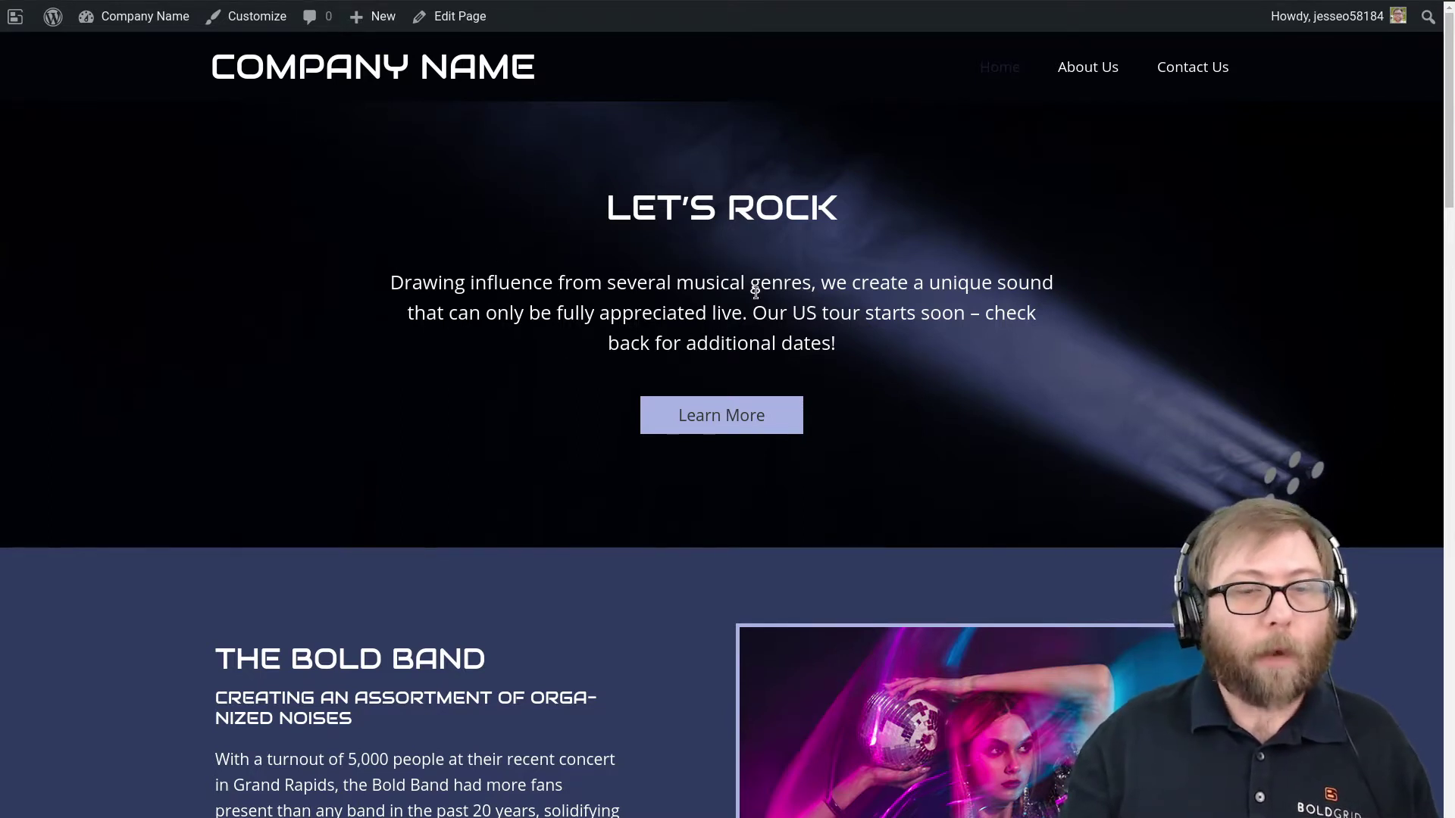
Highlight the Home page's LET'S ROCK hero heading, paragraph and button text to show its content
left_click_drag(673, 371, 583, 229)
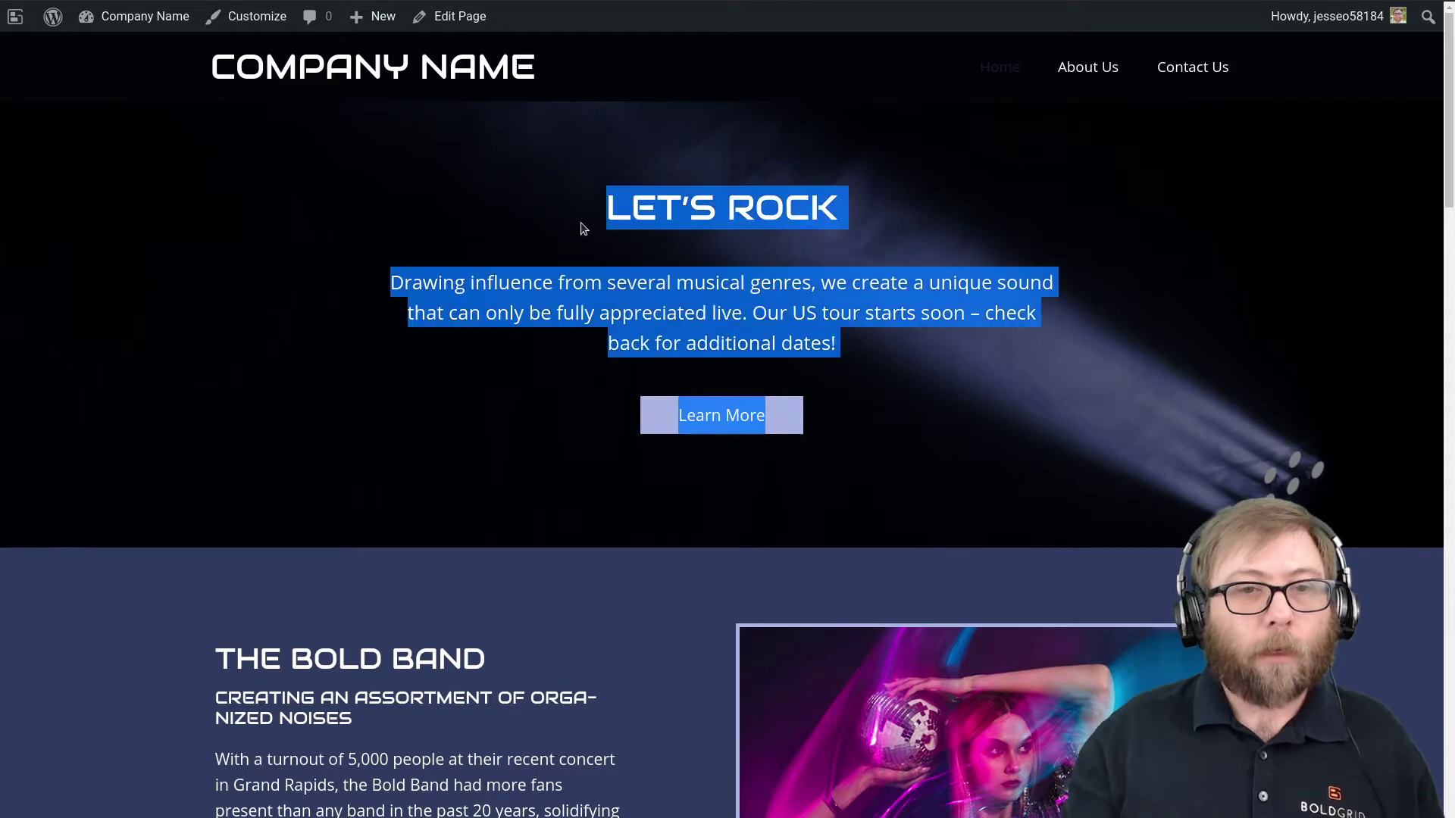
left_click(774, 170)
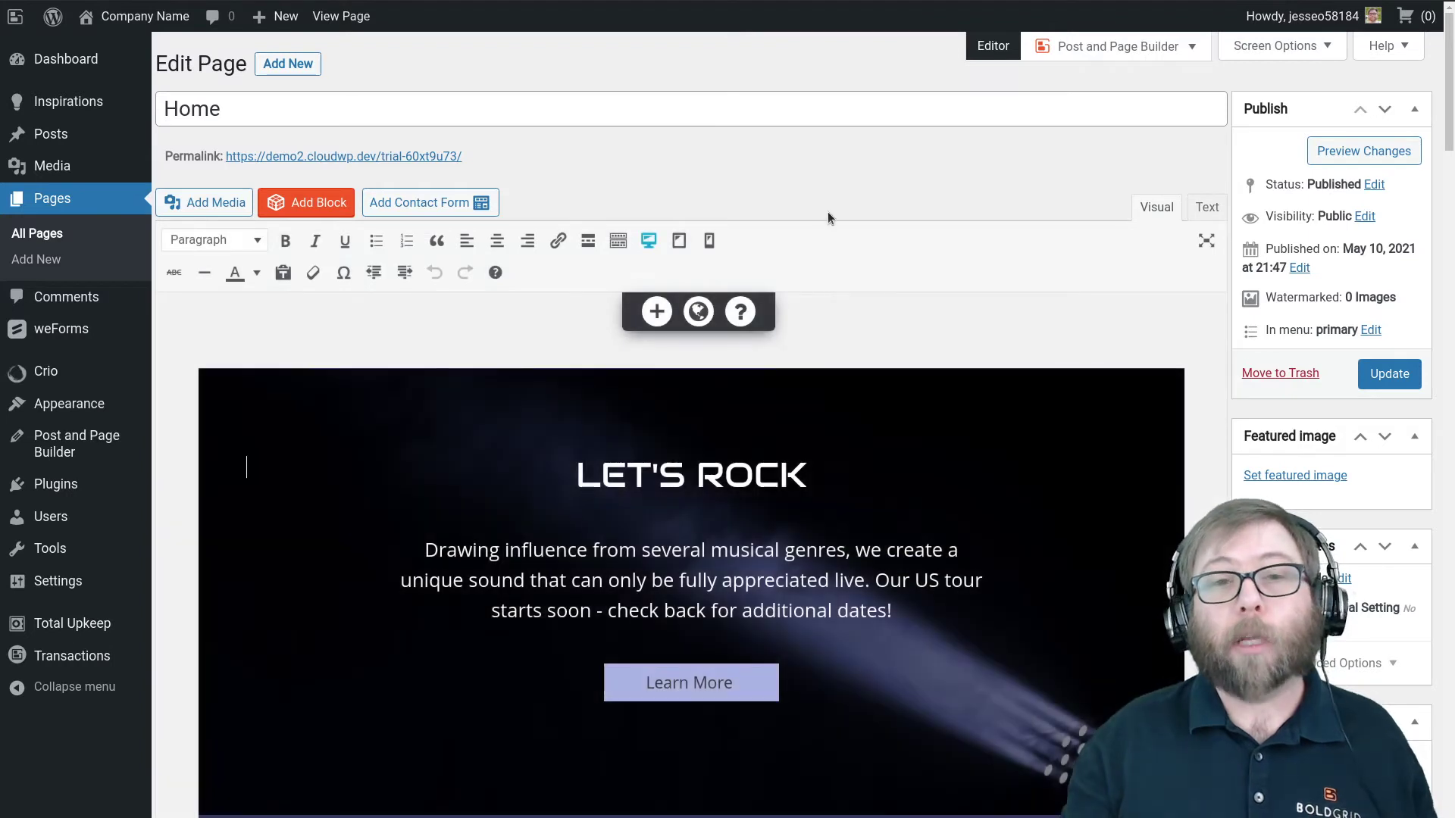
Copy the LET'S ROCK boldgrid-section hero markup from the Home page's HTML view
scroll(828, 212, "down", 3)
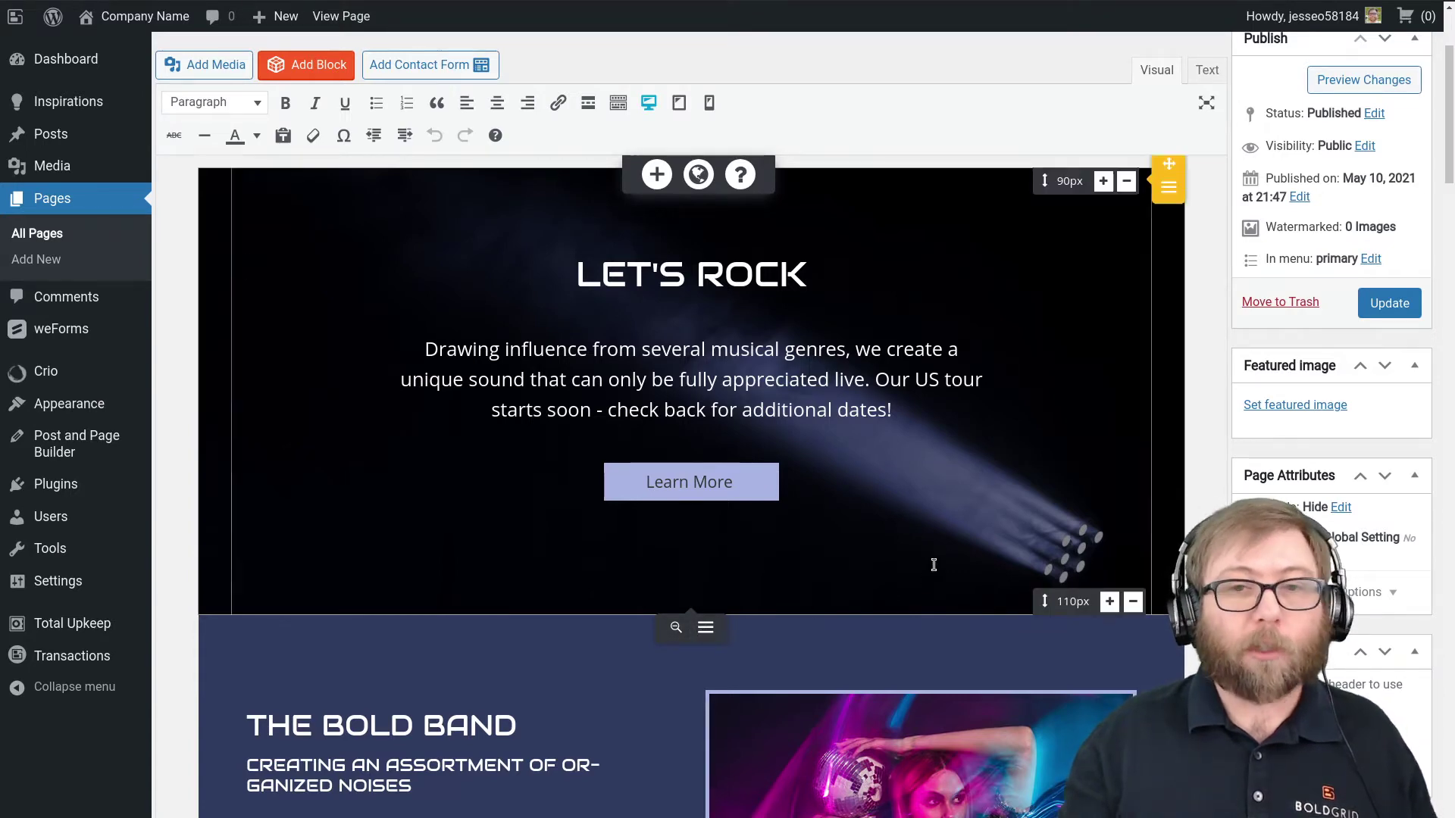
scroll(991, 530, "up", 3)
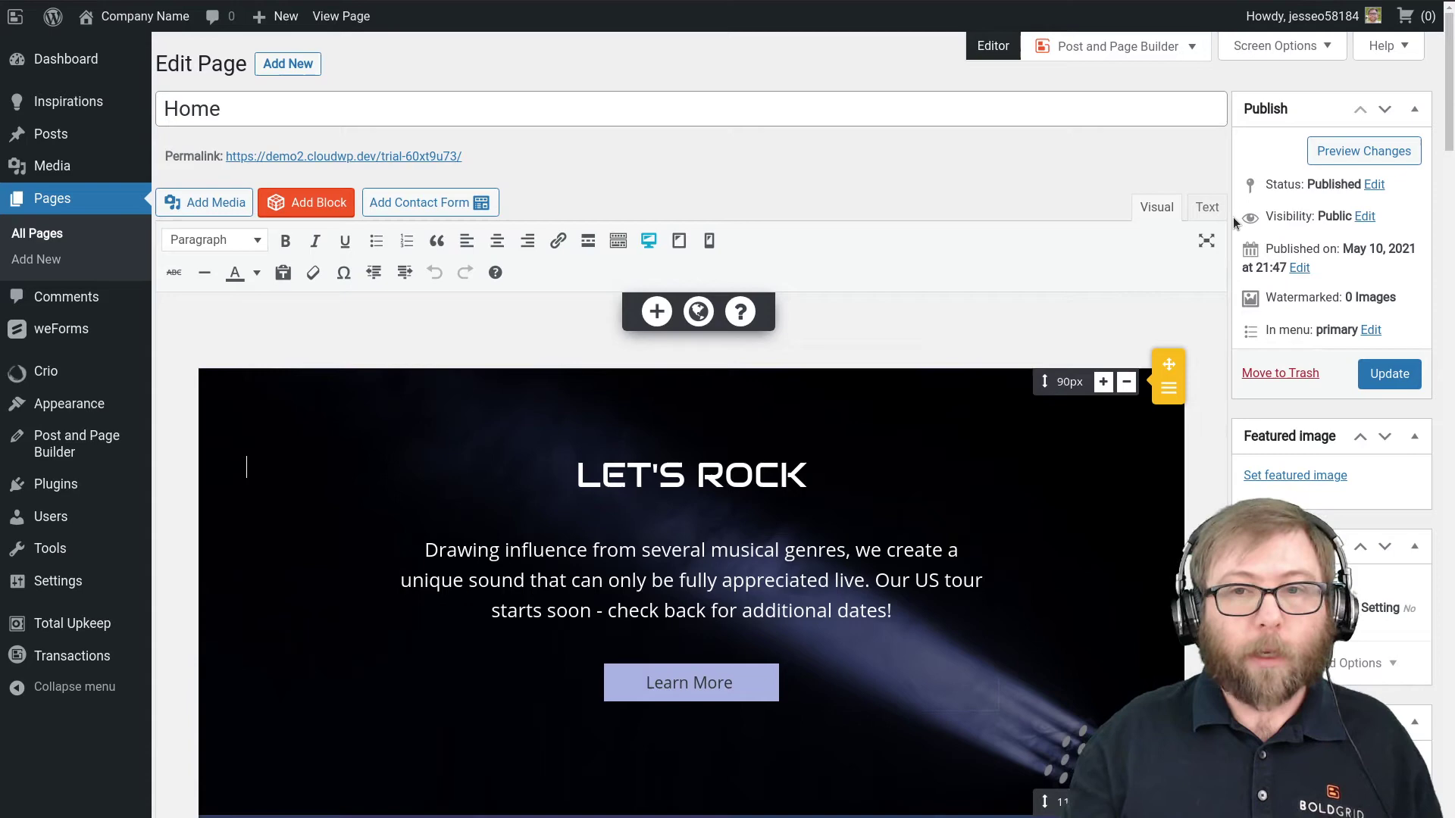
key("ctrl+plus")
key("ctrl+plus")
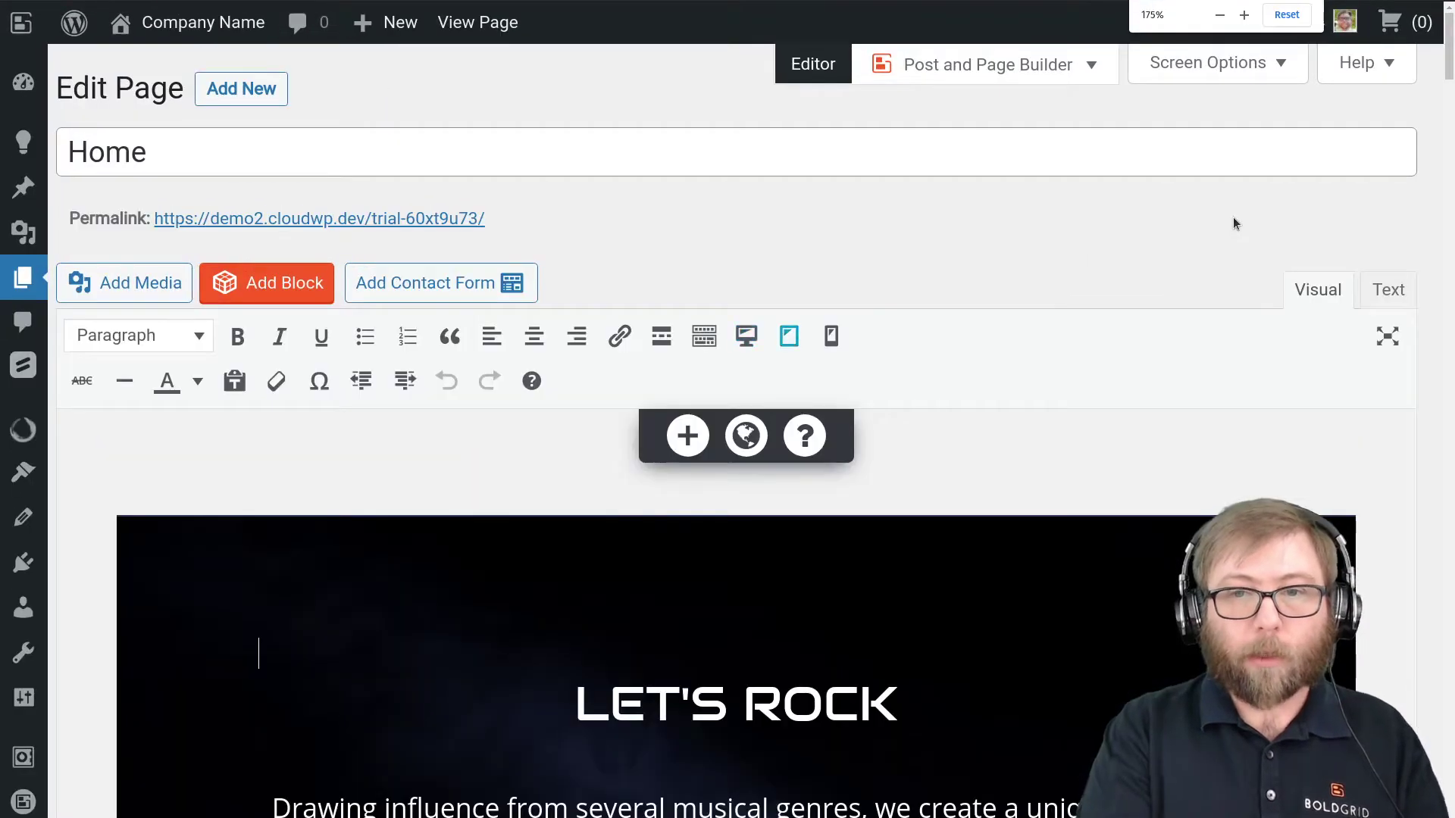
left_click(1390, 291)
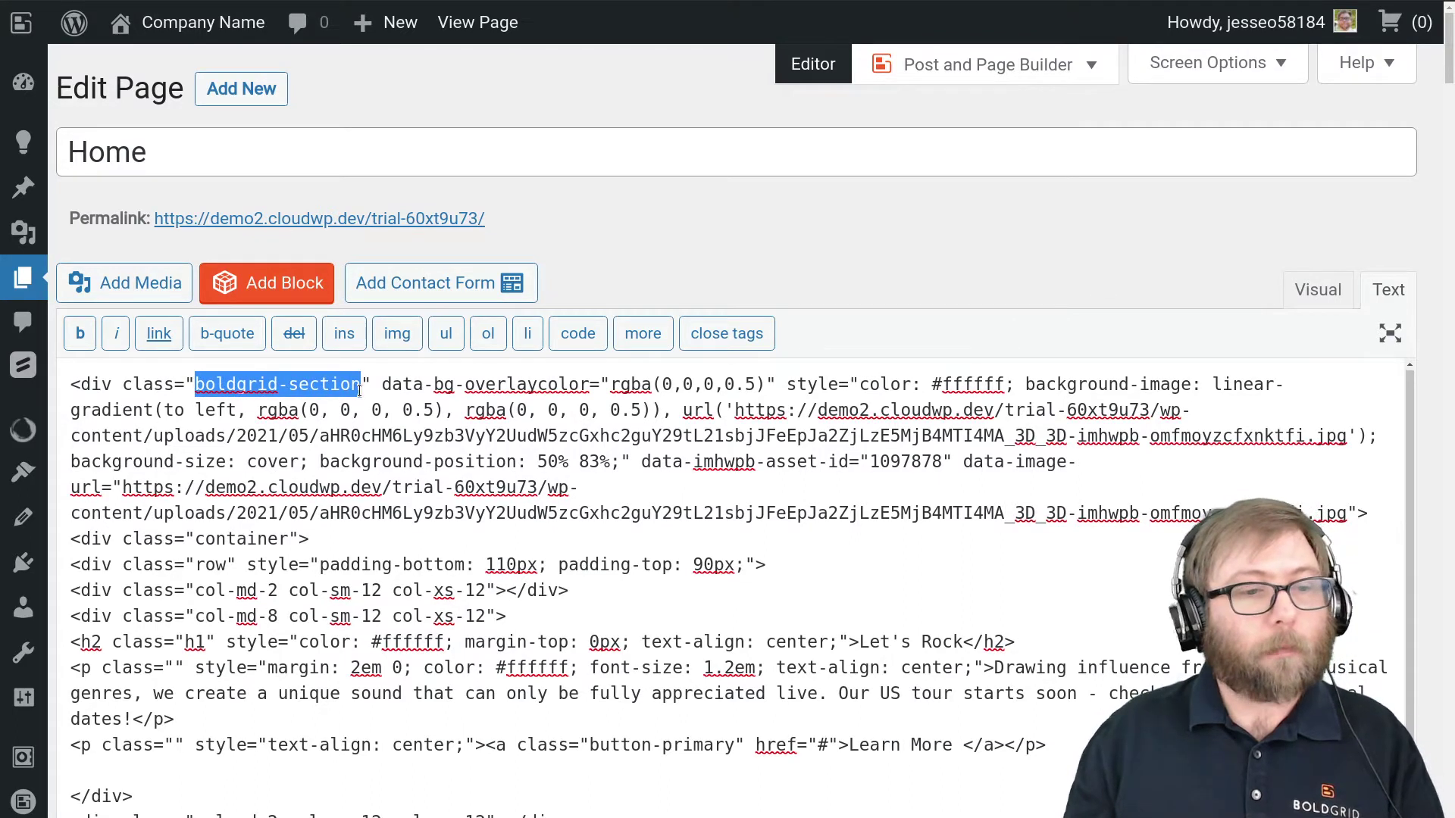
scroll(233, 473, "down", 4)
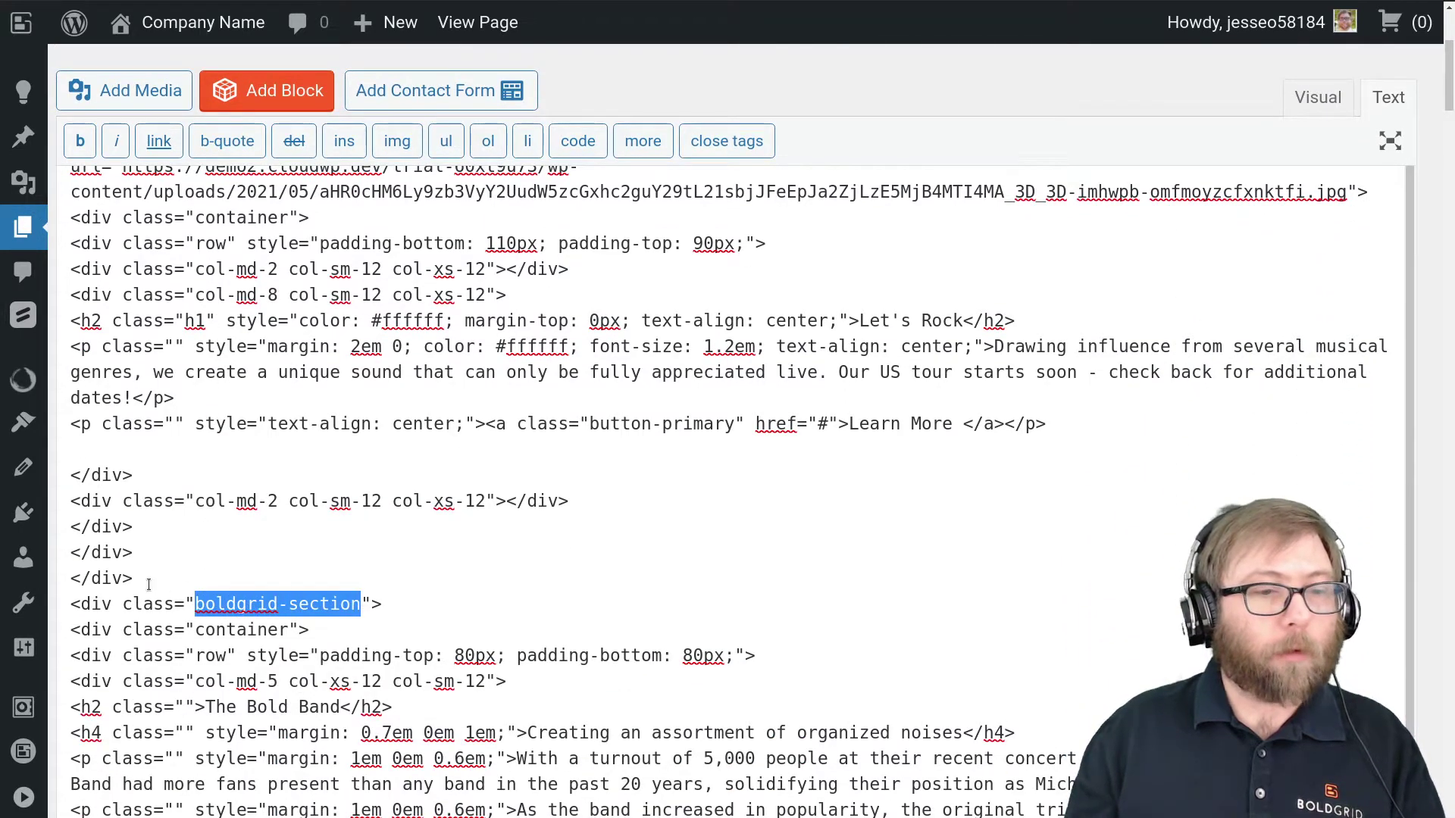
left_click_drag(148, 585, 93, 213)
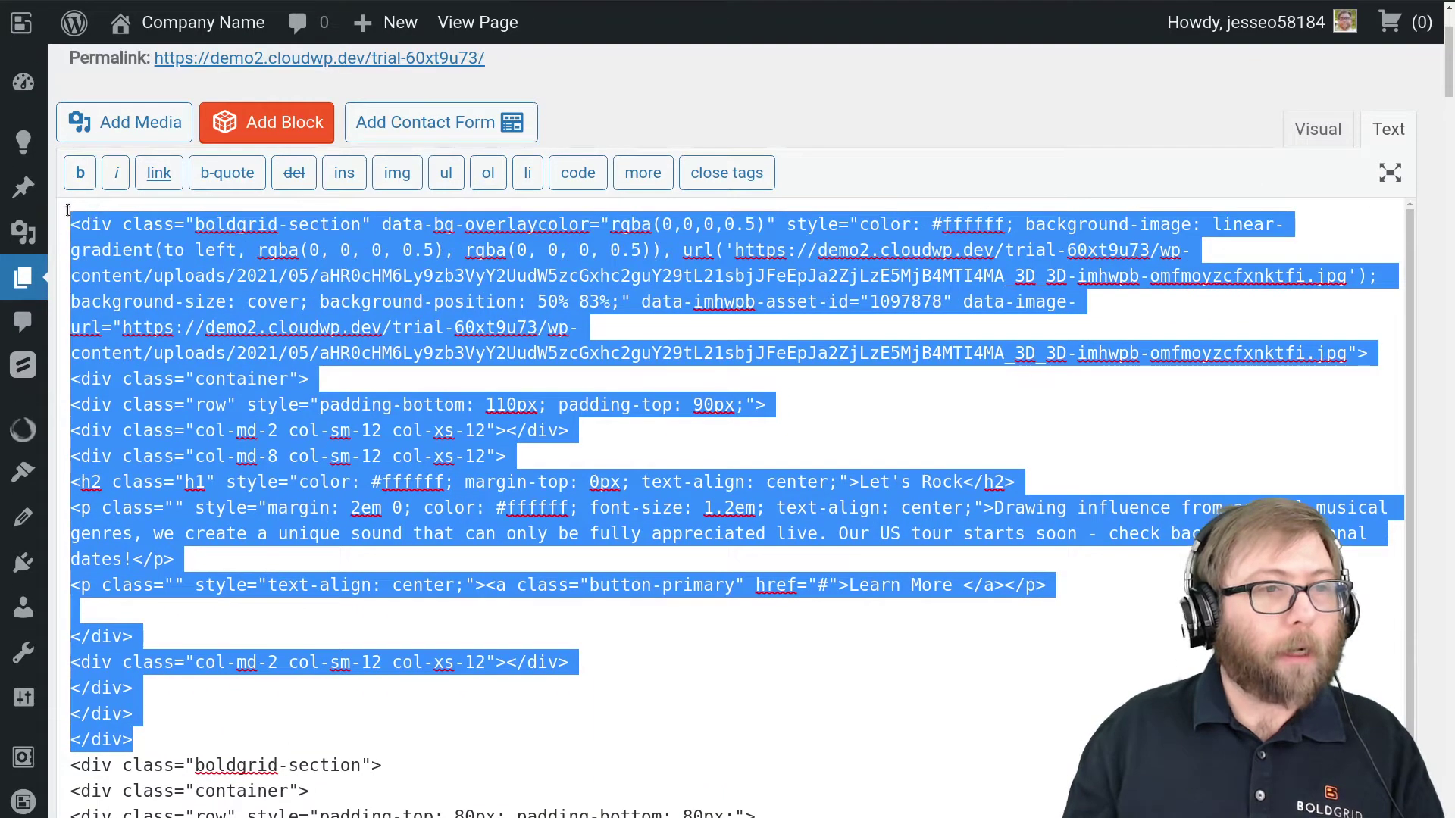
key("ctrl+minus")
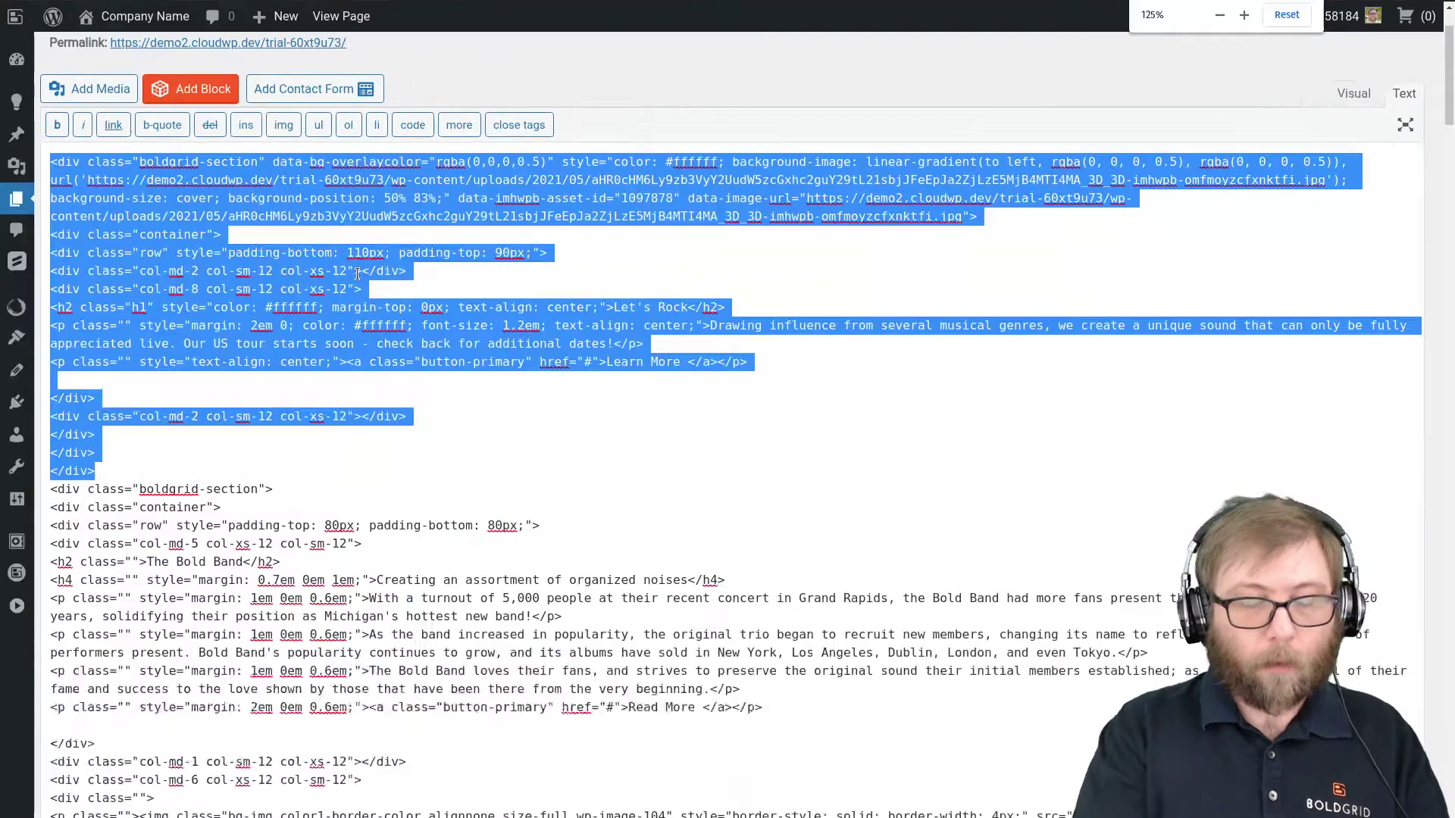
mouse_move(102, 377)
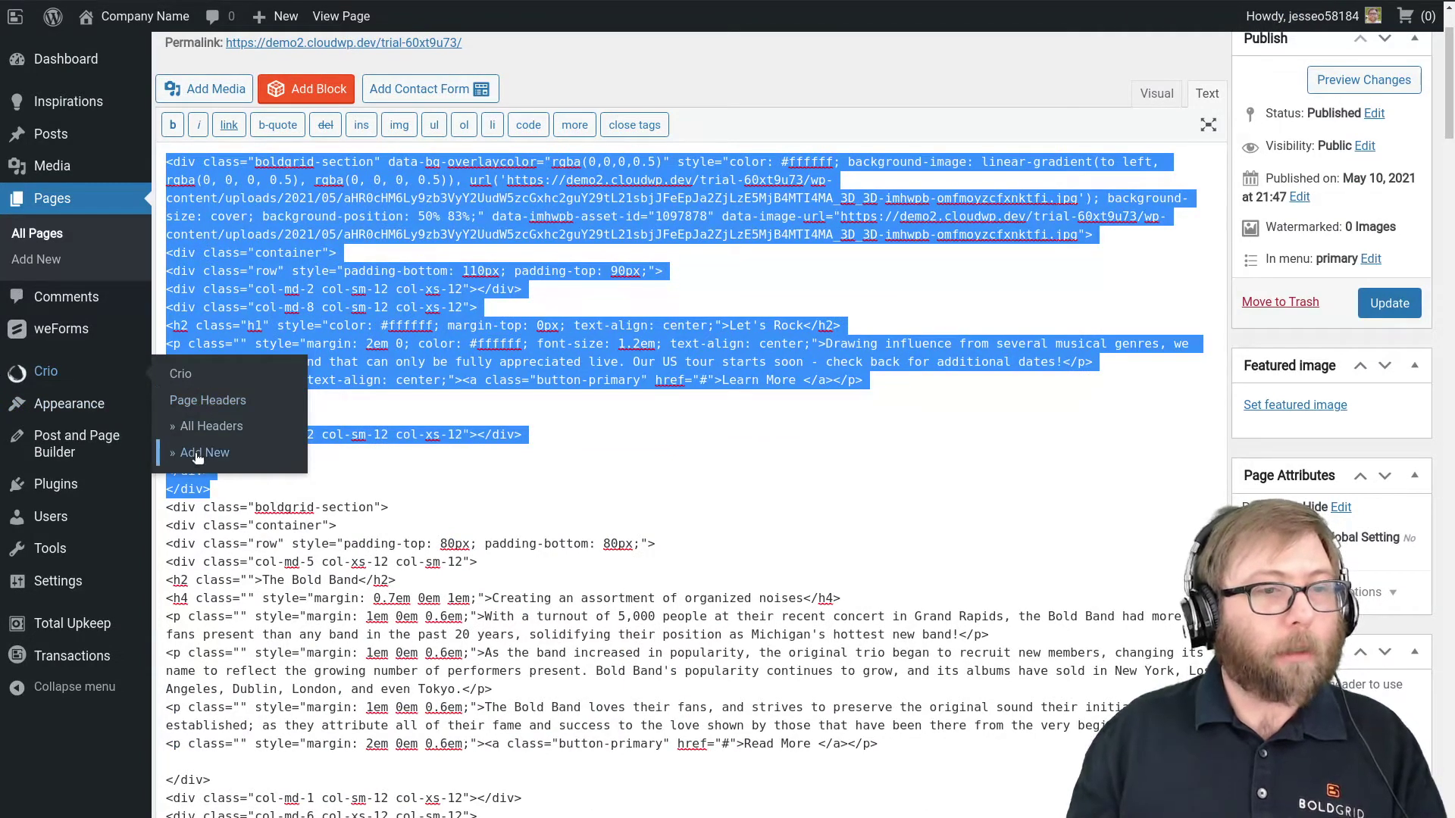
Add a new page header titled Video Background and replace its HTML with the pasted hero markup
left_click(651, 366)
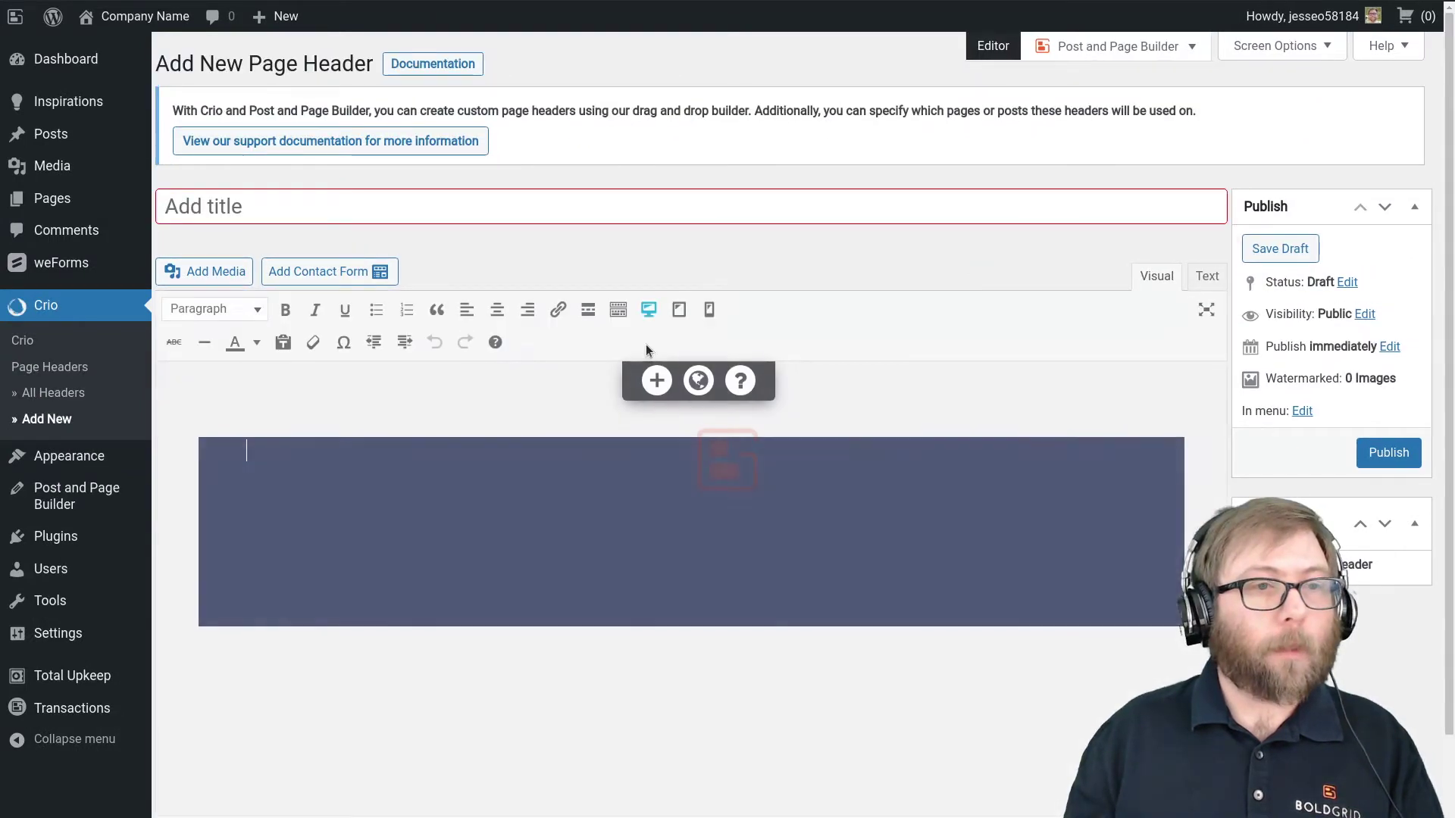
left_click(521, 203)
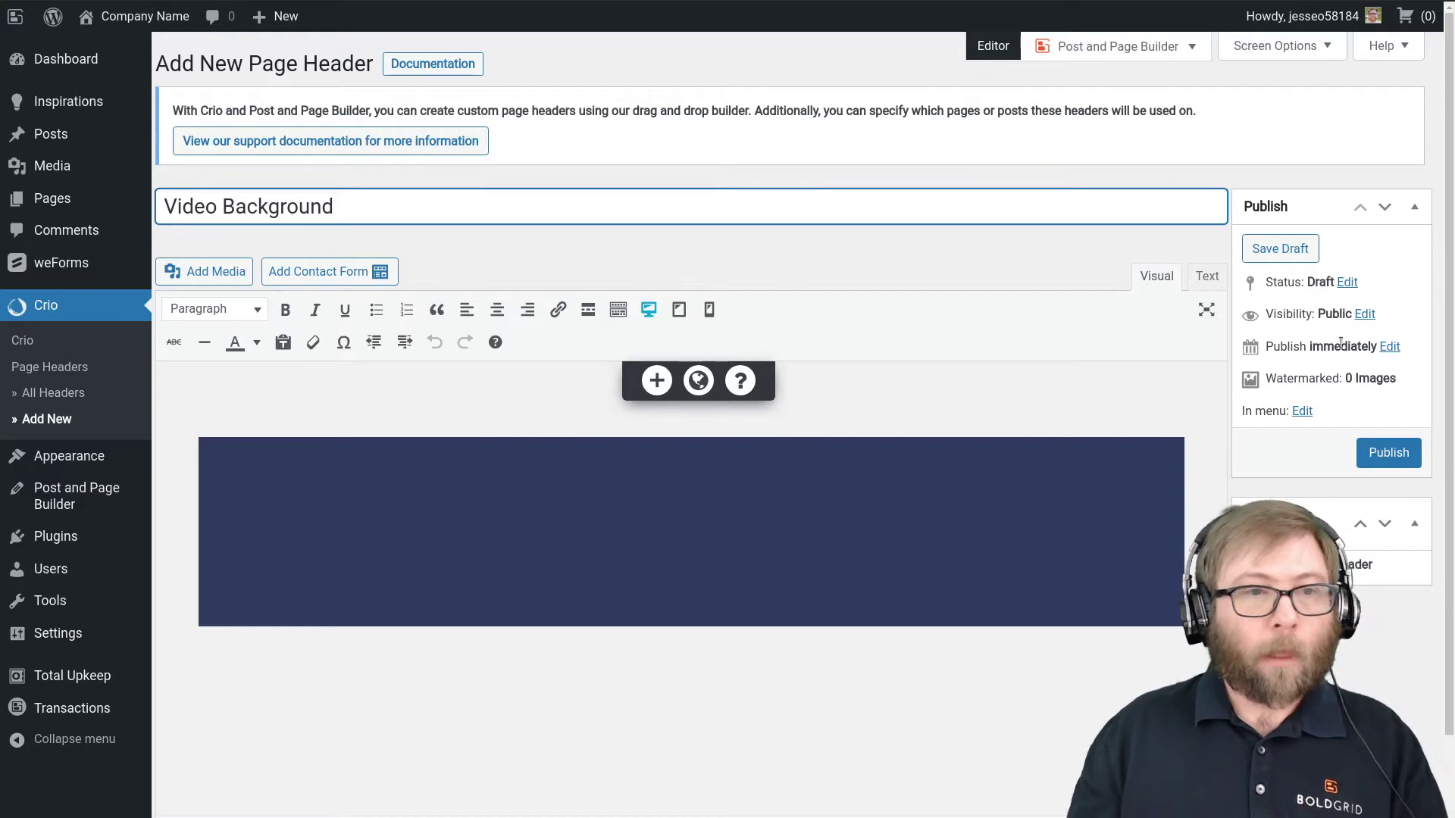
left_click(1205, 278)
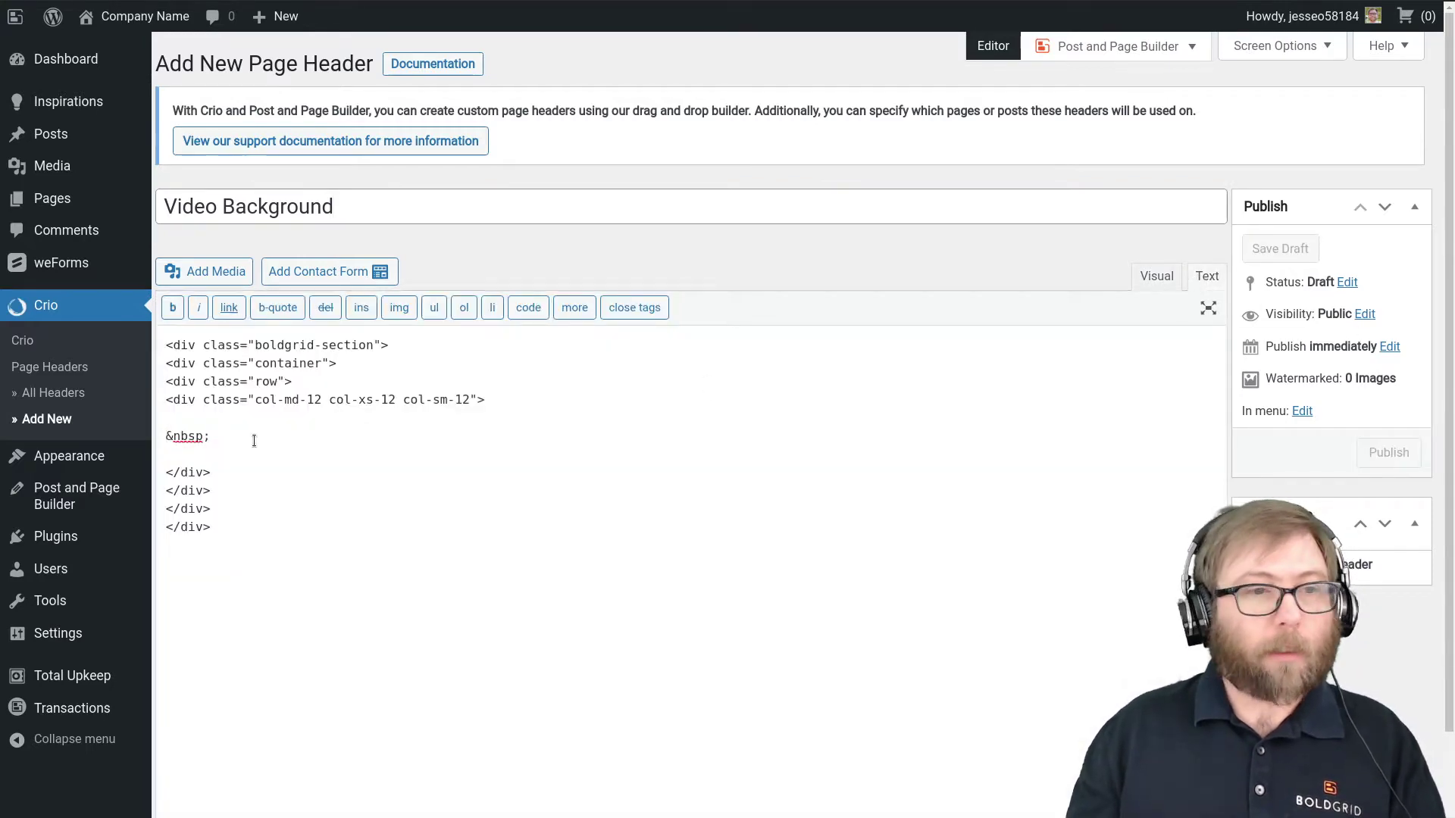
key("ctrl+a")
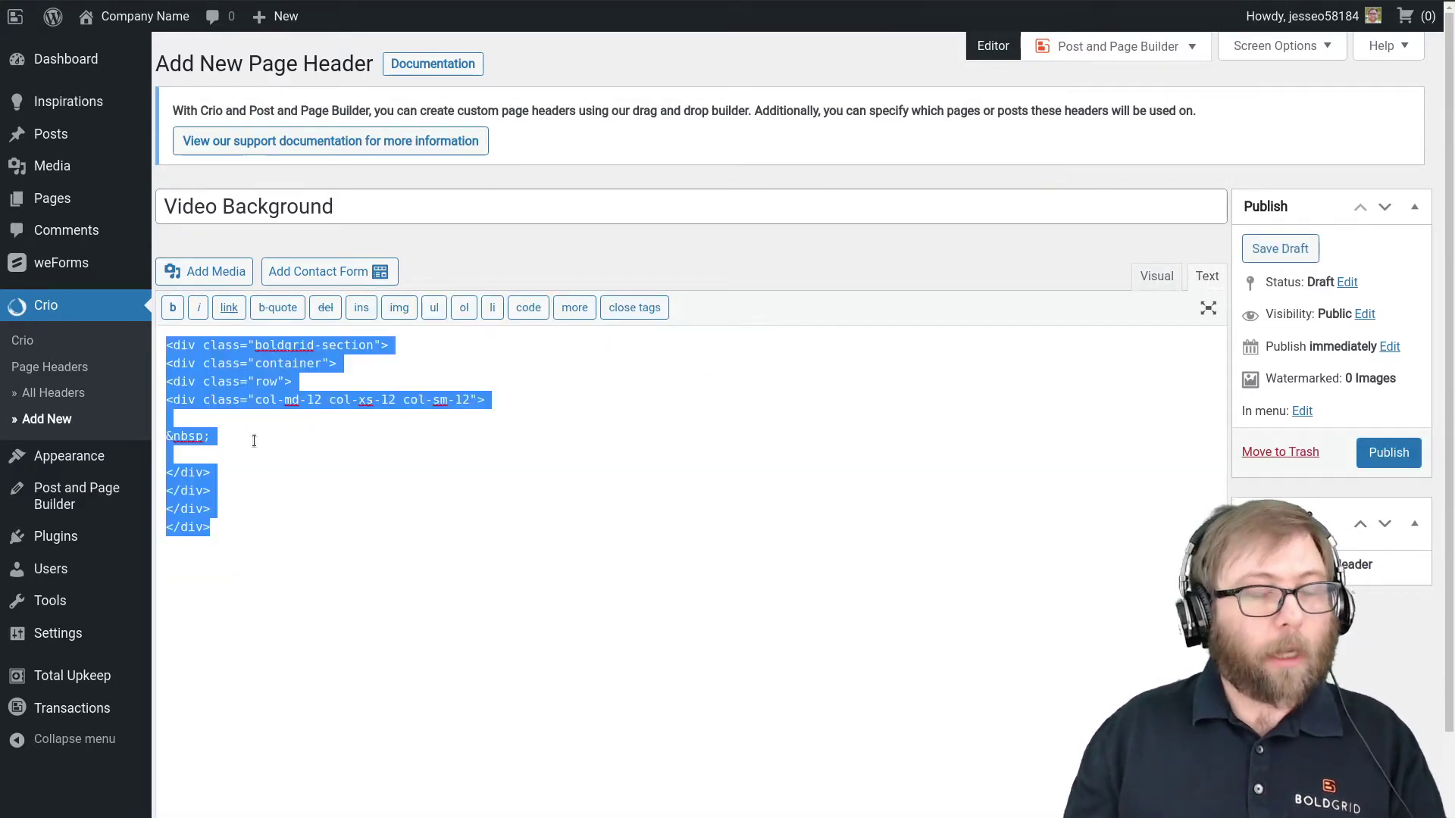
key("ctrl+v")
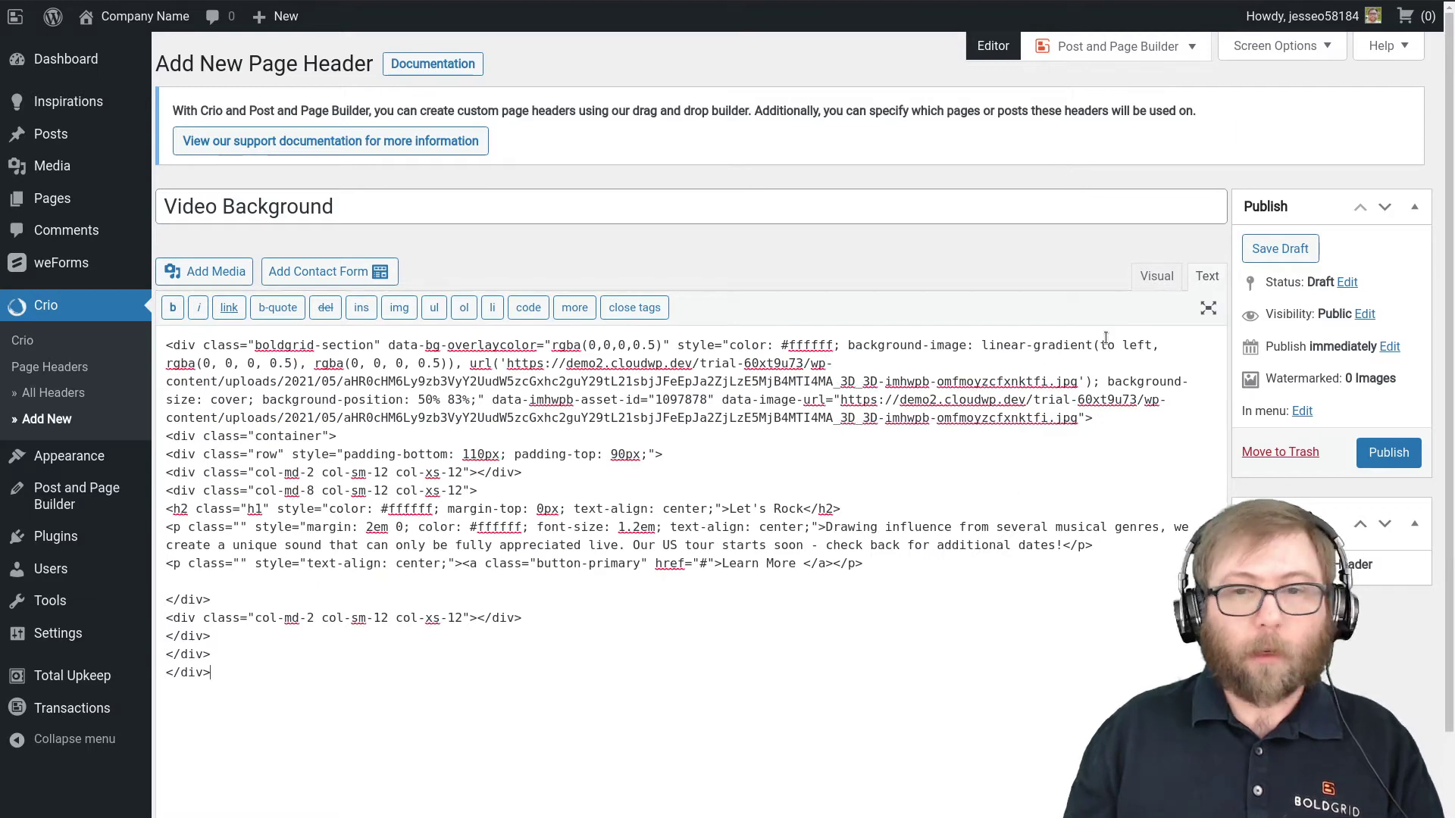
Back in the visual layout, delete the empty navy section below the hero
left_click(1152, 278)
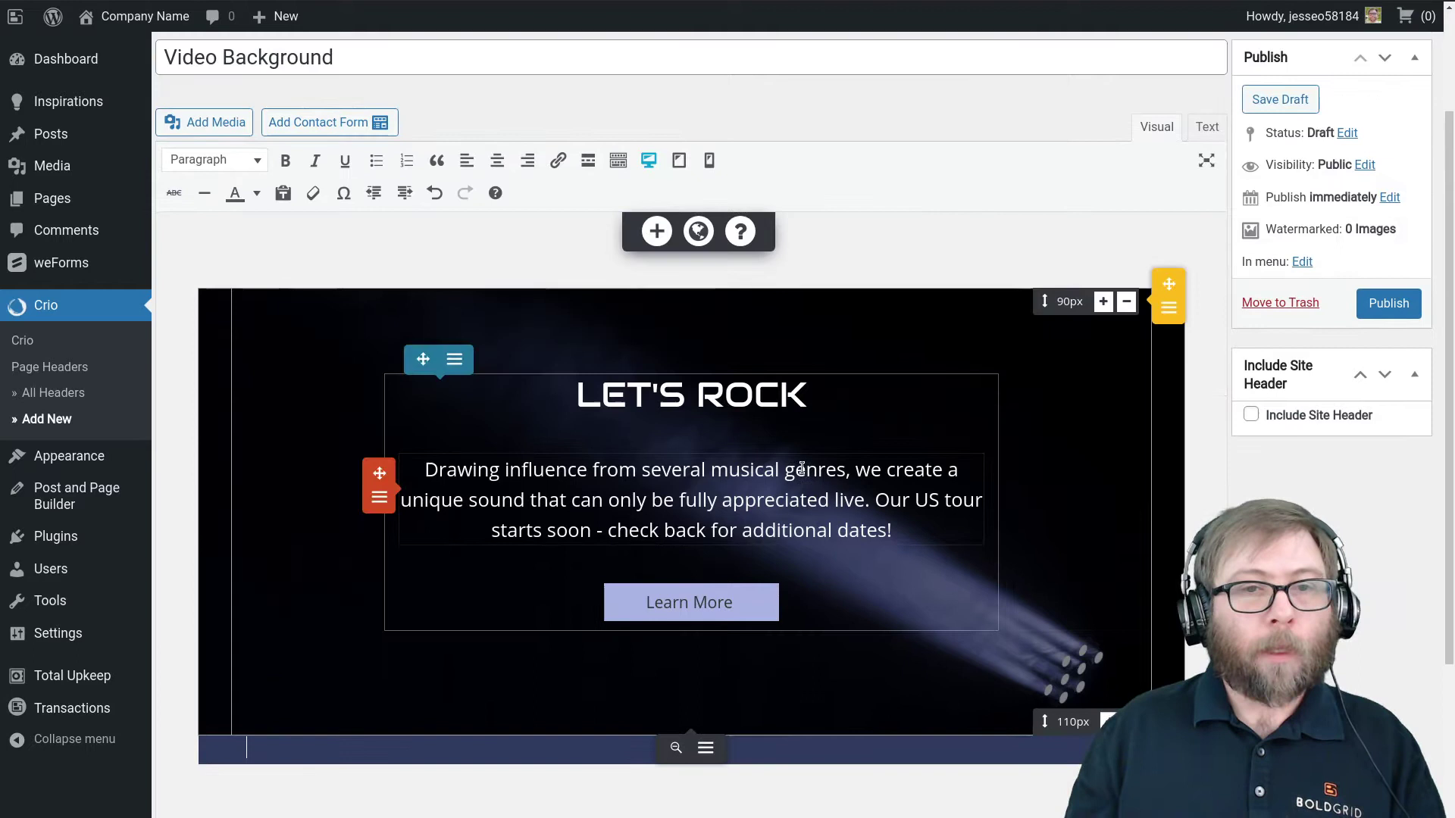
scroll(738, 429, "down", 2)
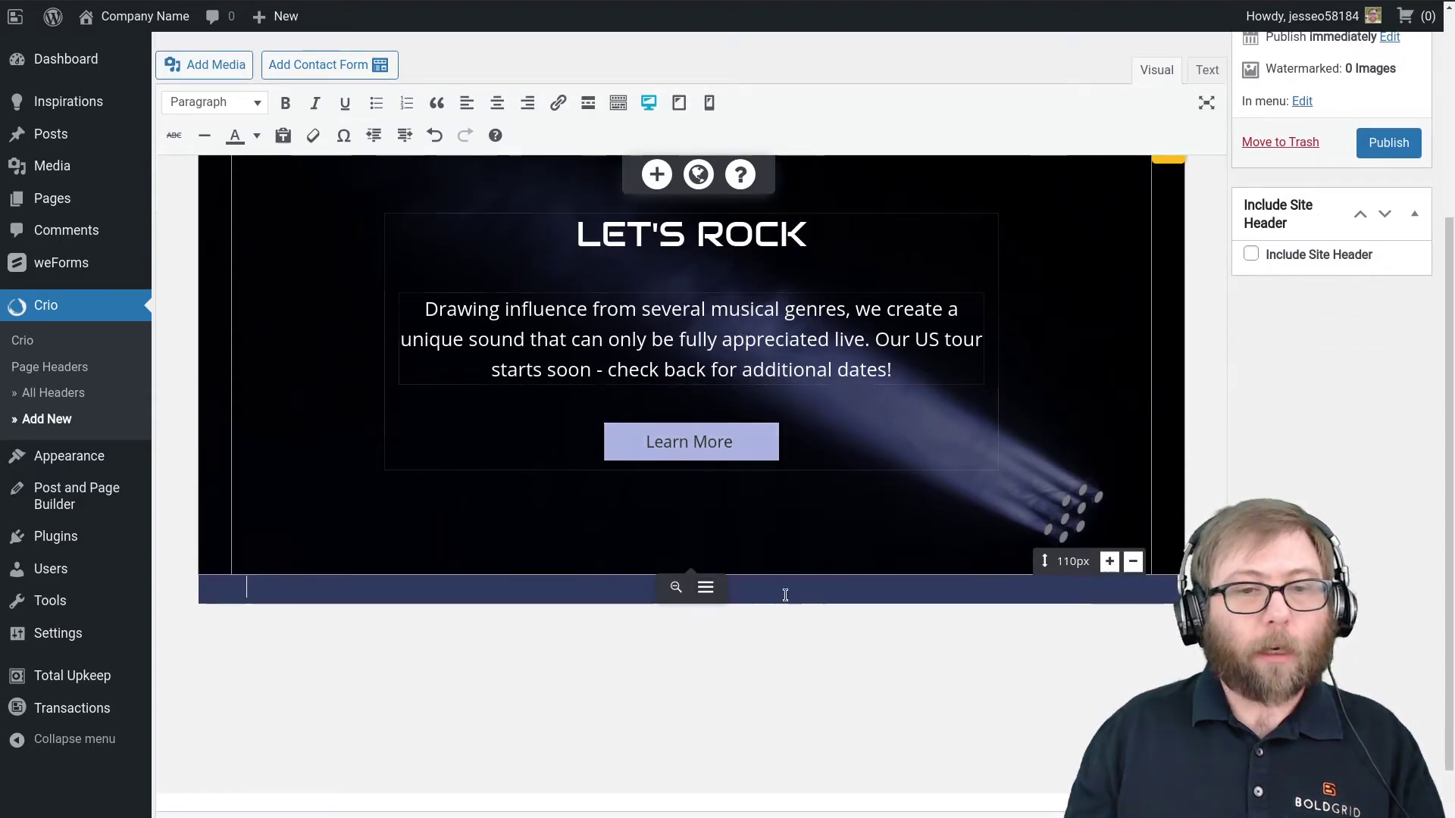
left_click(706, 619)
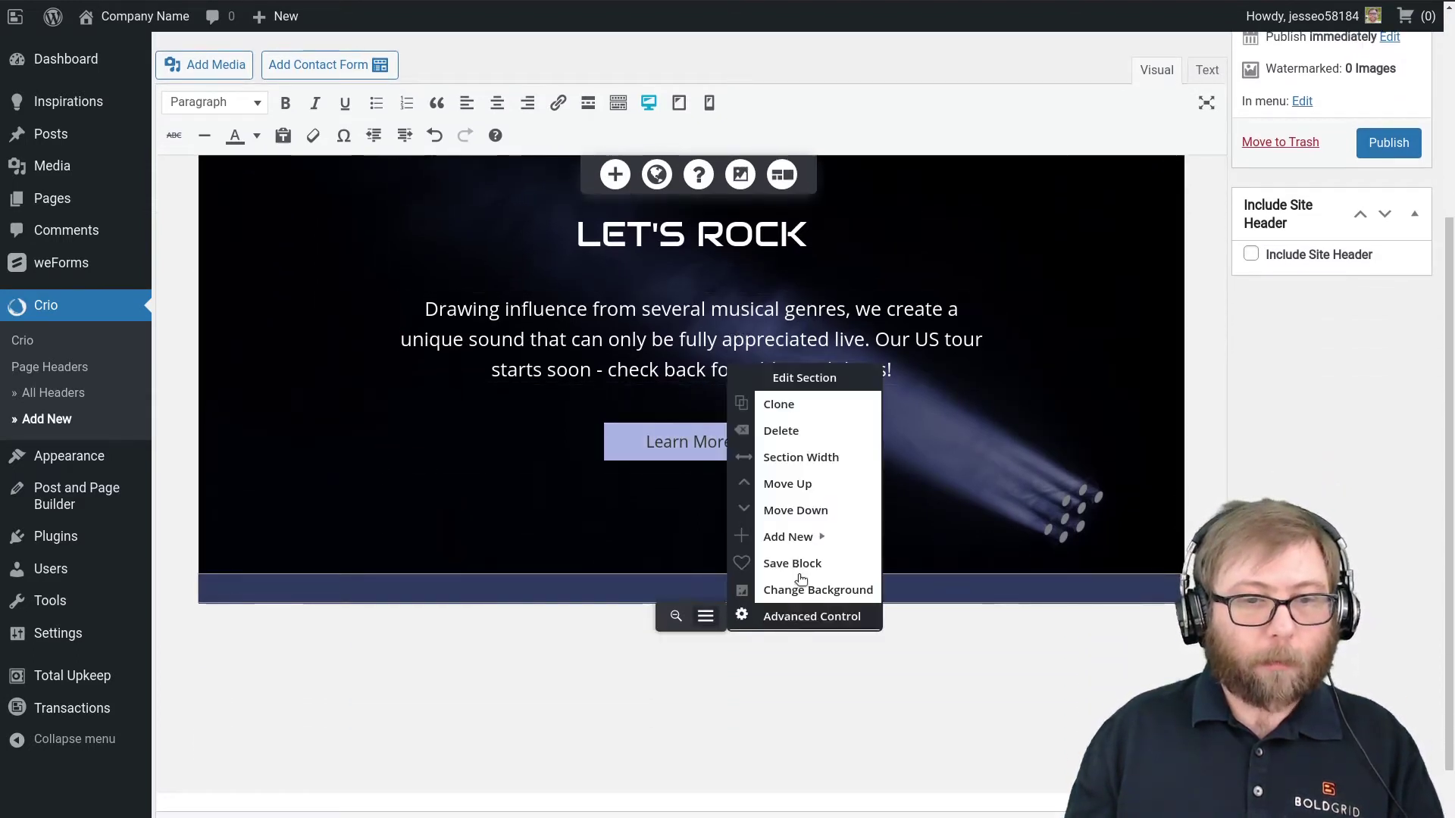
left_click(781, 431)
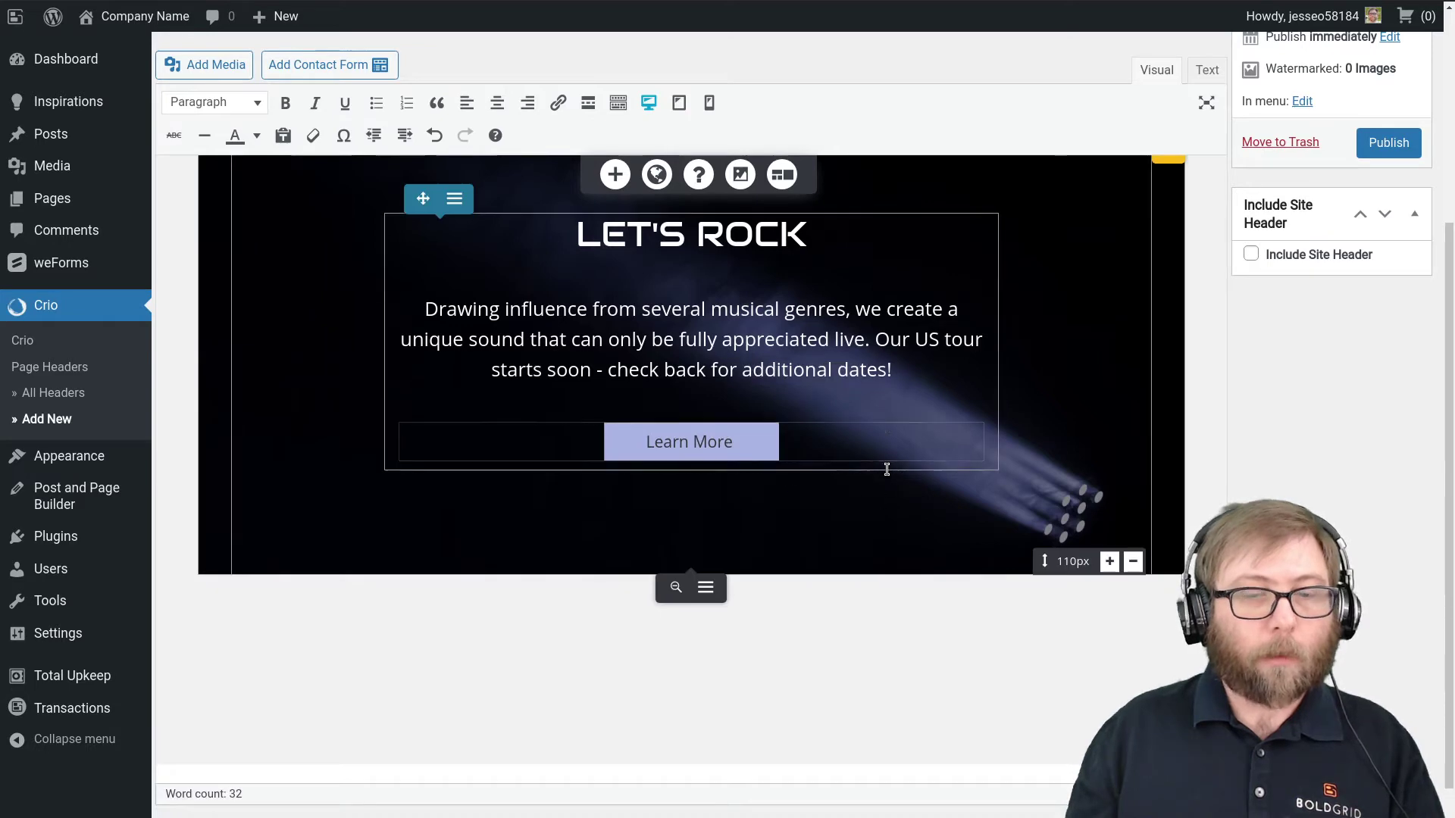
scroll(597, 407, "up", 3)
scroll(597, 406, "down", 1)
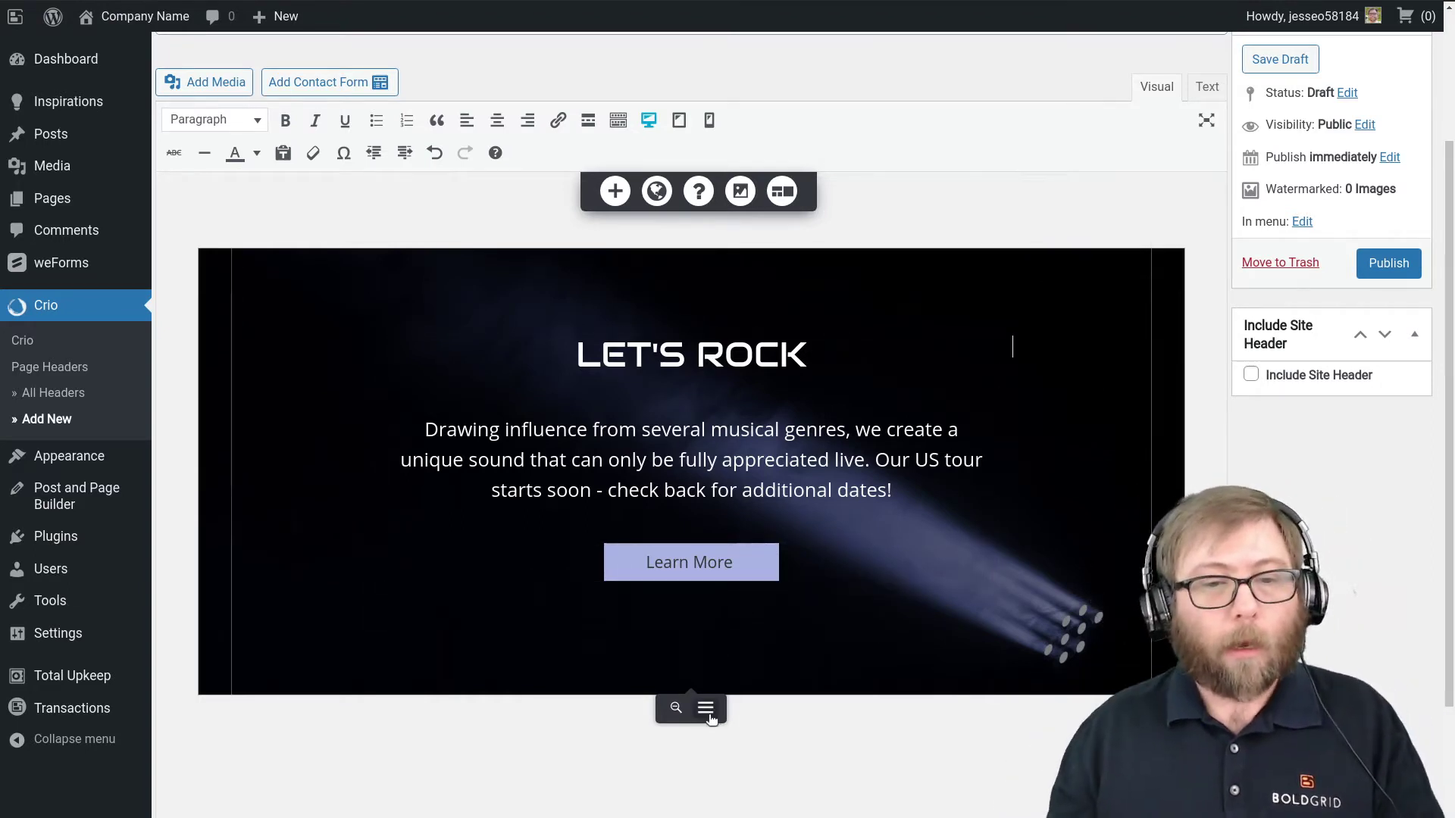
Remove the background image from the LET'S ROCK hero section
left_click(706, 708)
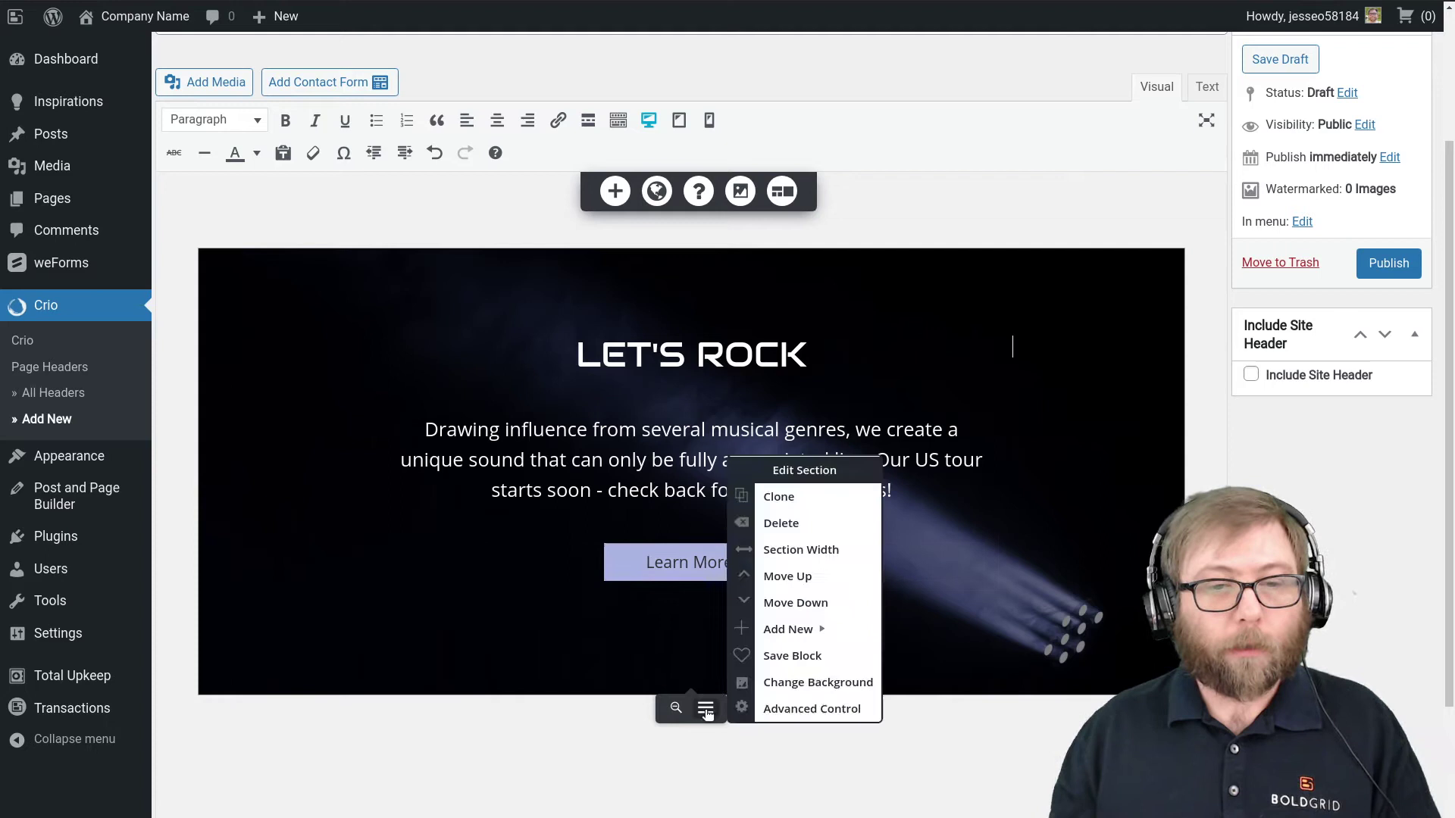
left_click(812, 686)
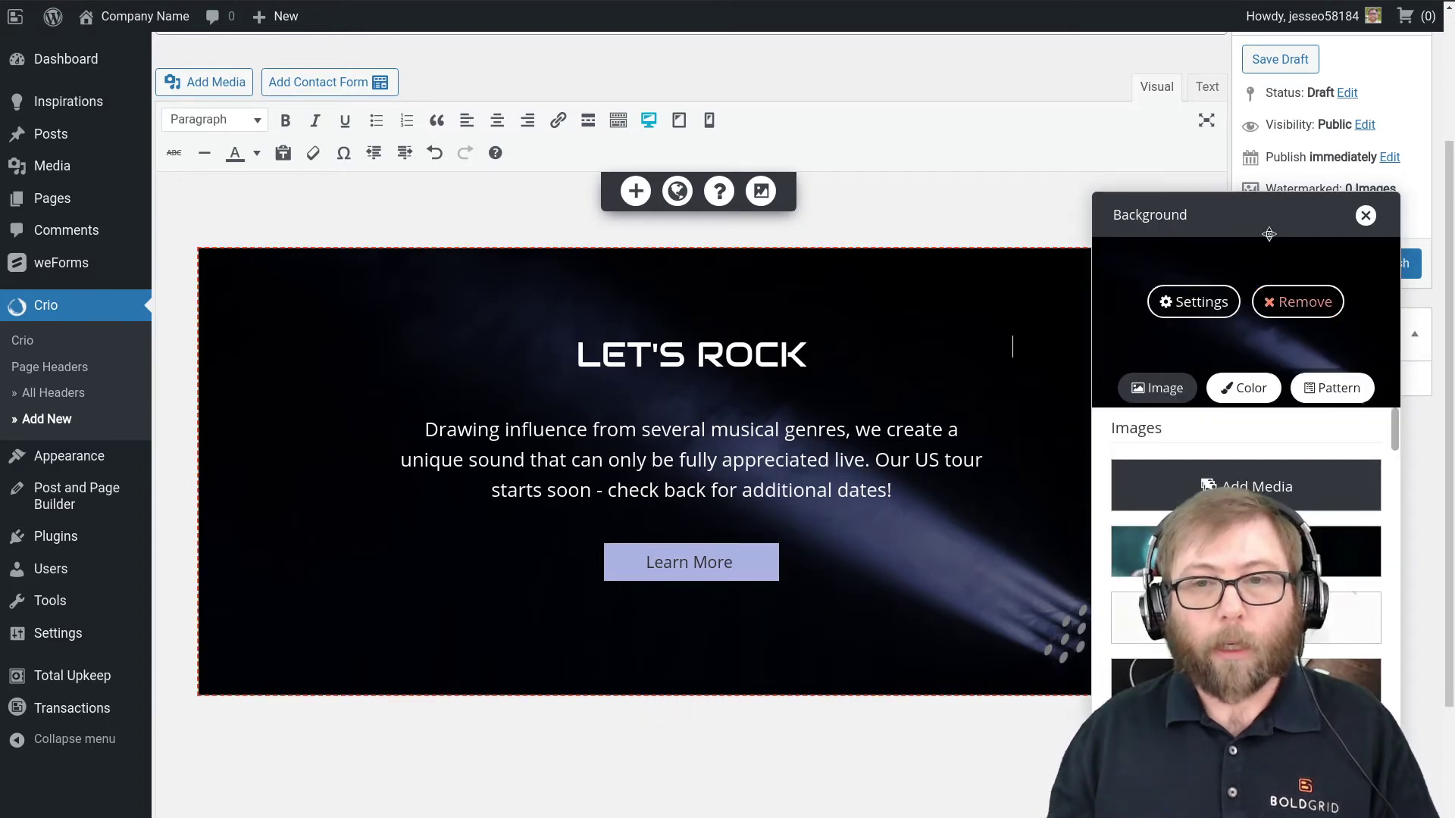
mouse_move(710, 711)
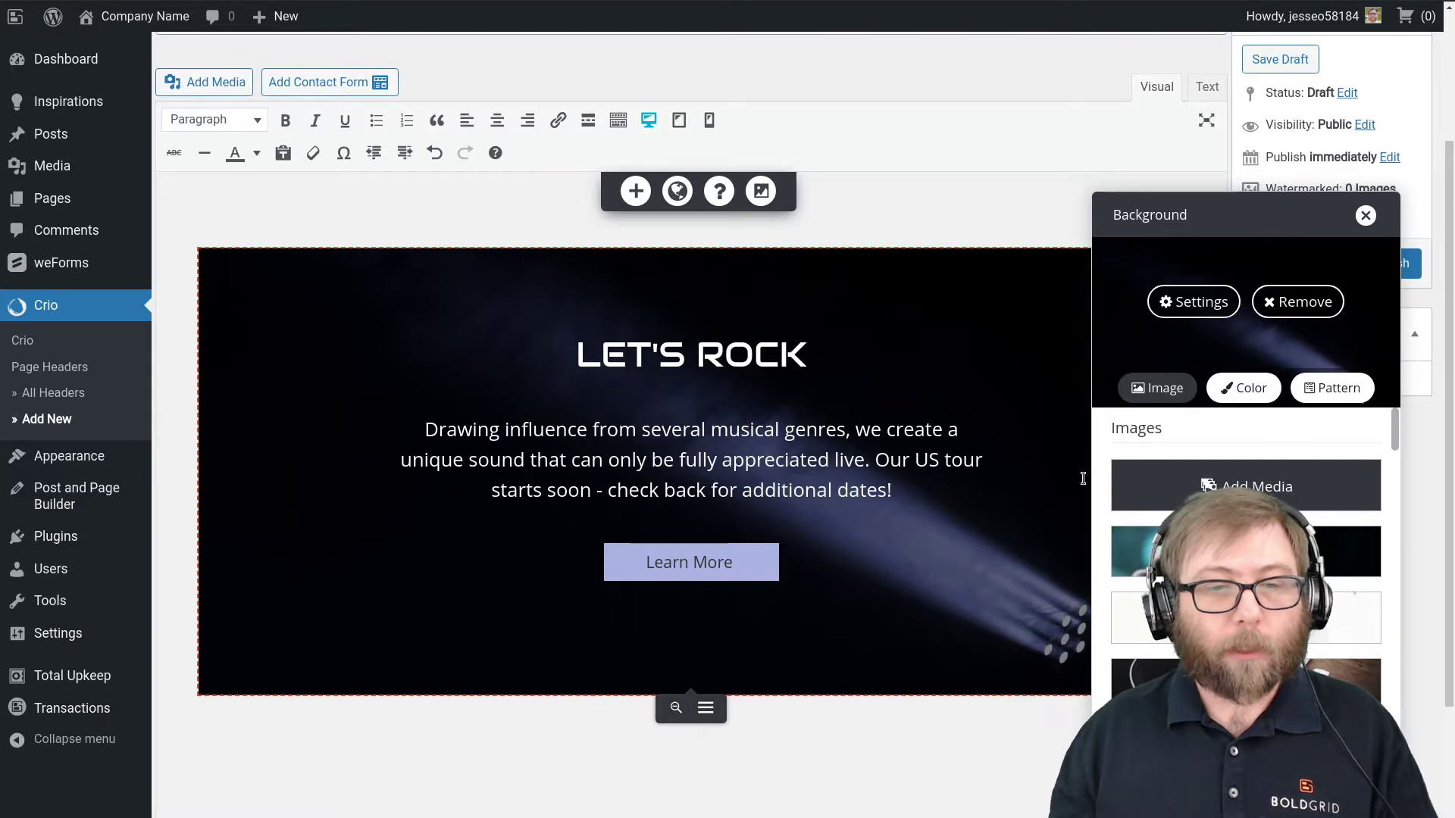
left_click_drag(1234, 225, 783, 204)
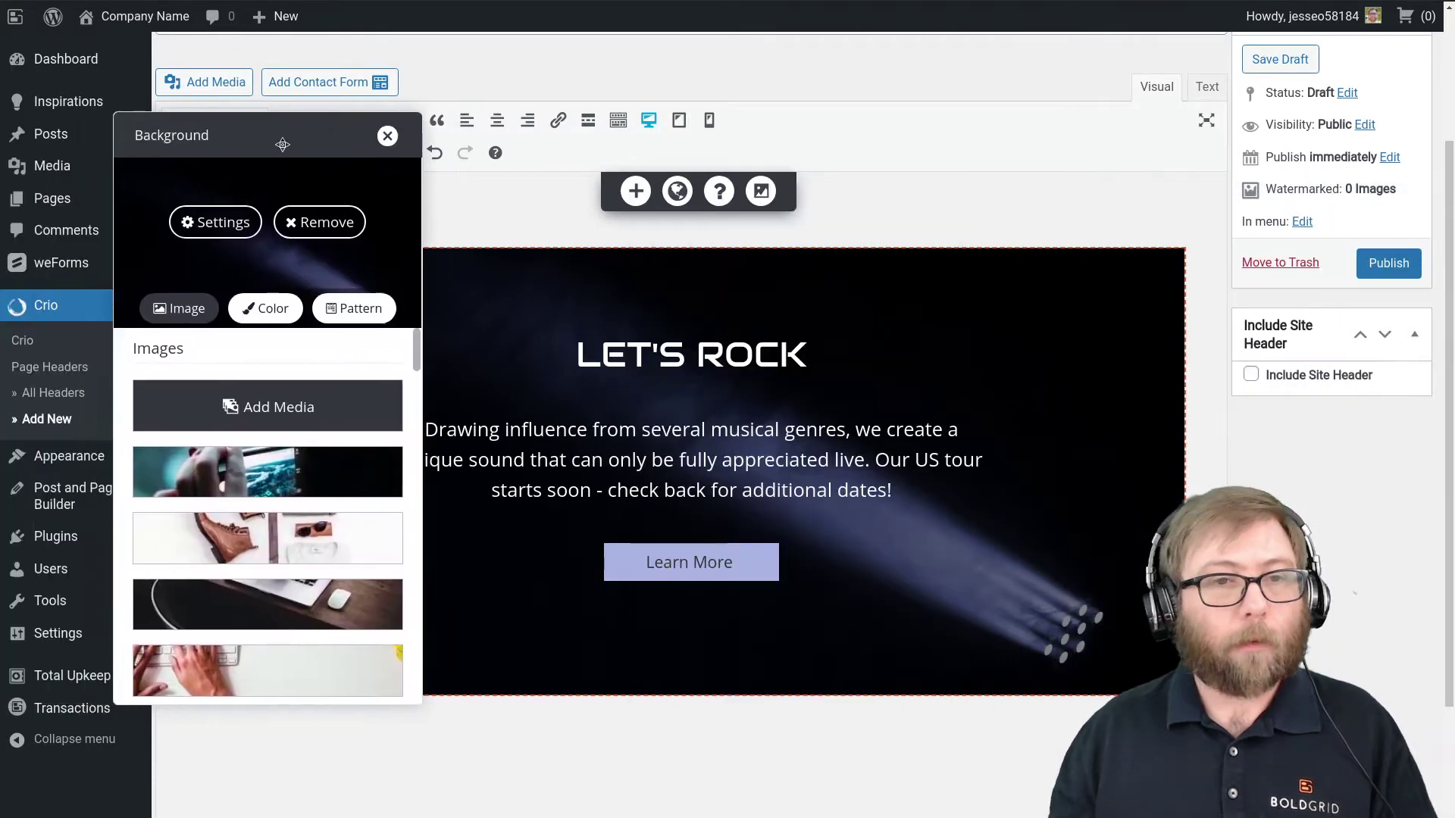
left_click_drag(283, 144, 343, 140)
left_click(379, 219)
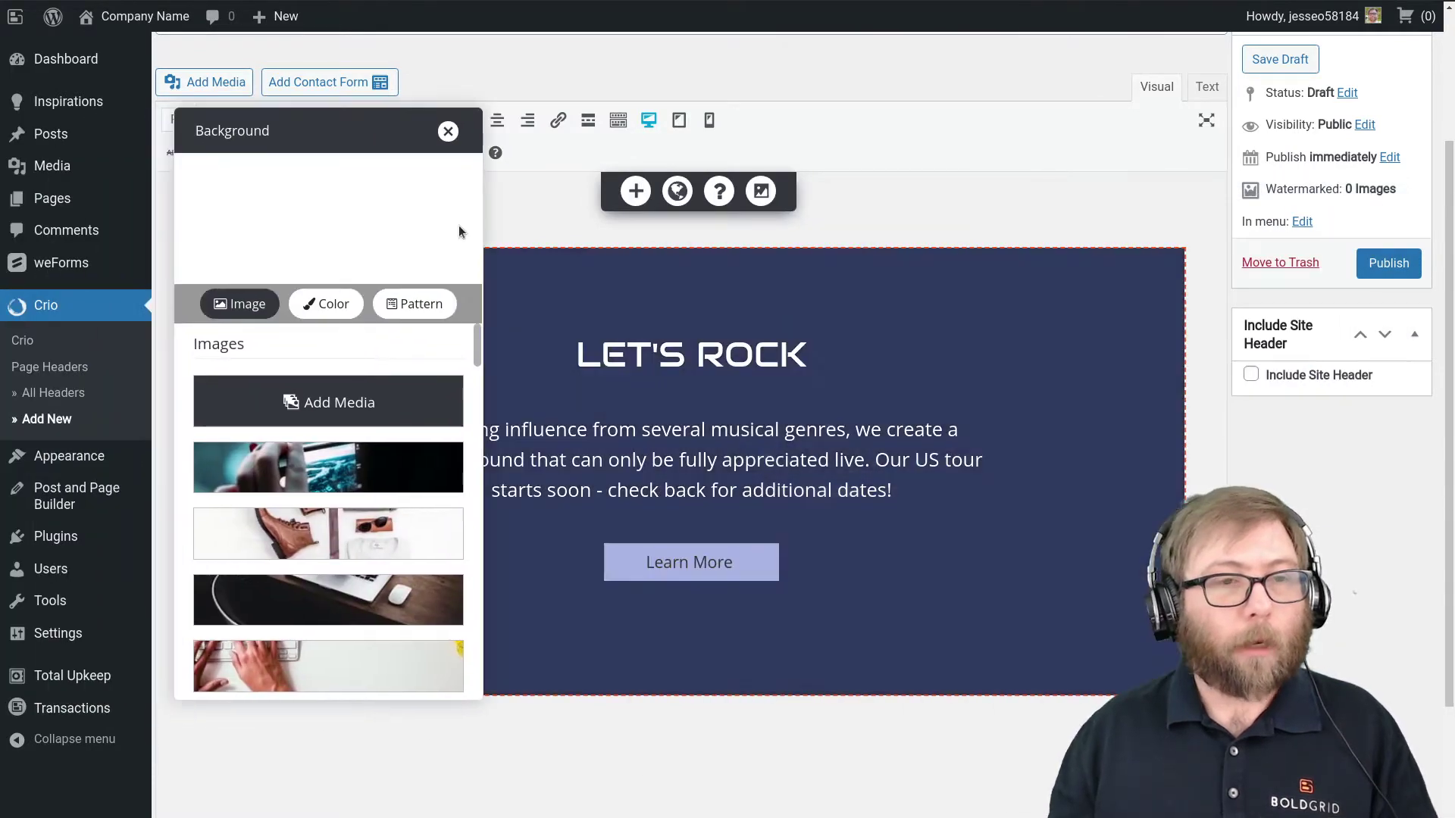
left_click(448, 133)
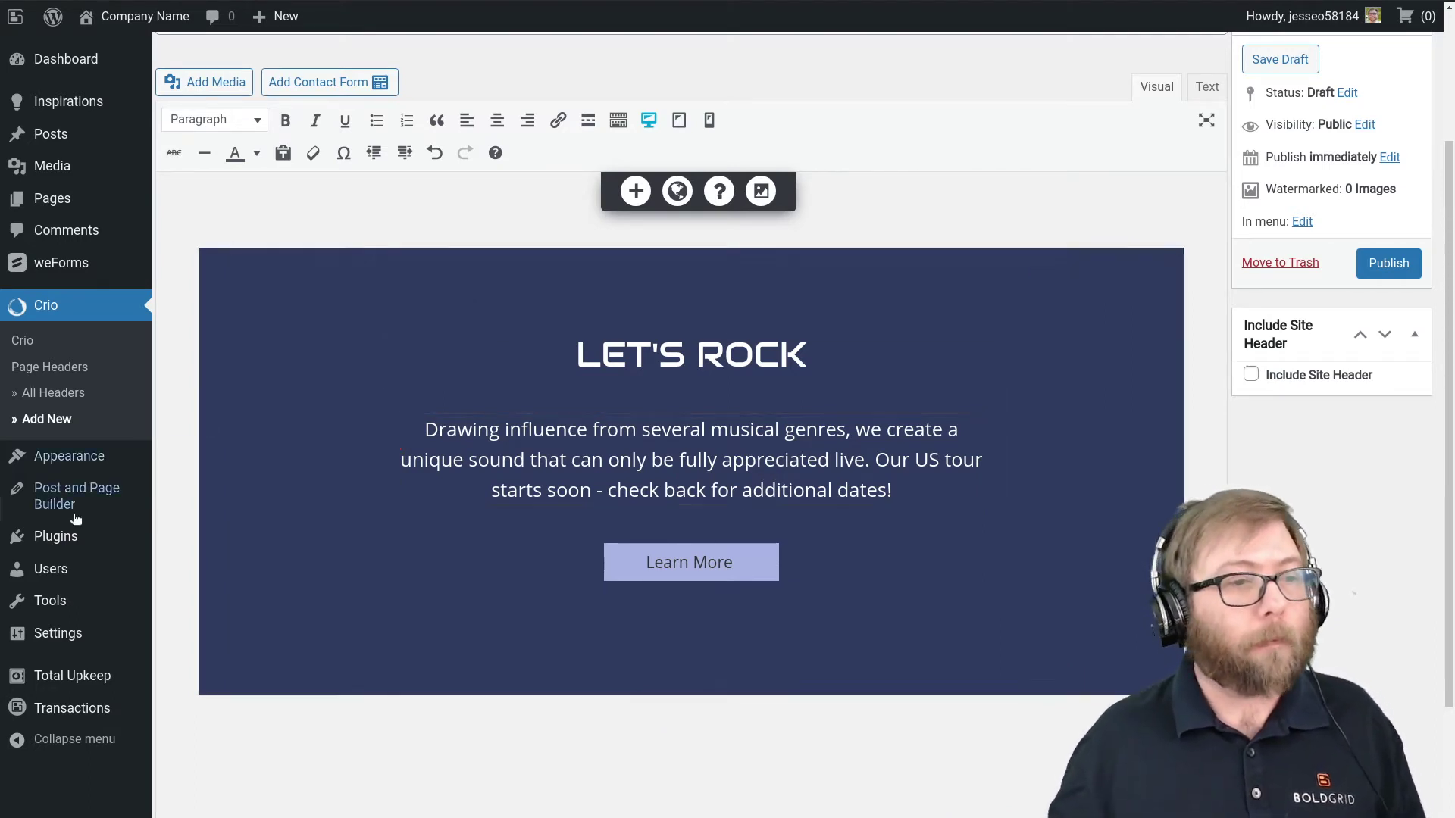
In a new tab, search the plugin directory for 'video background'
mouse_move(68, 540)
right_click(193, 566)
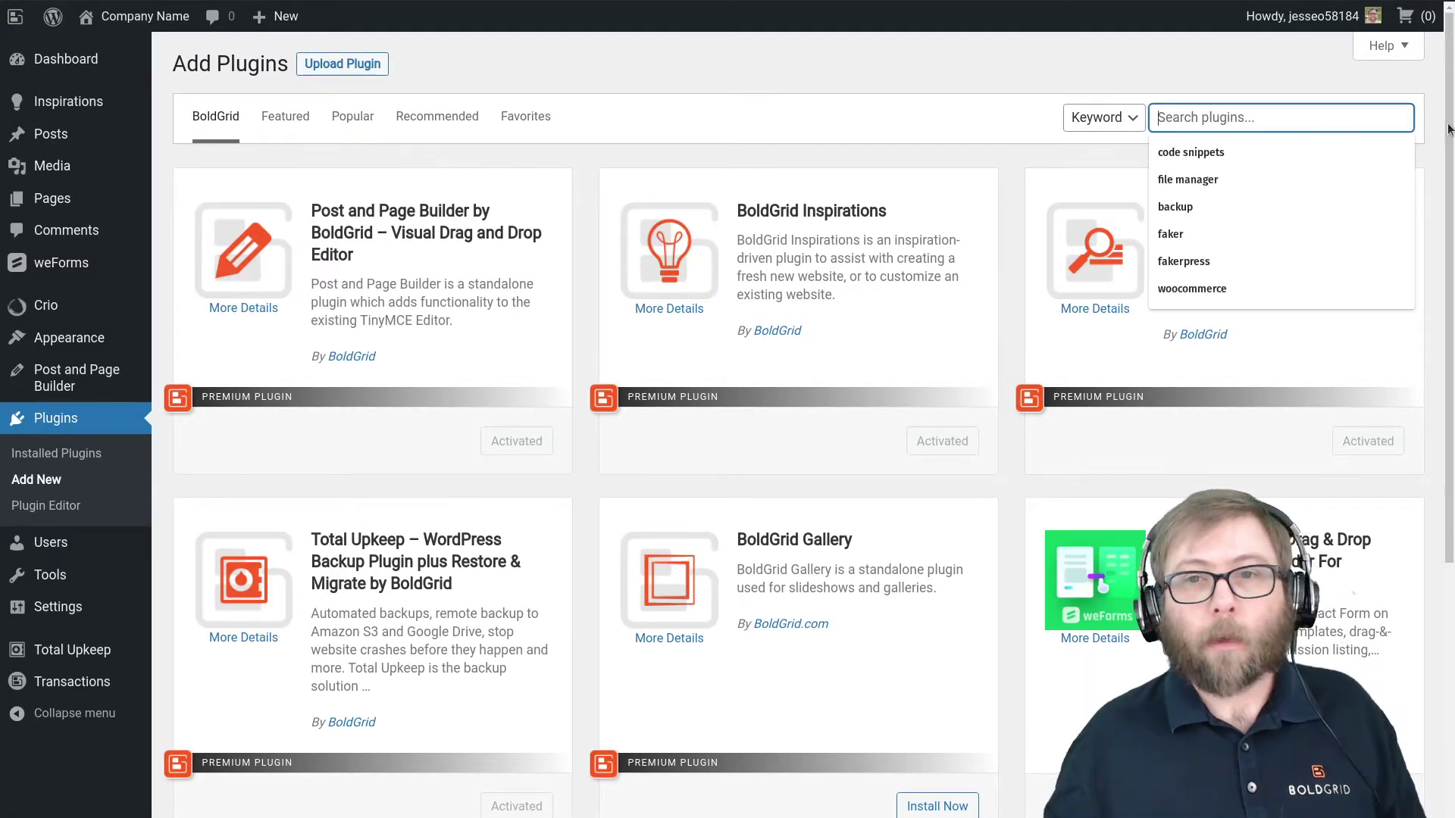
type("video background")
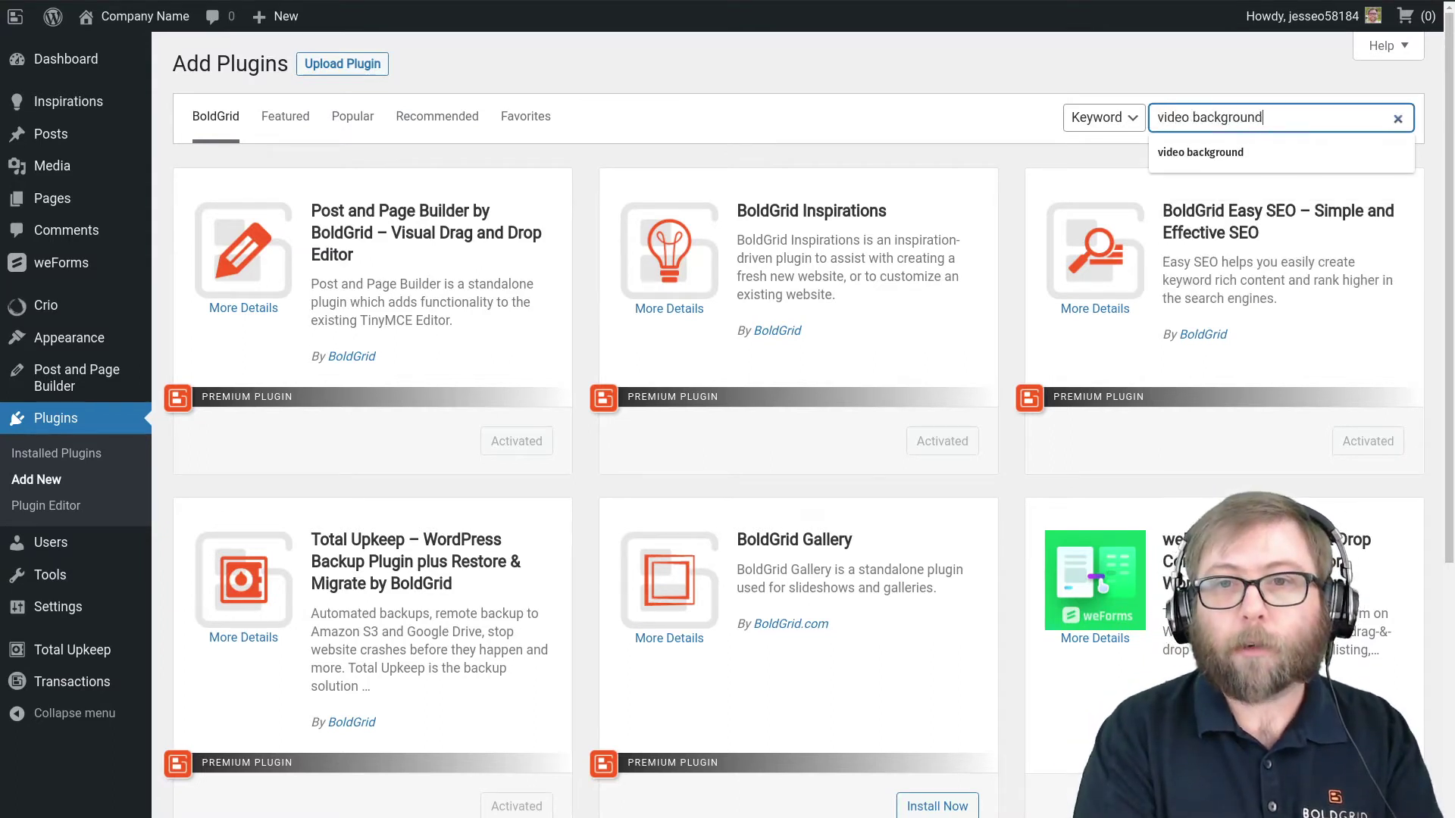
key("Return")
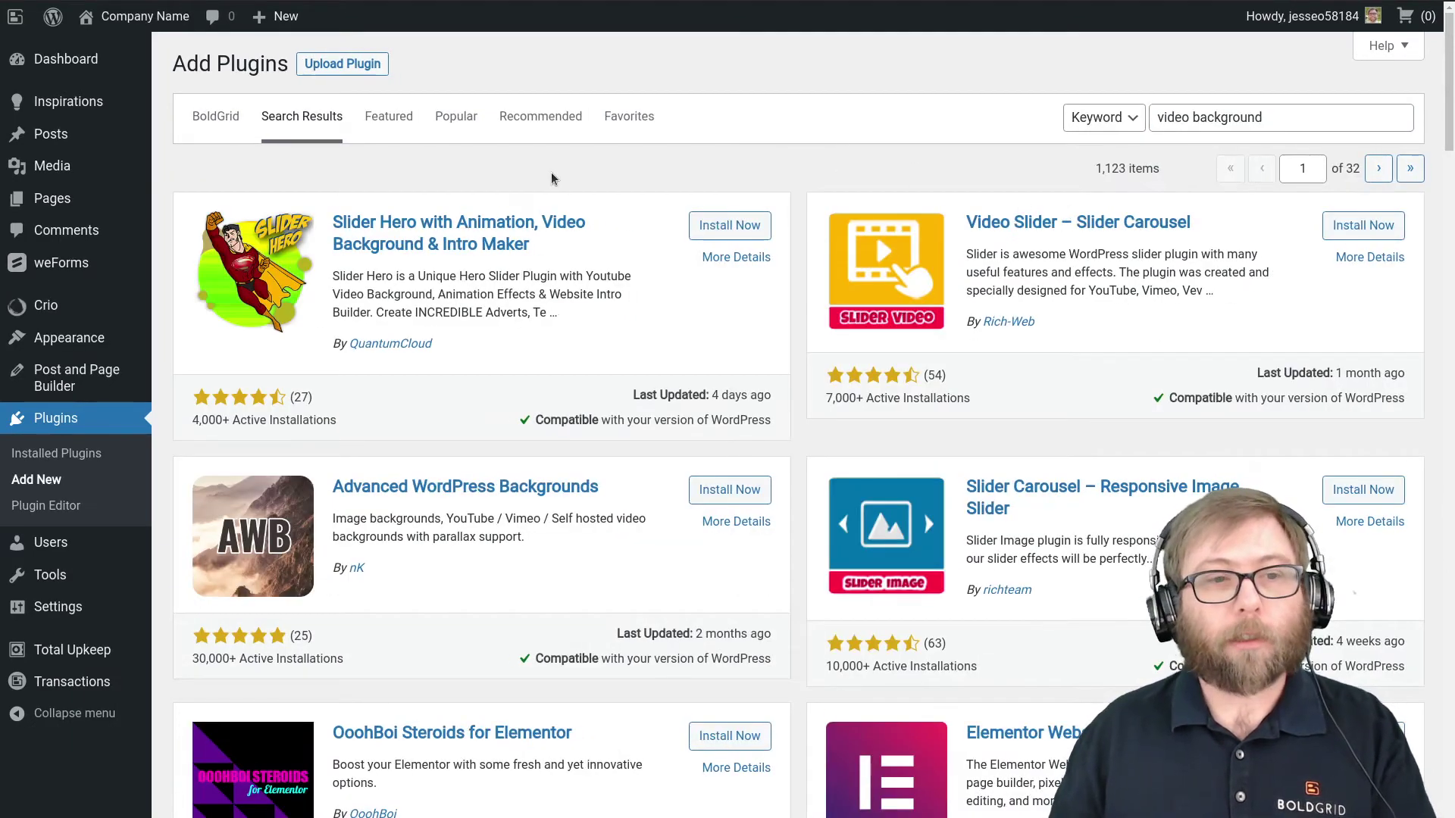
Confirm the Push Labs Video Background plugin in the results is already active
scroll(552, 176, "down", 9)
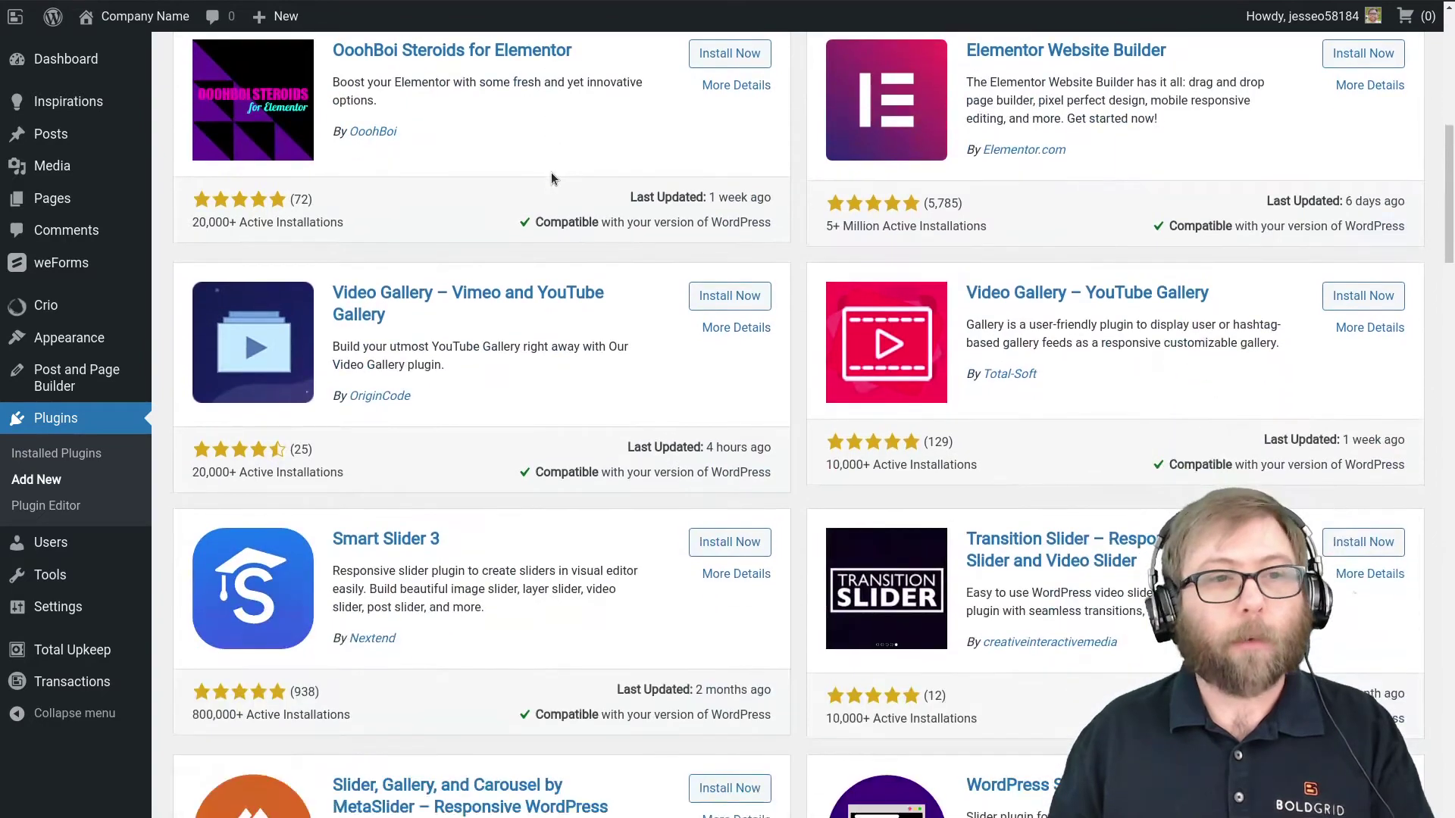
scroll(552, 178, "down", 3)
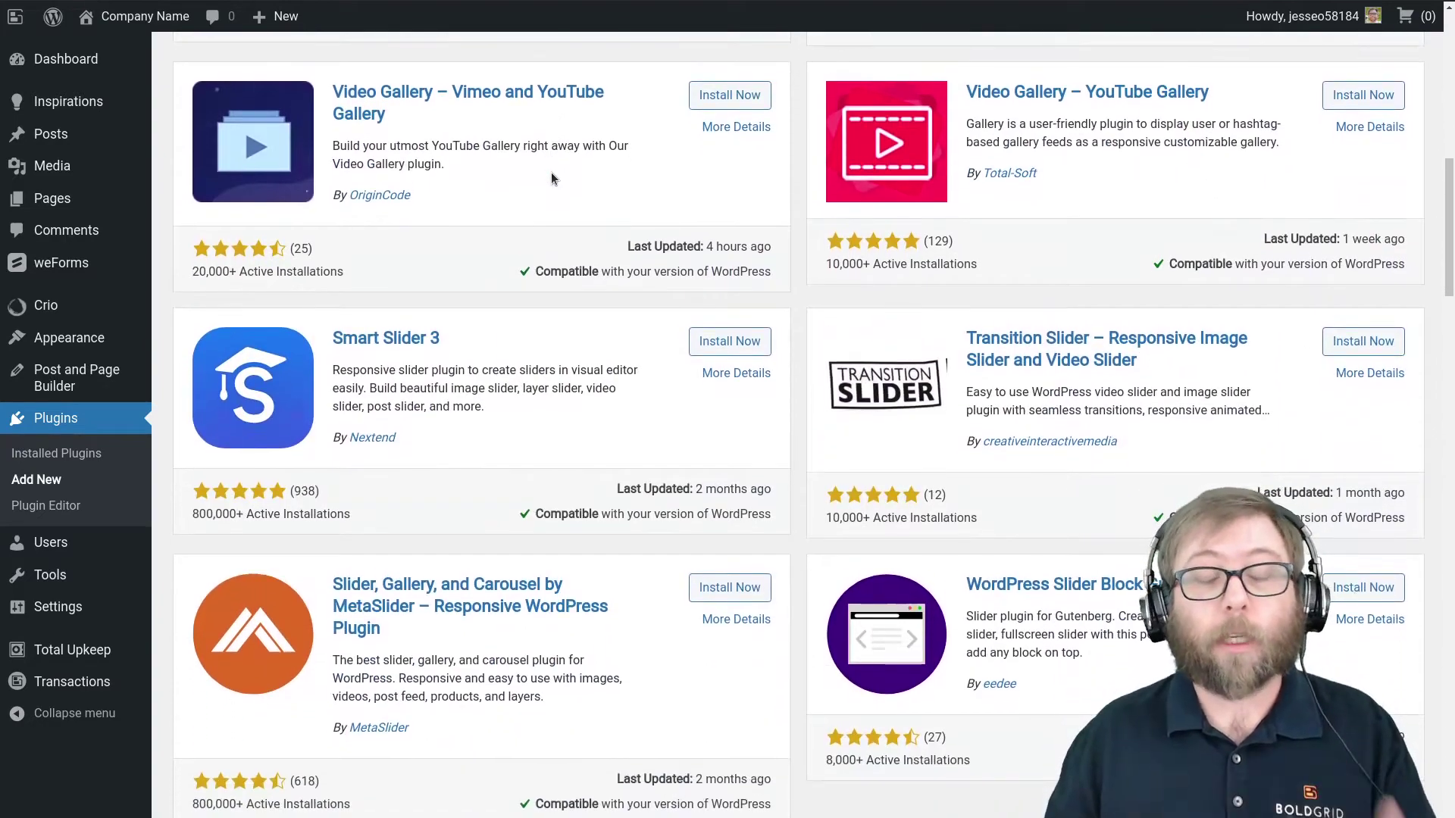
scroll(552, 178, "down", 10)
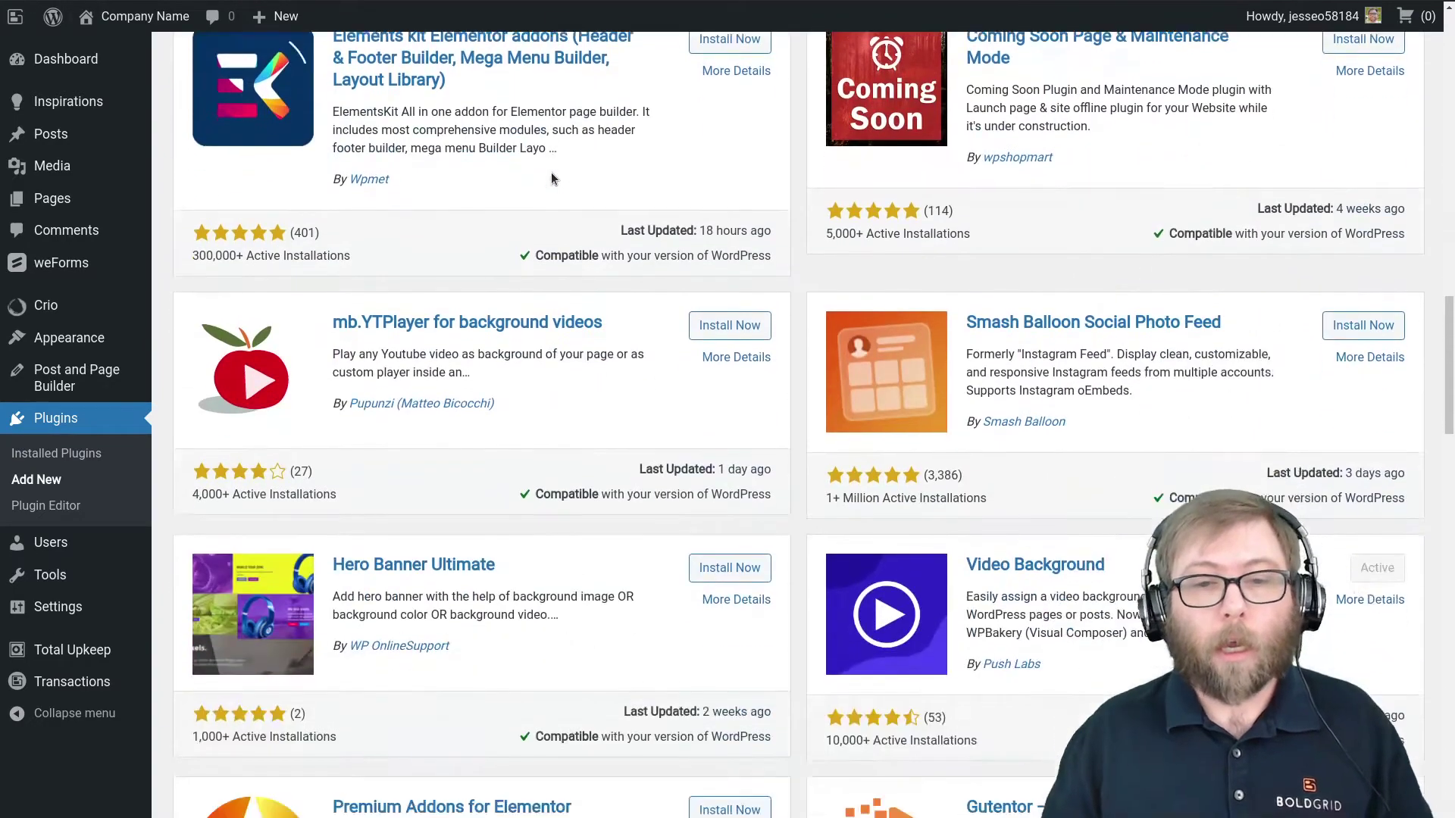
scroll(551, 178, "down", 5)
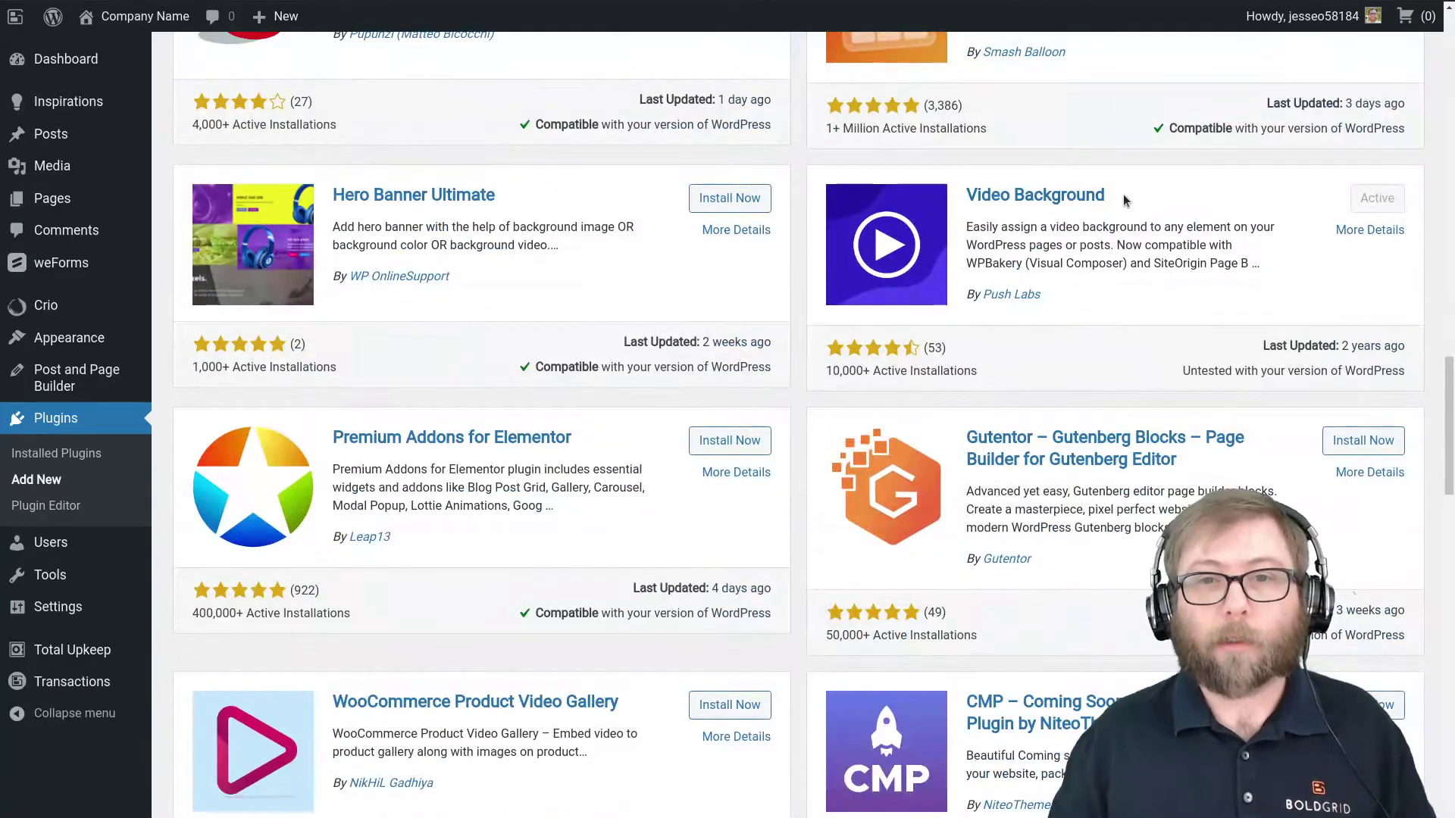
left_click_drag(1125, 200, 965, 195)
left_click_drag(1045, 294, 976, 295)
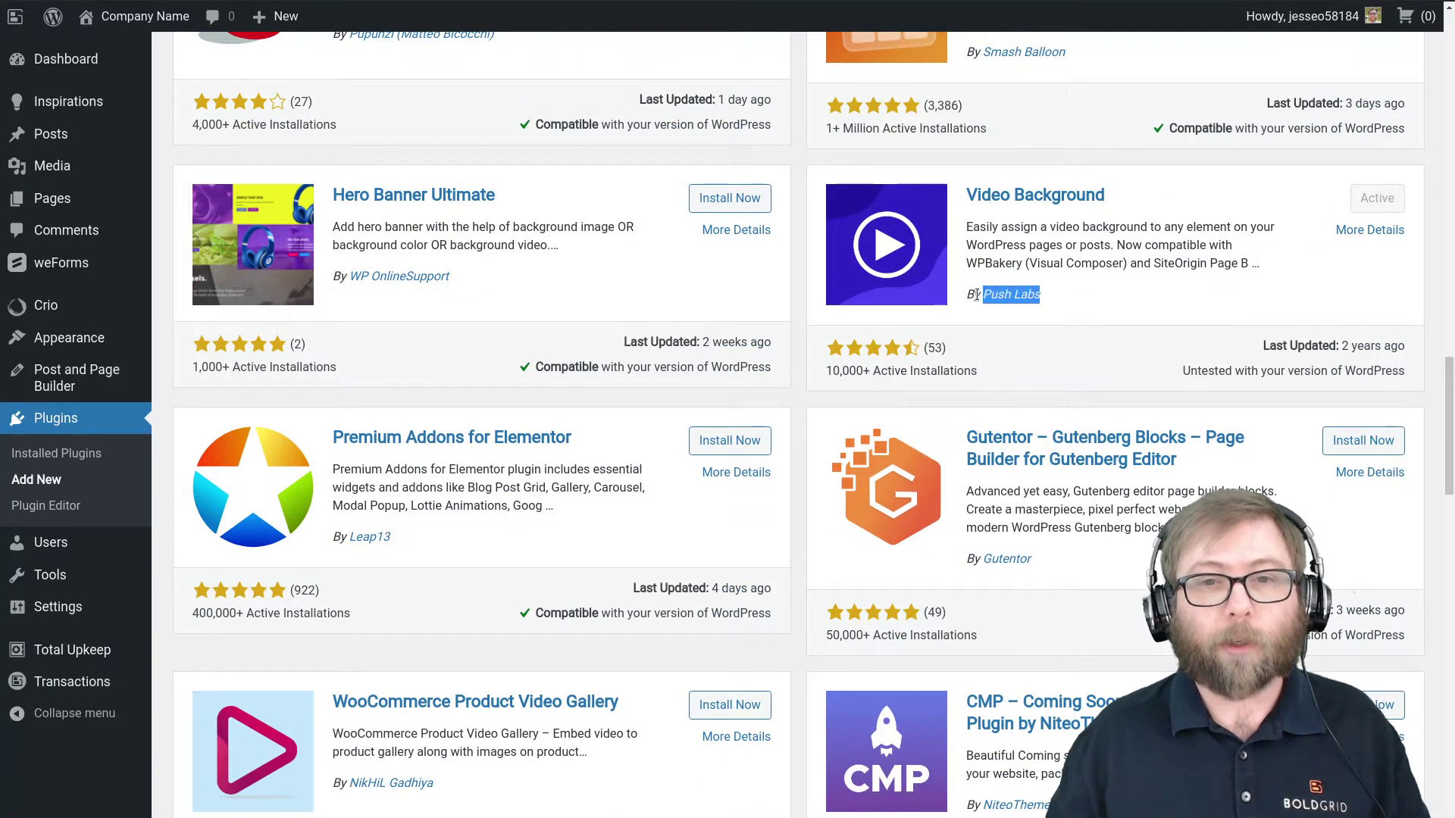
left_click(1131, 242)
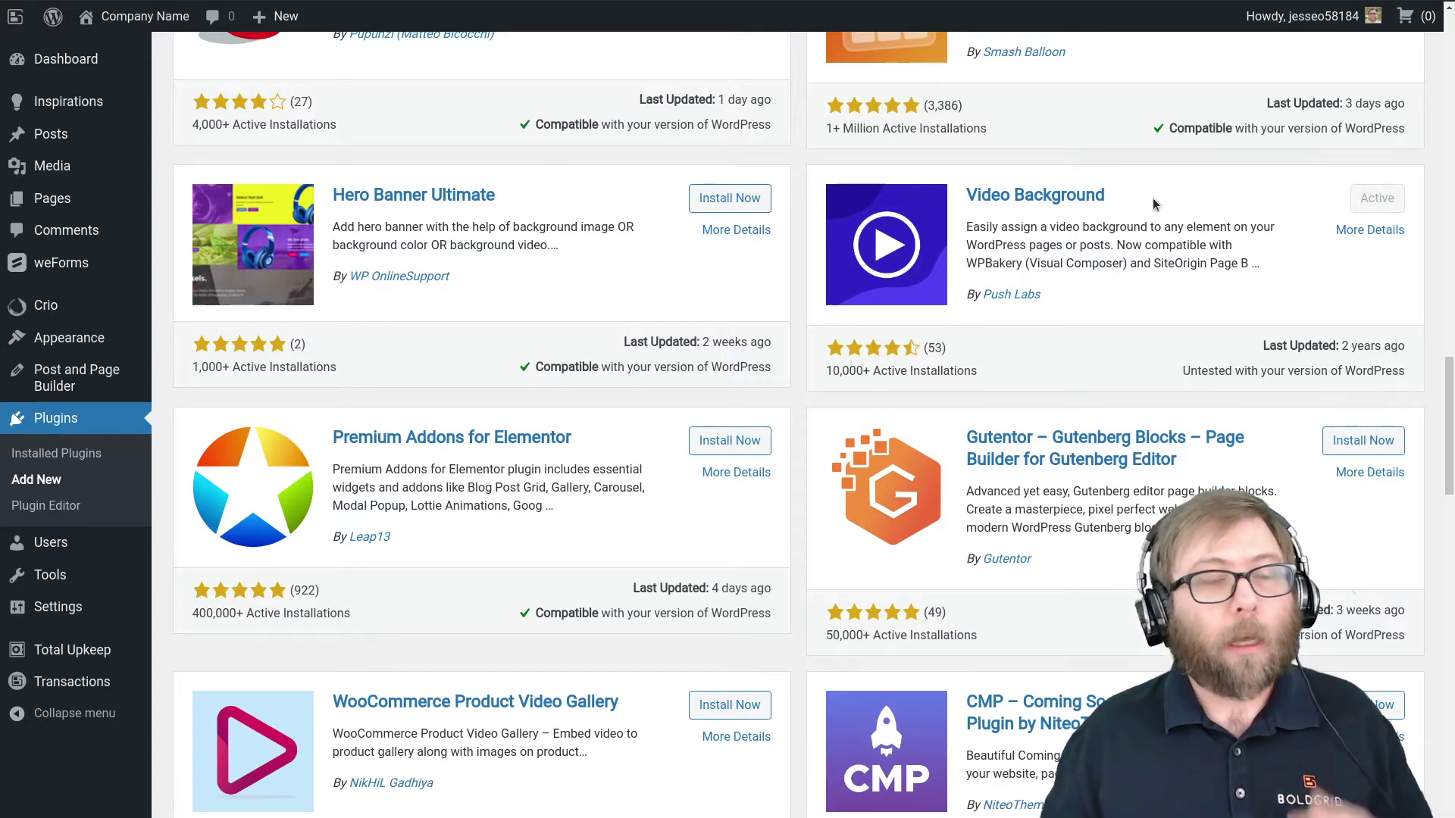
scroll(808, 182, "up", 3)
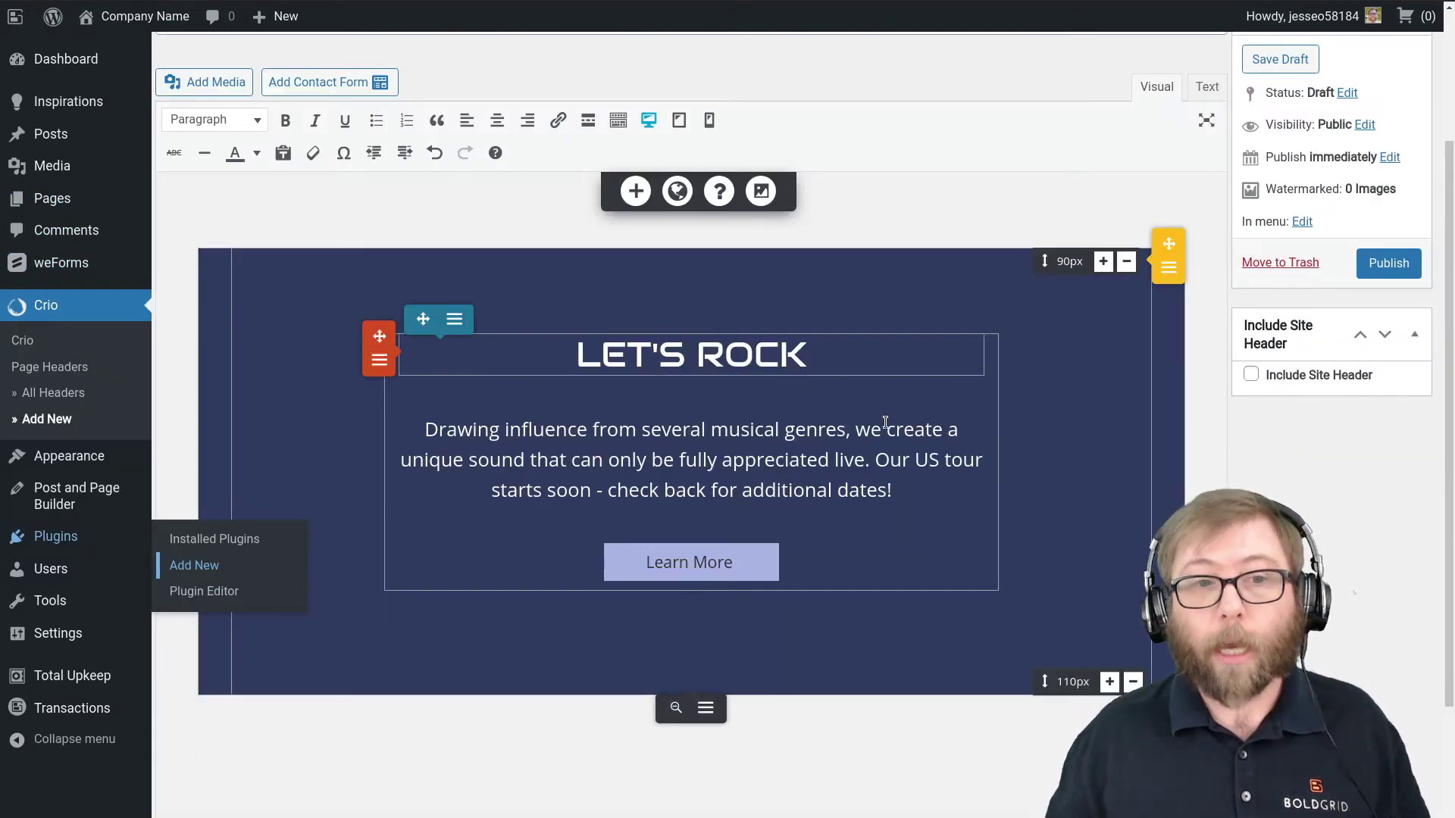
View the header's HTML zoomed in and place the cursor after the col-md-2 column's opening tag
left_click(1072, 451)
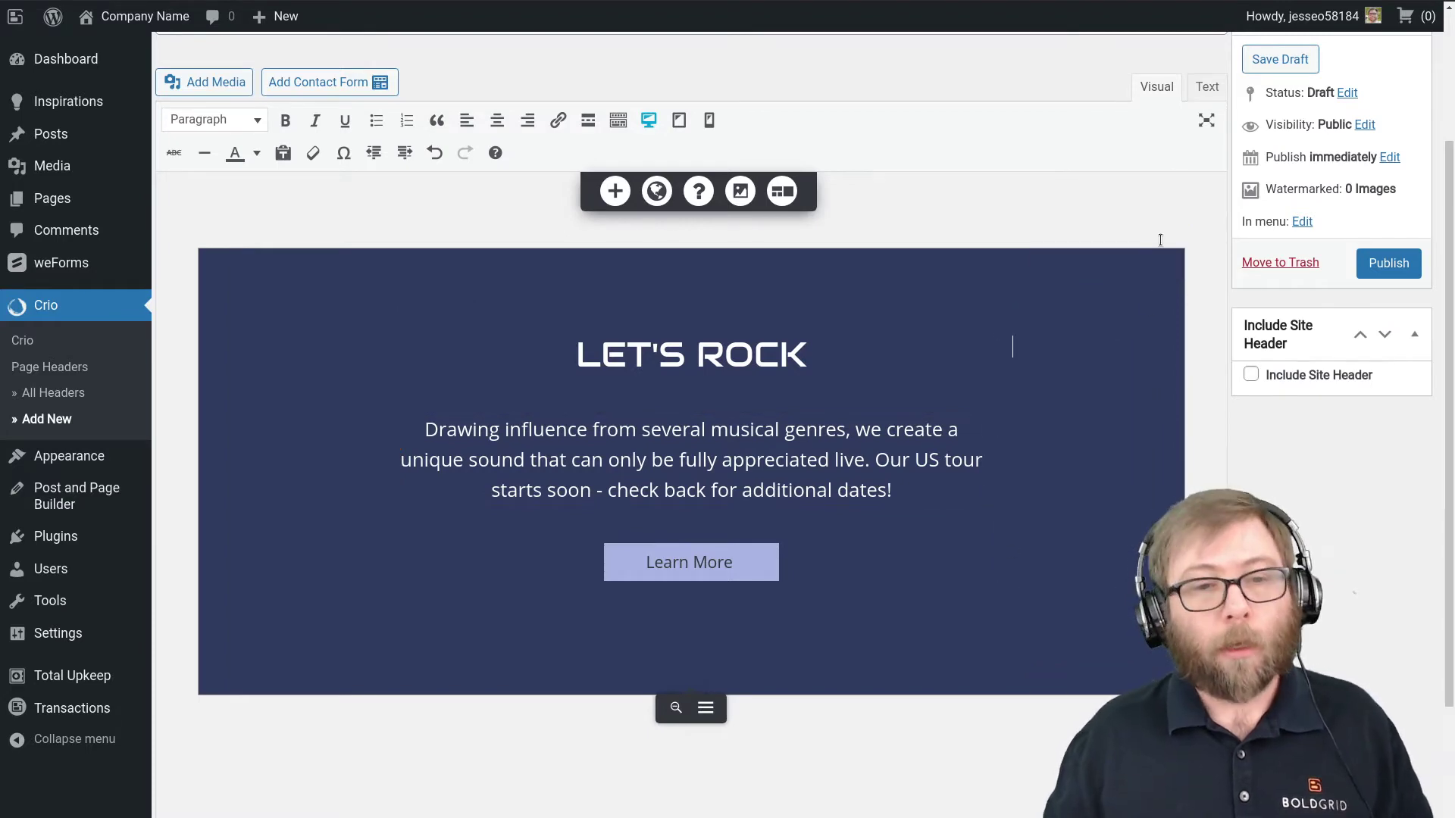
left_click(1205, 87)
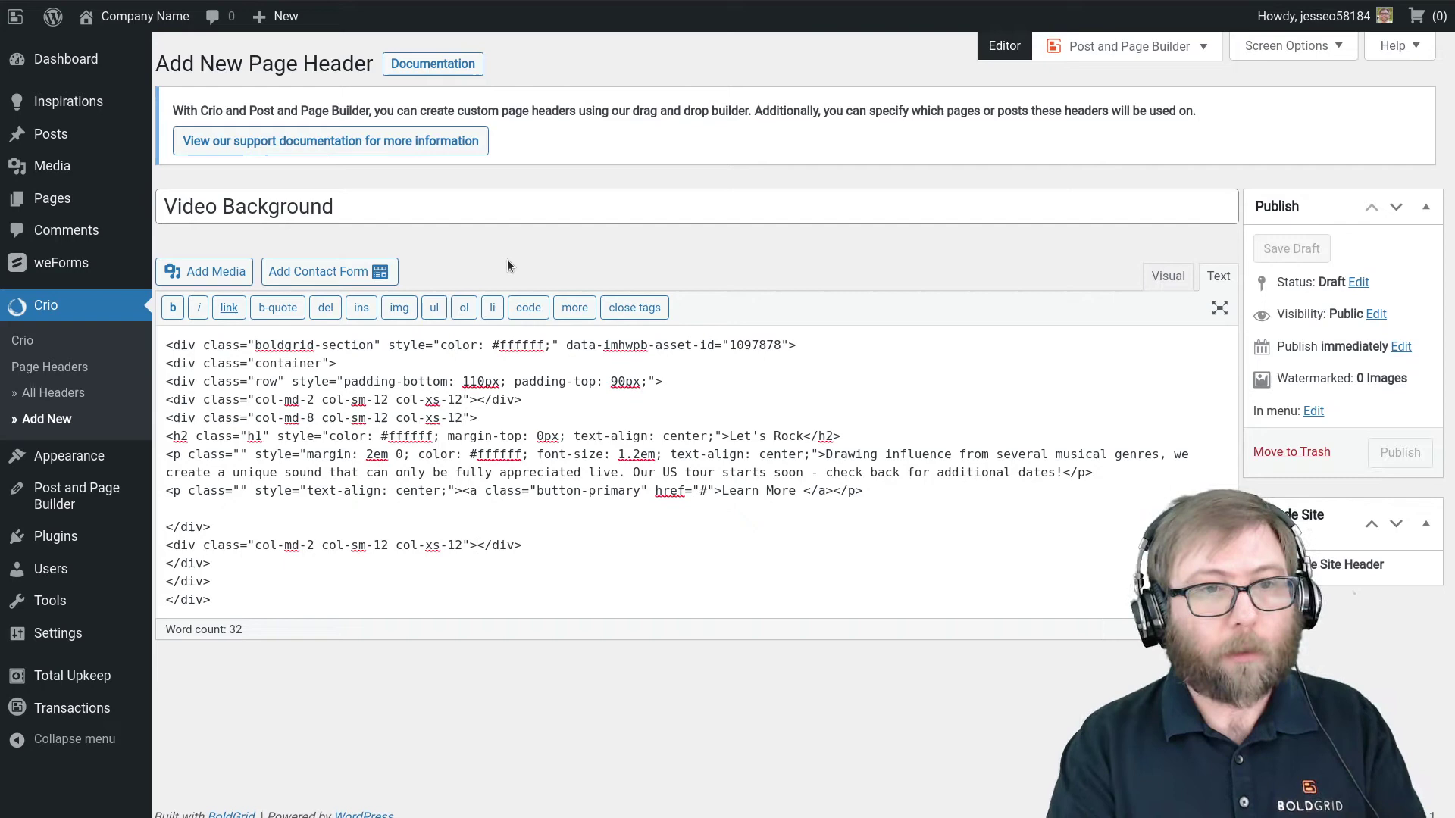
key("ctrl+plus")
key("ctrl+plus")
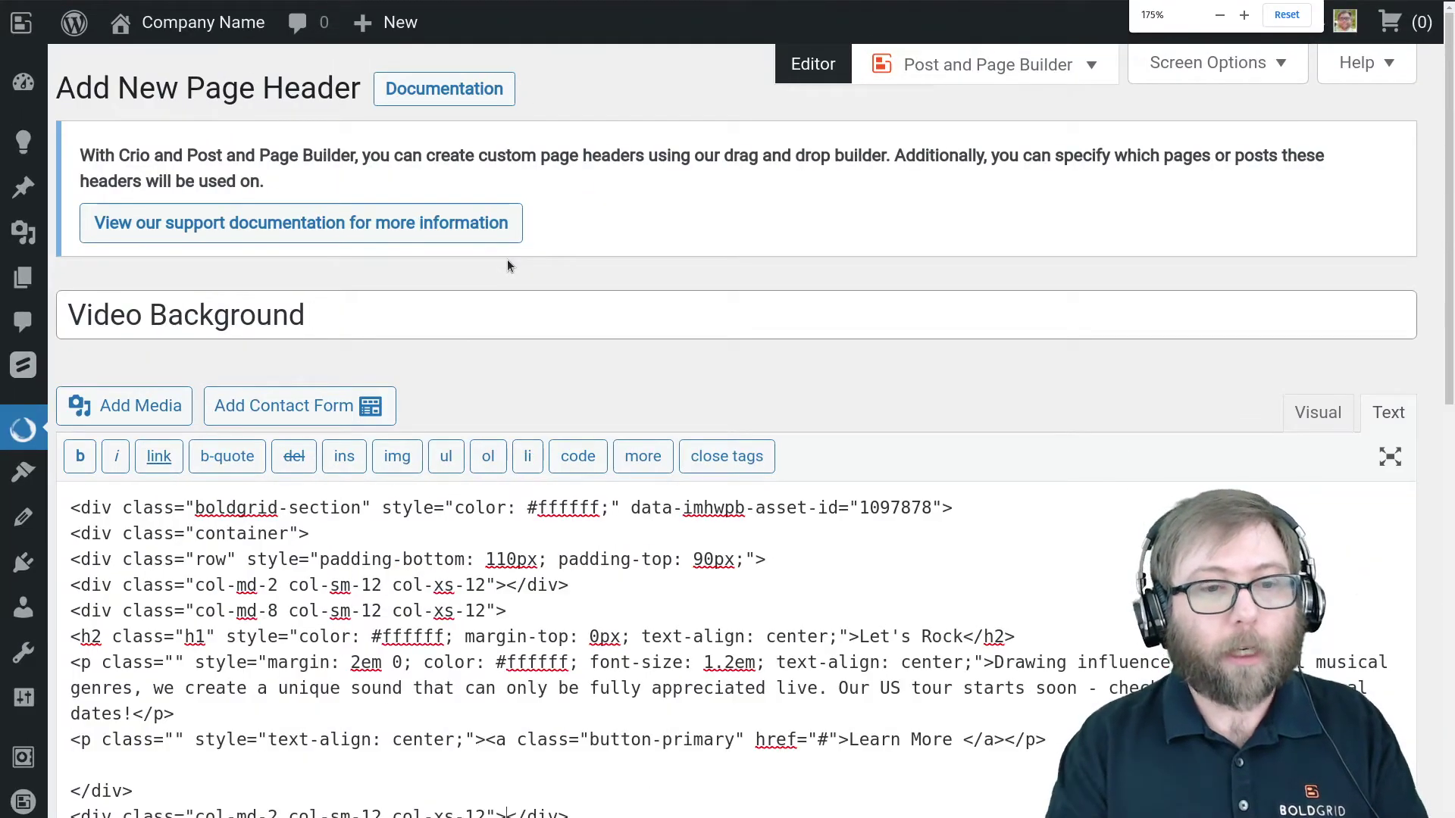
scroll(507, 259, "down", 5)
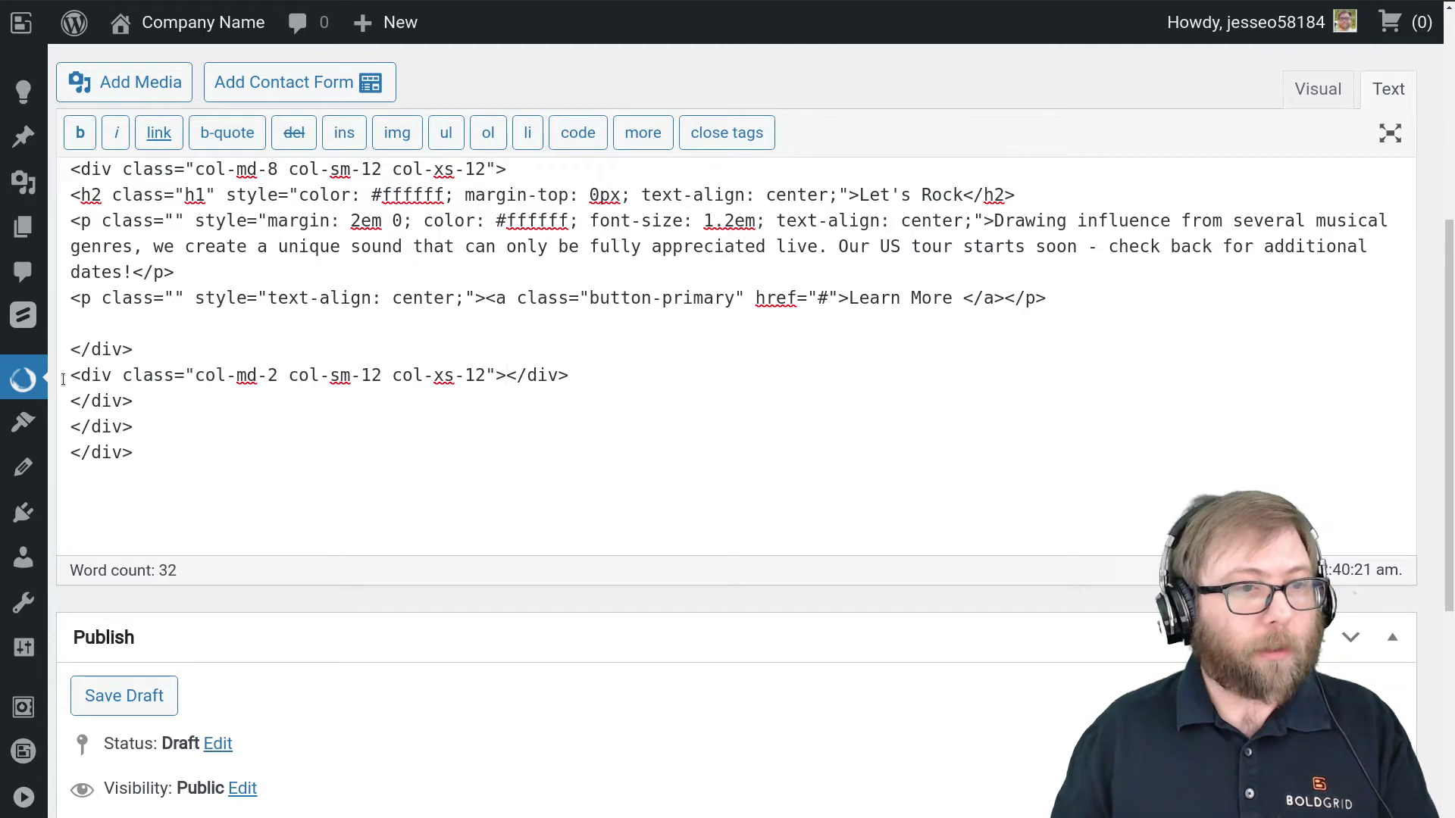
left_click_drag(63, 379, 220, 378)
double_click(224, 379)
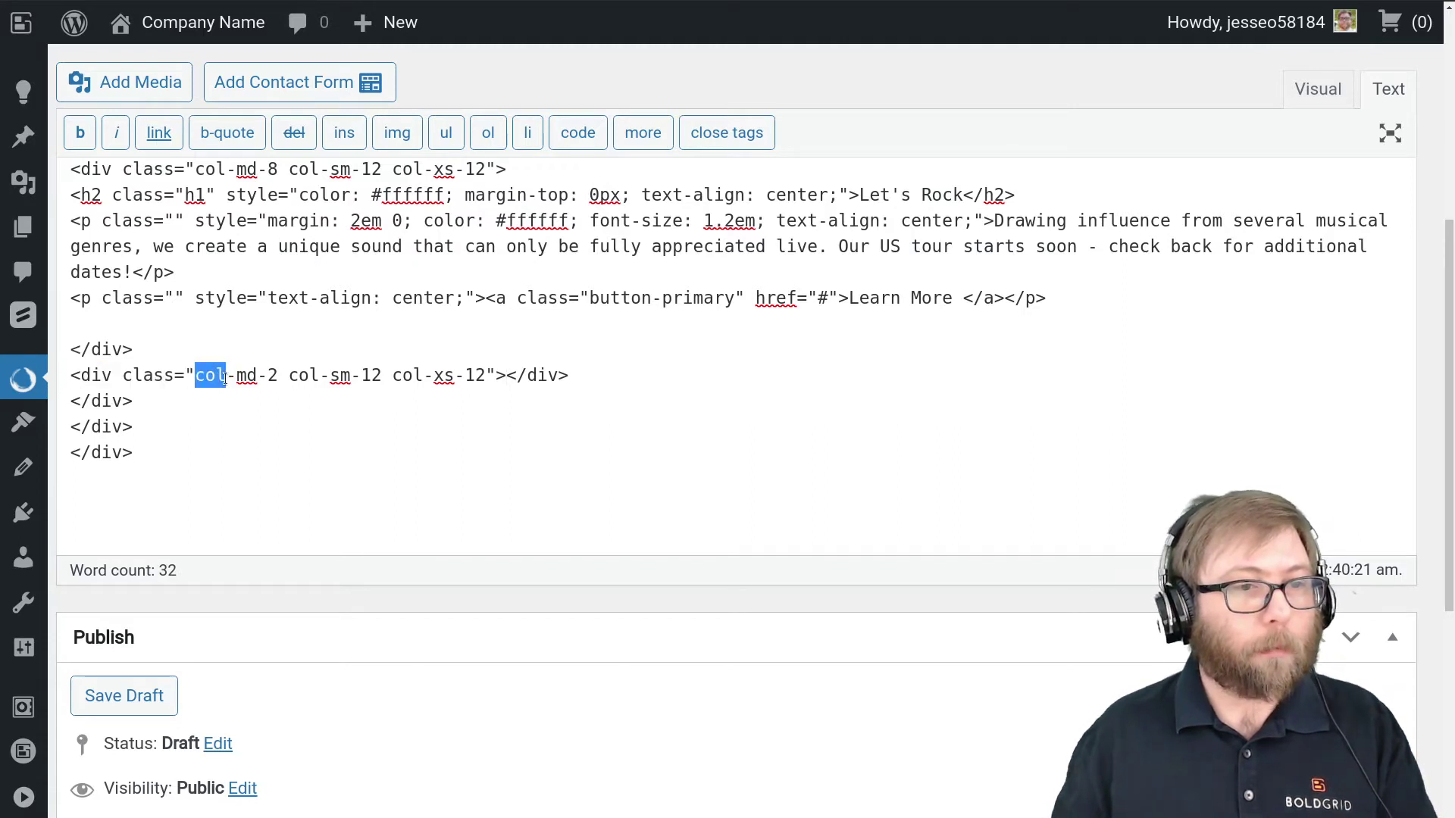
left_click(506, 376)
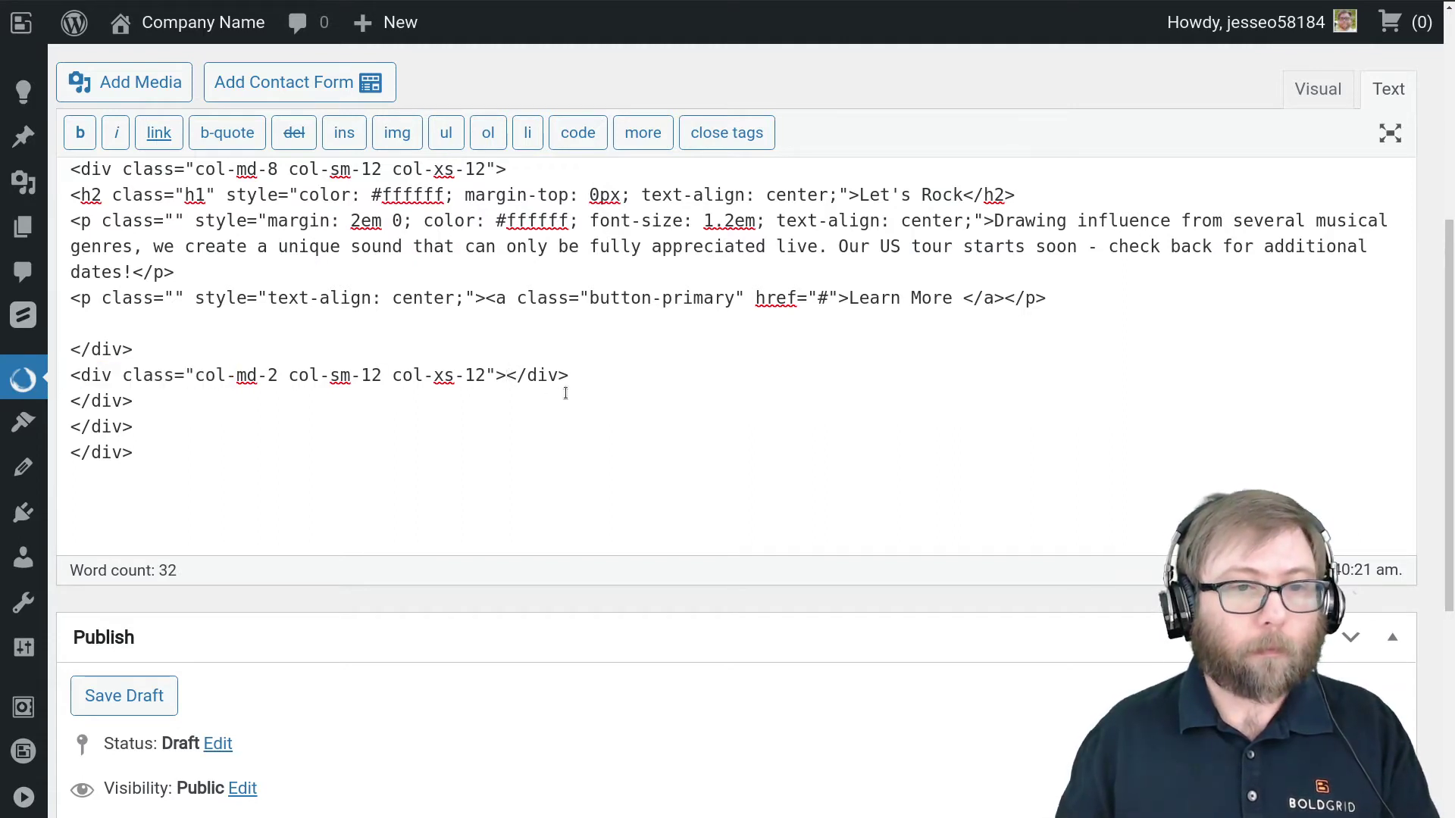
Add a new line inside the col-md-2 div and type [vidbg container=""] there
key("Return")
key("Return")
key("Up")
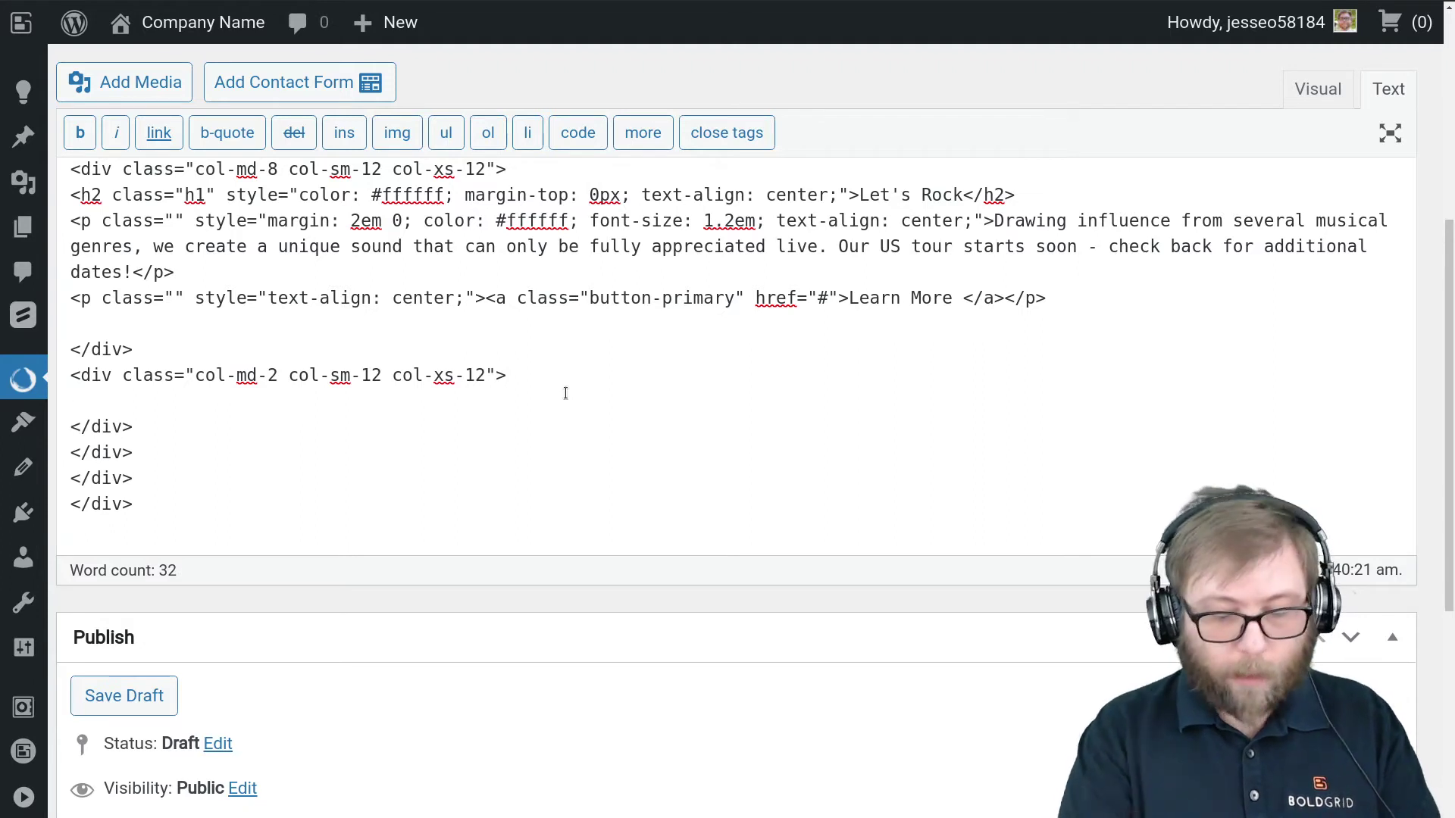
type("[]")
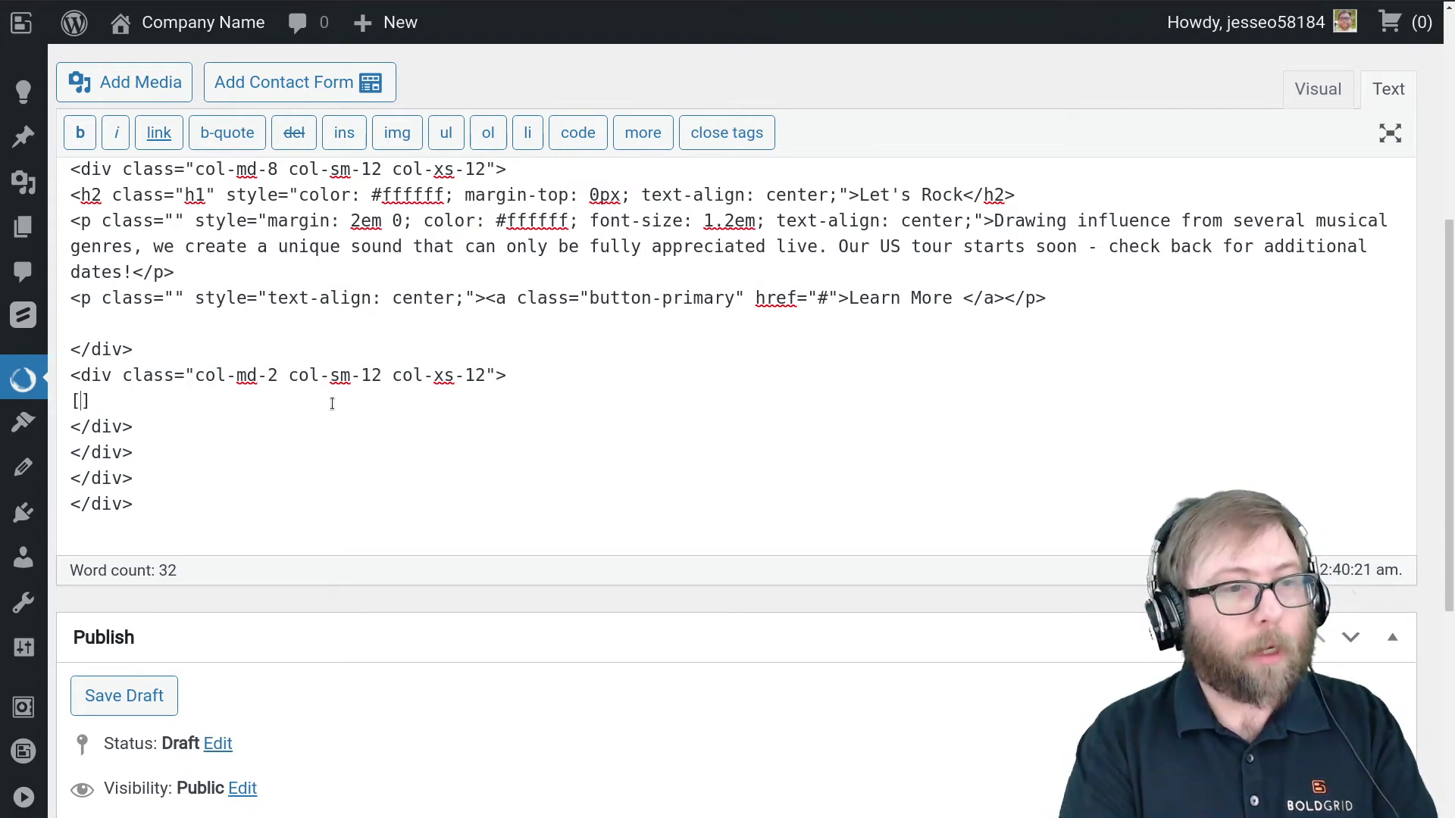
type("vidbg")
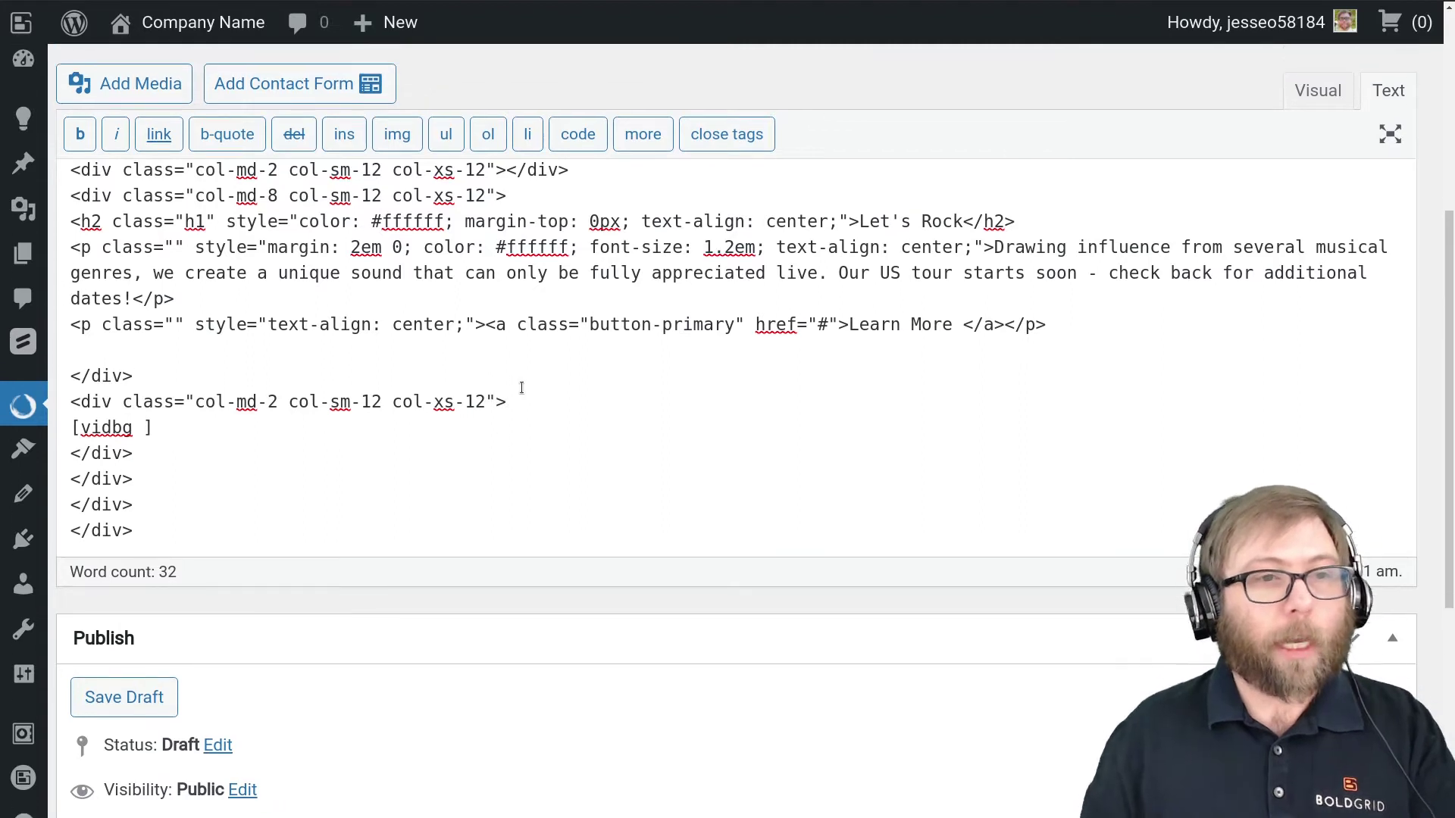
scroll(520, 386, "up", 1)
type("container")
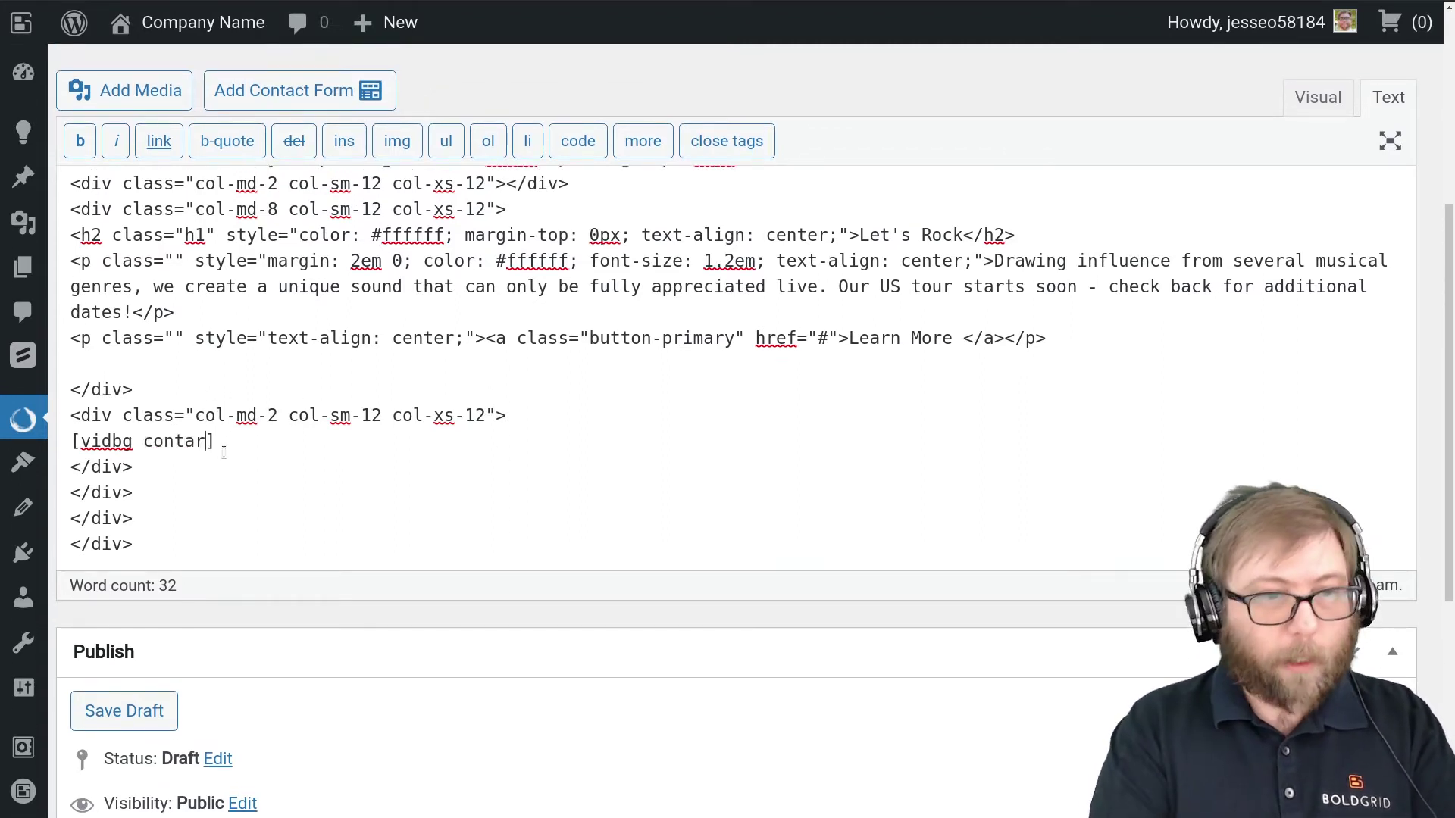
type("=\"")
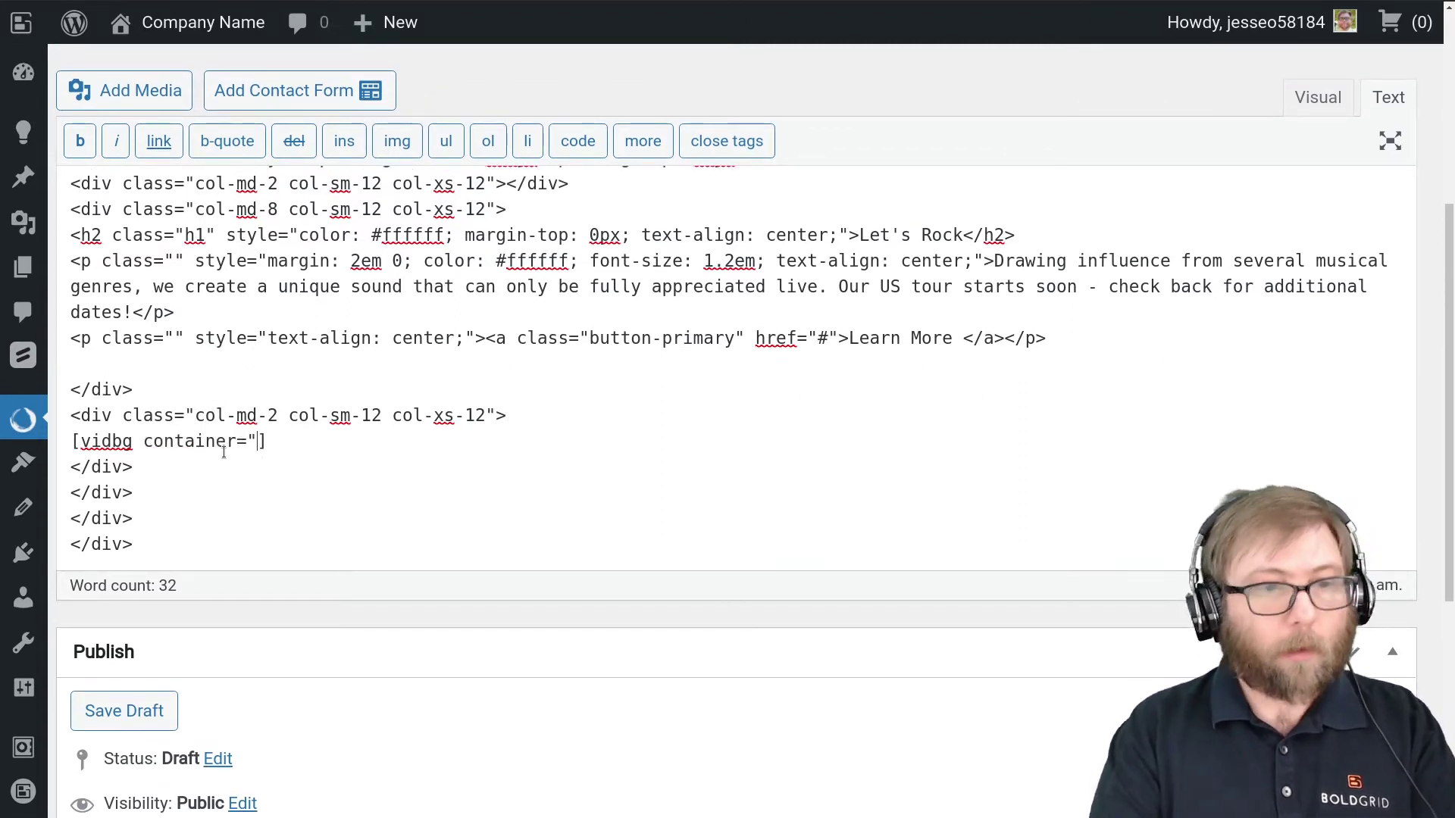
Give the hero section the custom class video-bg in its Advanced settings, then view the HTML
left_click(1317, 106)
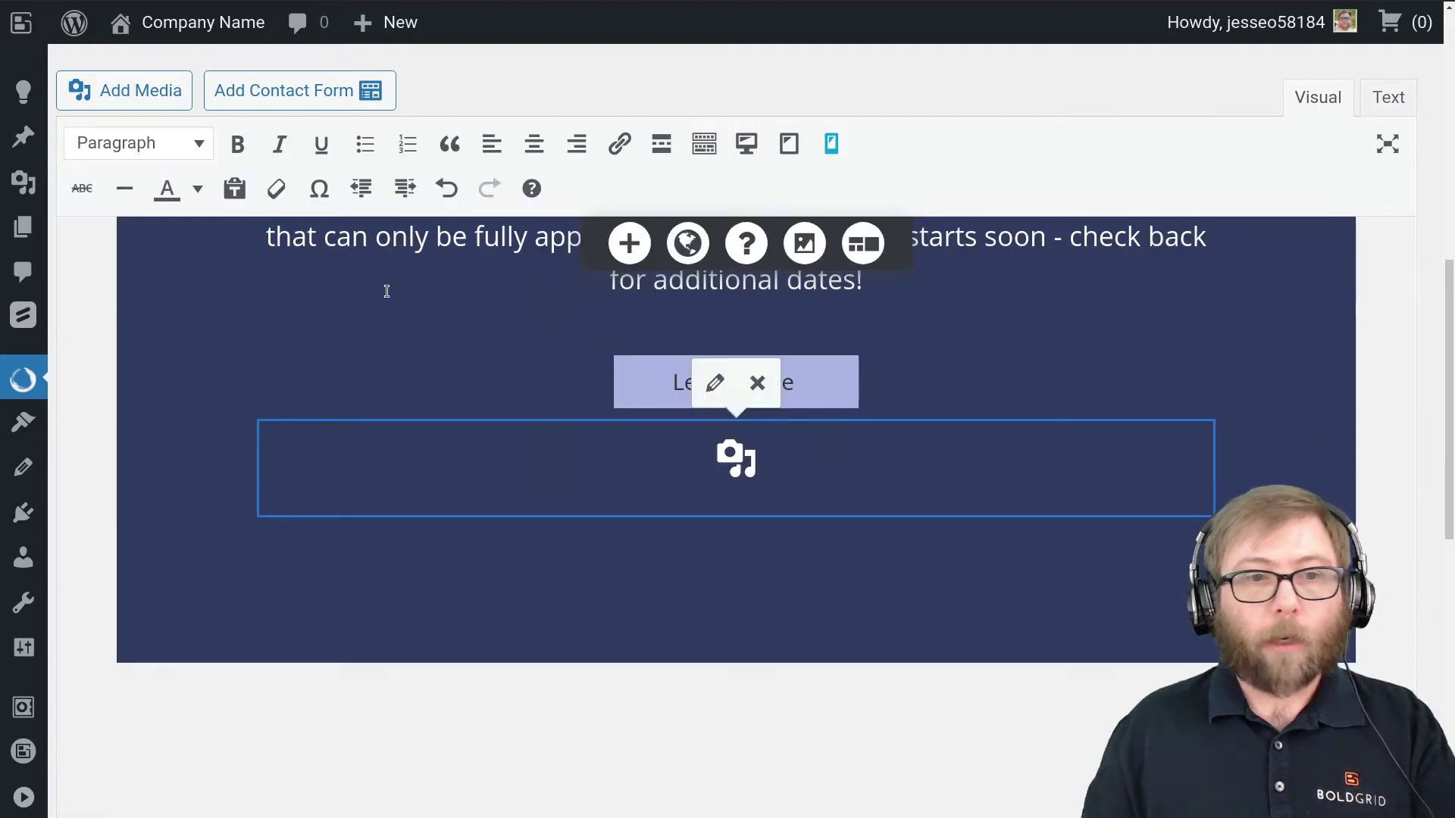
scroll(800, 490, "up", 4)
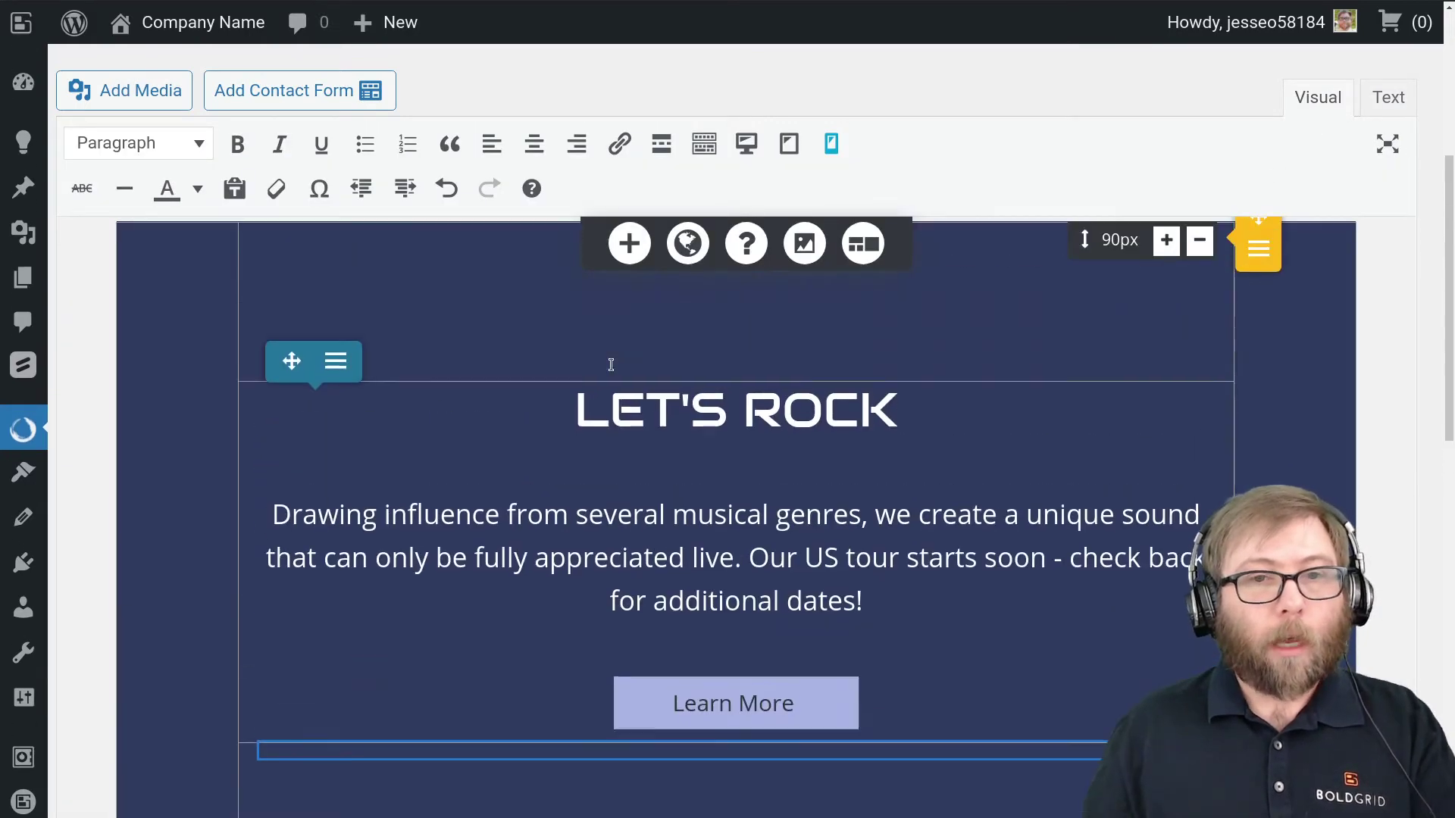
scroll(738, 447, "down", 6)
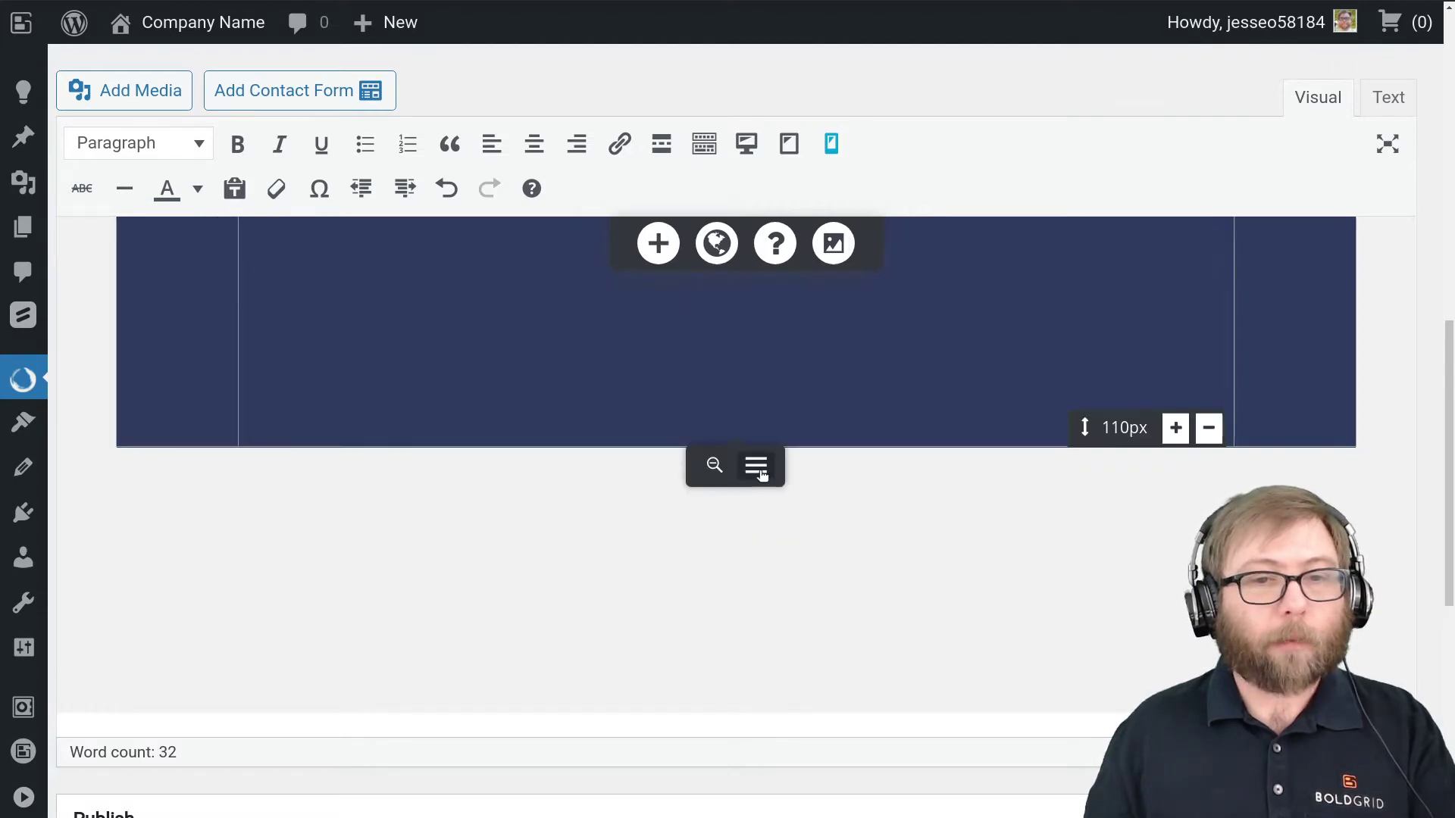
left_click(756, 464)
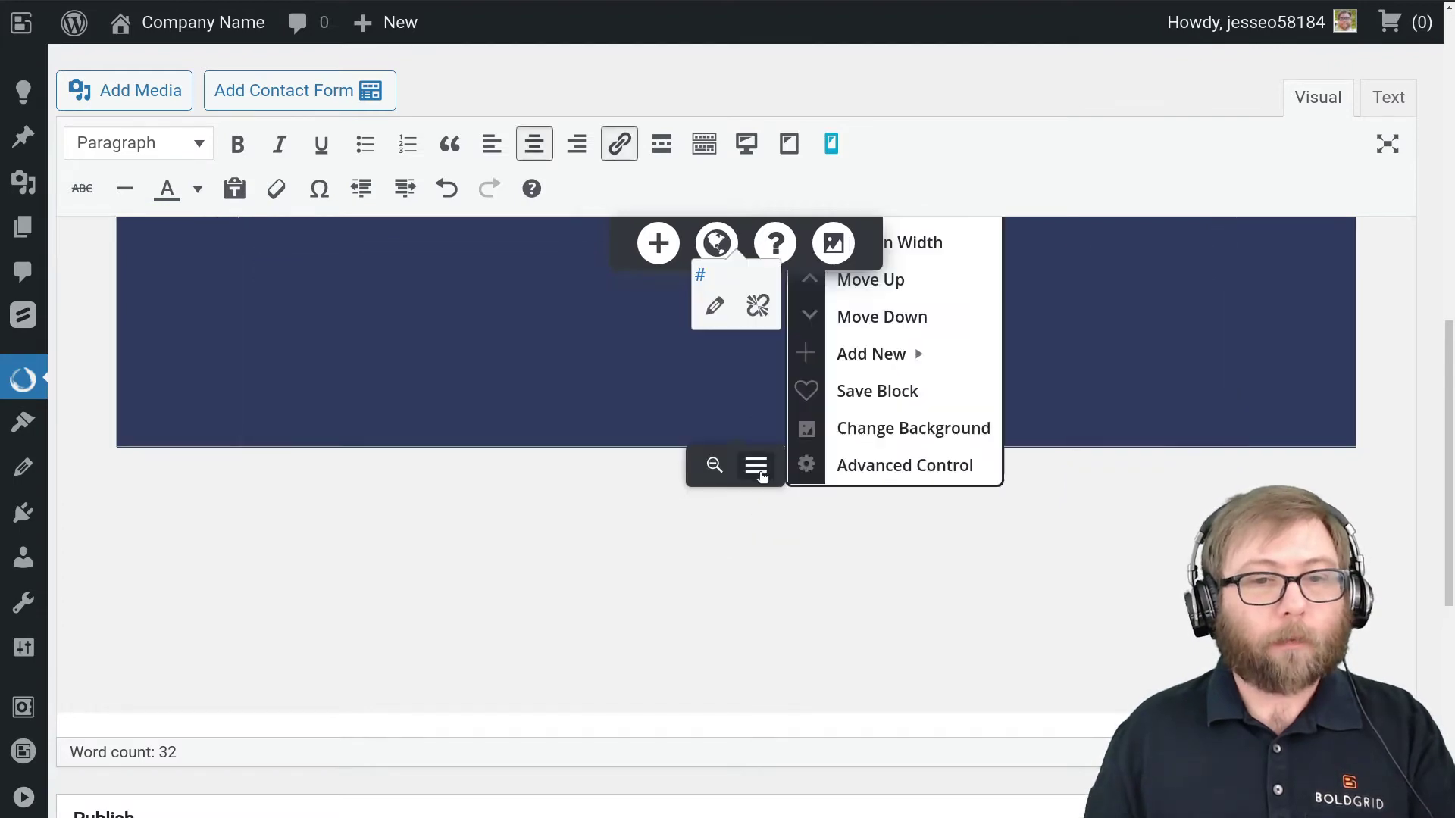
left_click(921, 465)
left_click_drag(511, 174, 420, 0)
left_click(191, 693)
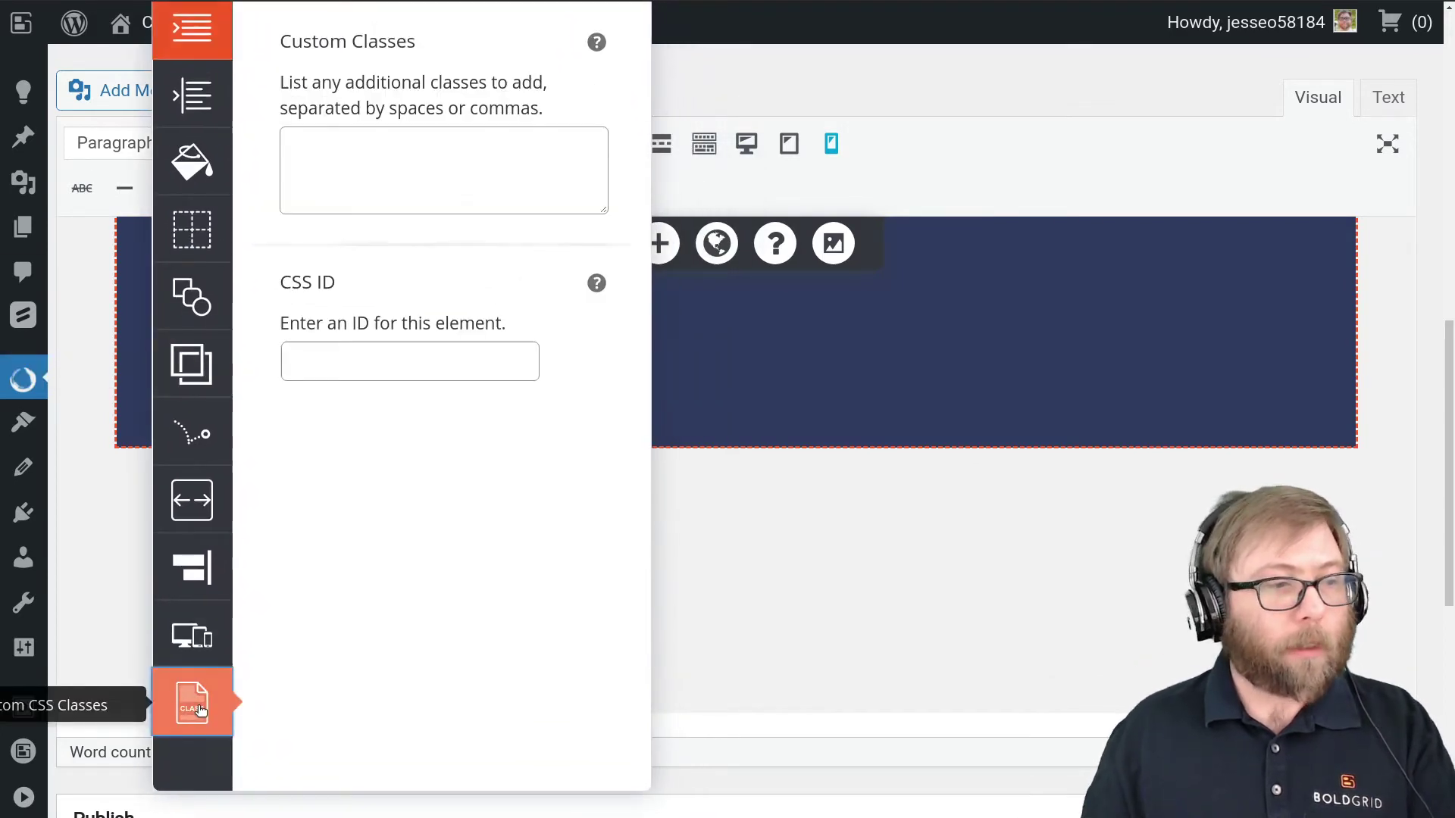
left_click(394, 176)
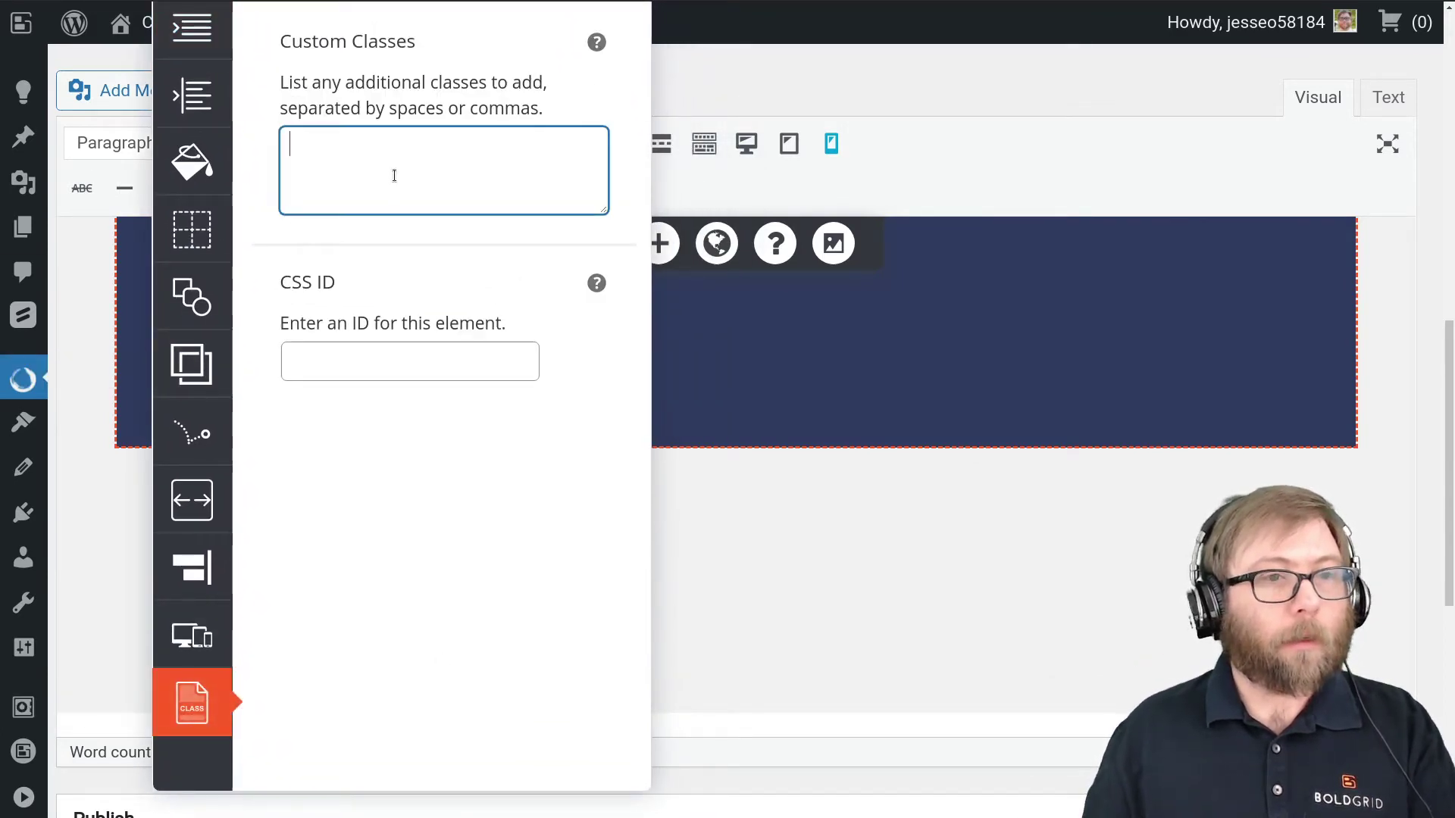
type("video")
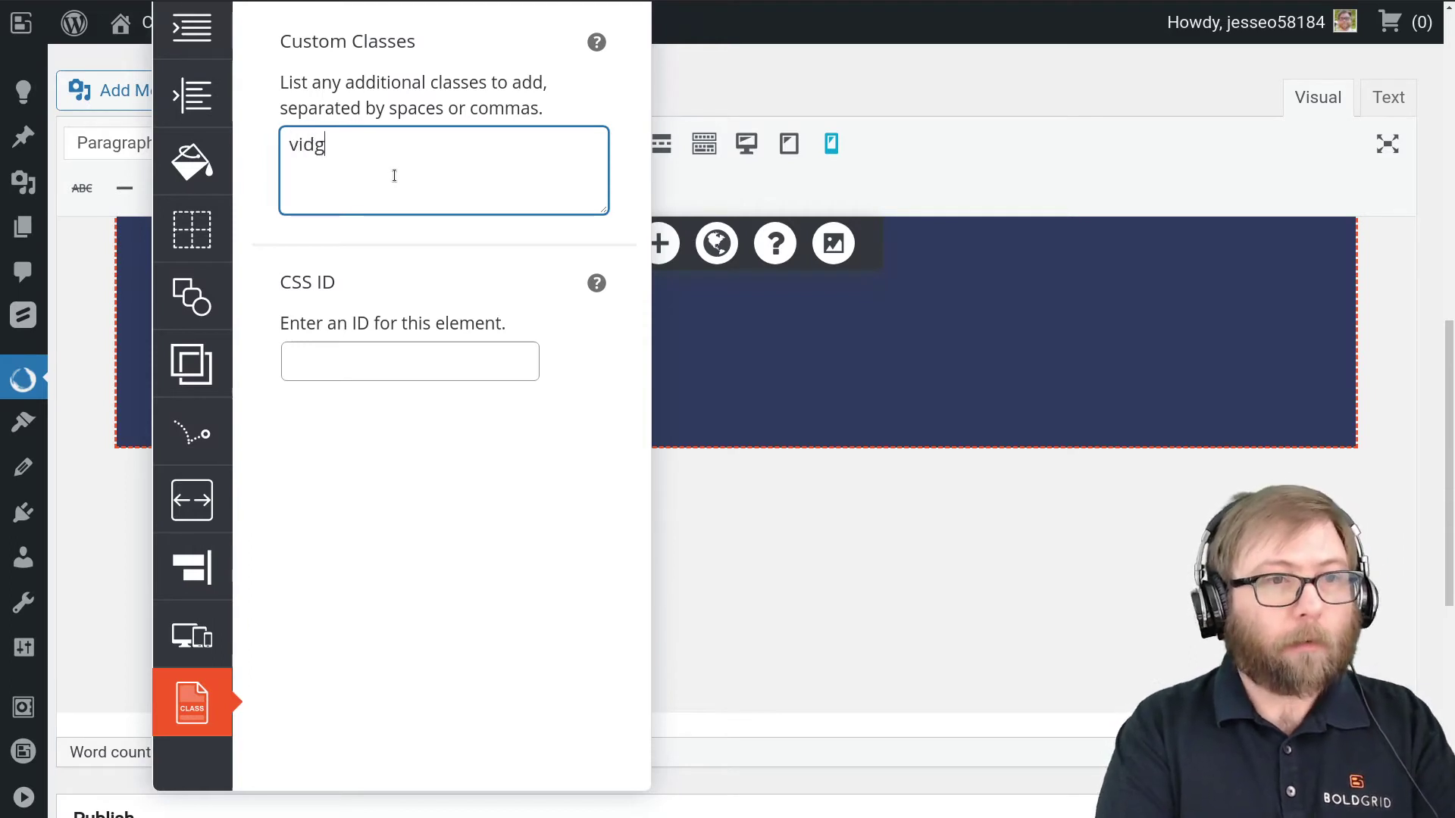
type("-bg")
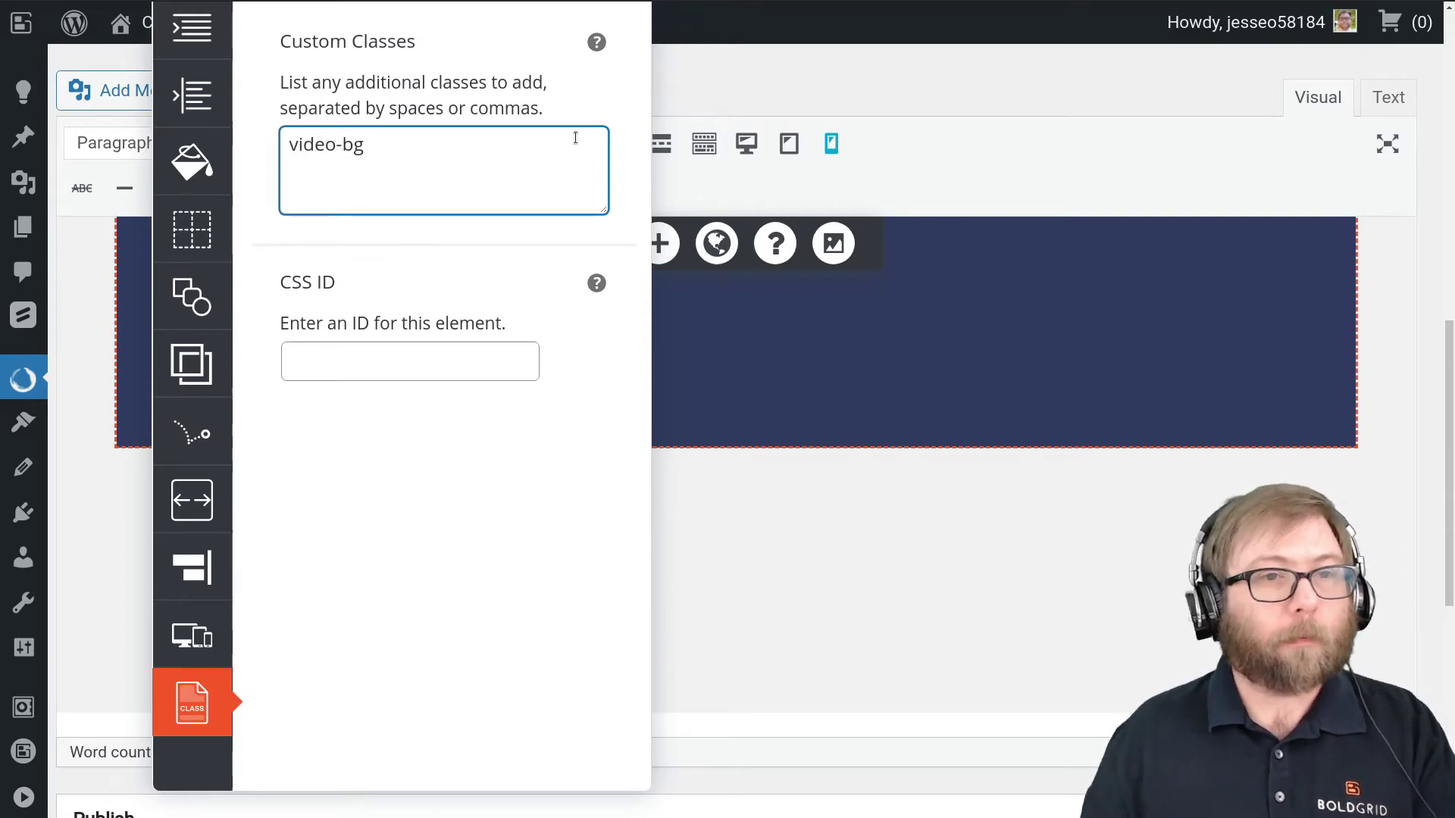
left_click(531, 40)
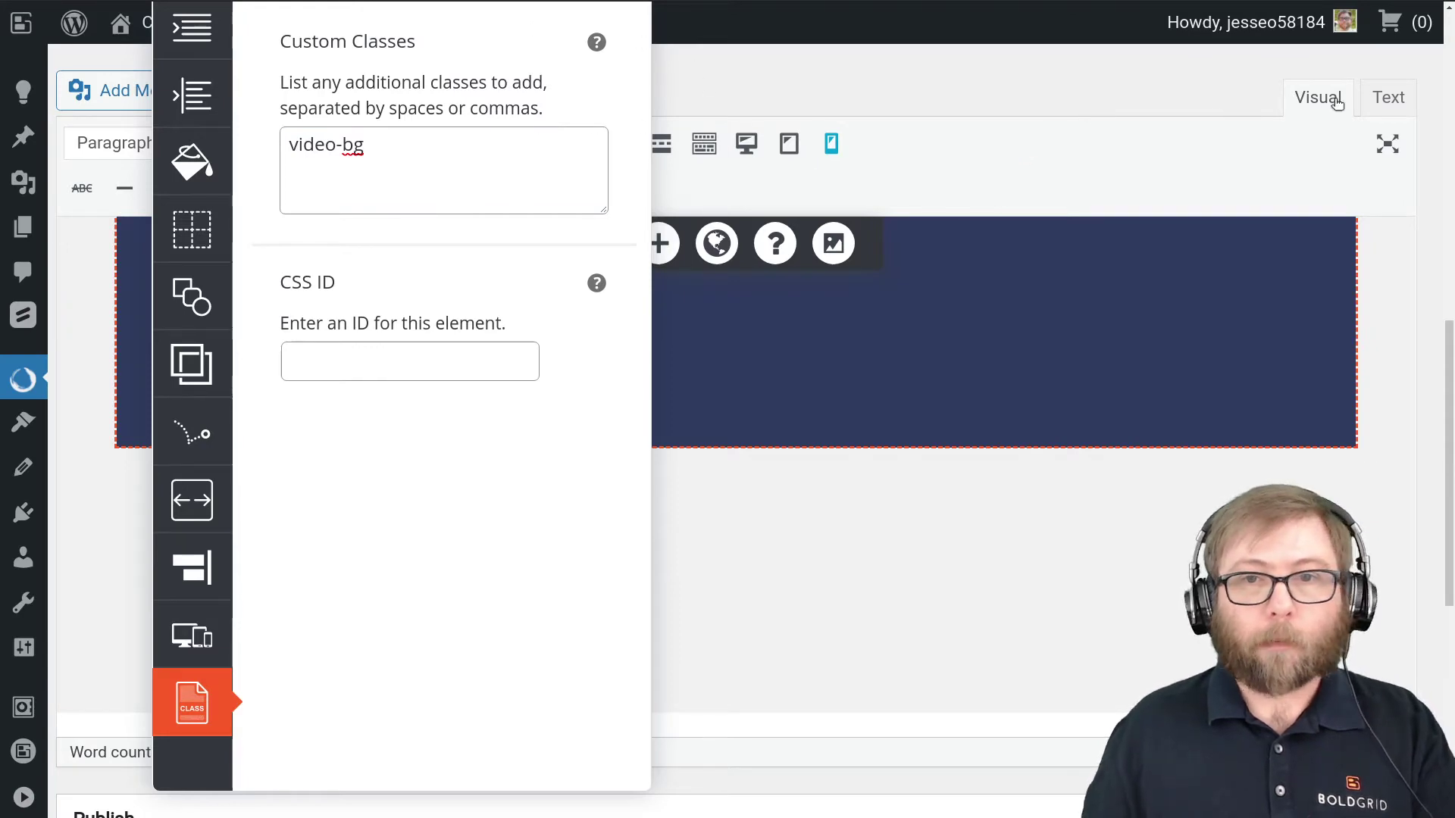
left_click(1388, 98)
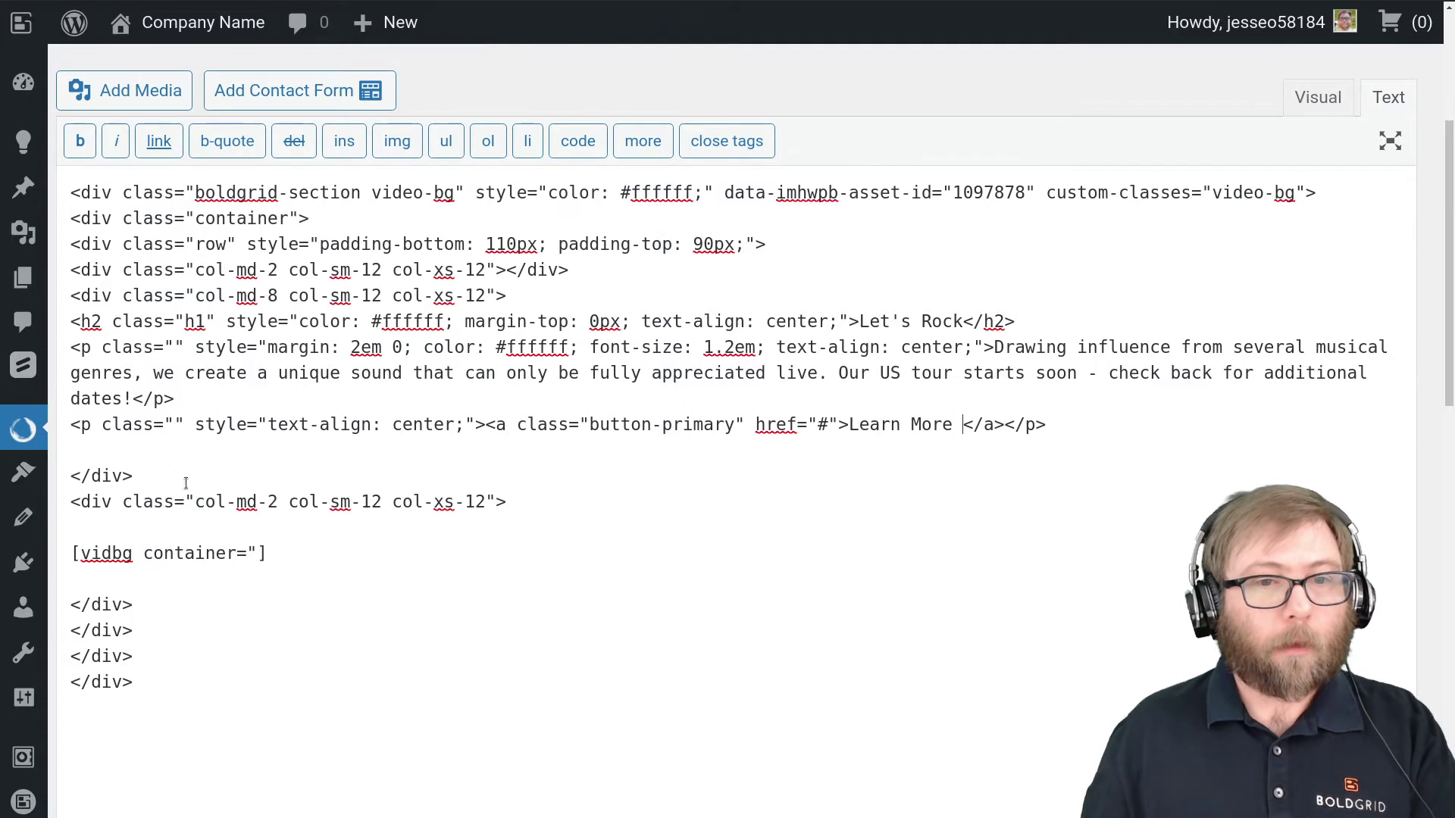
Set the shortcode's container to ".video-bg" and start an empty webm="" attribute
left_click(256, 553)
type(".video-b")
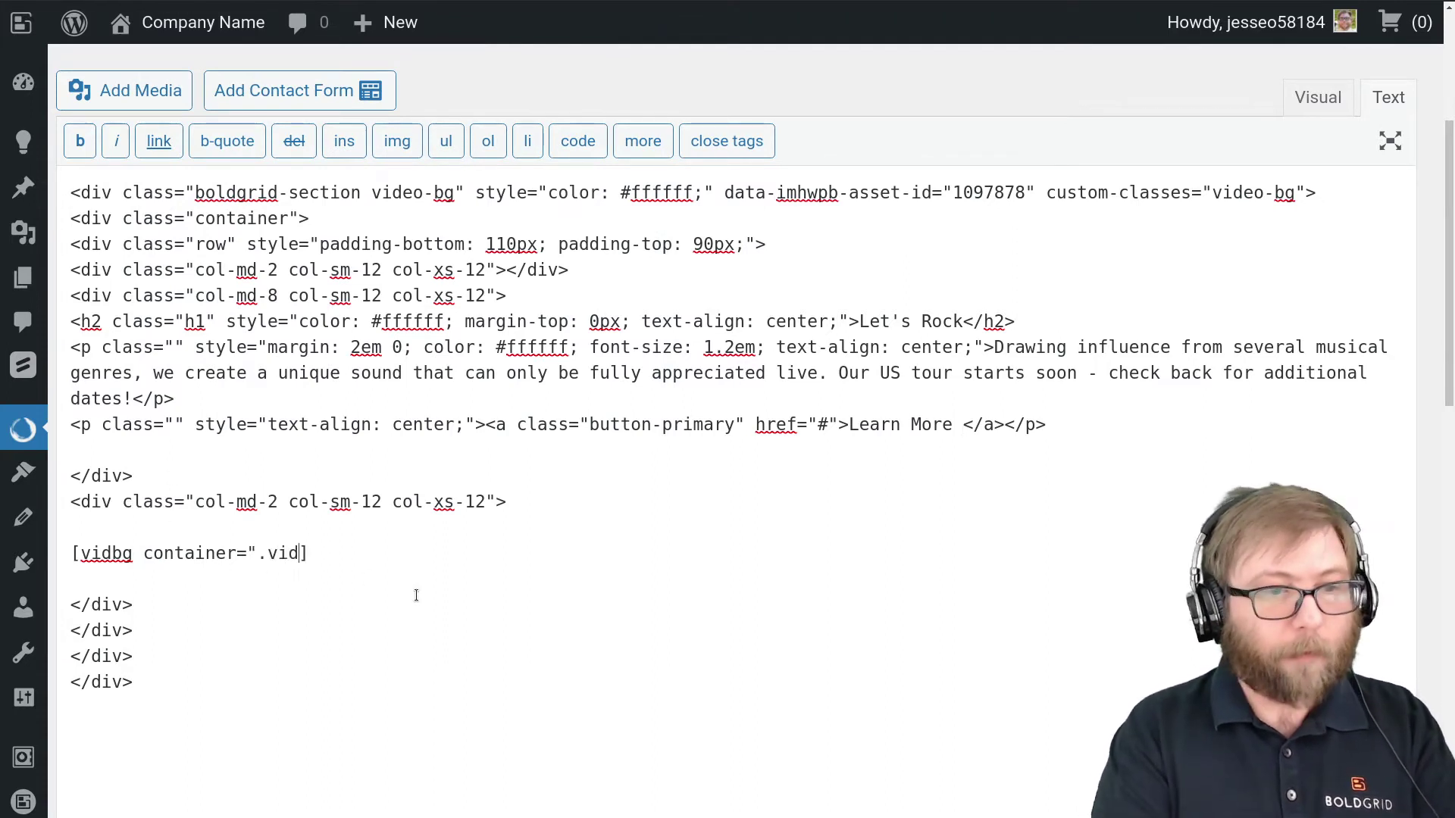
type("g")
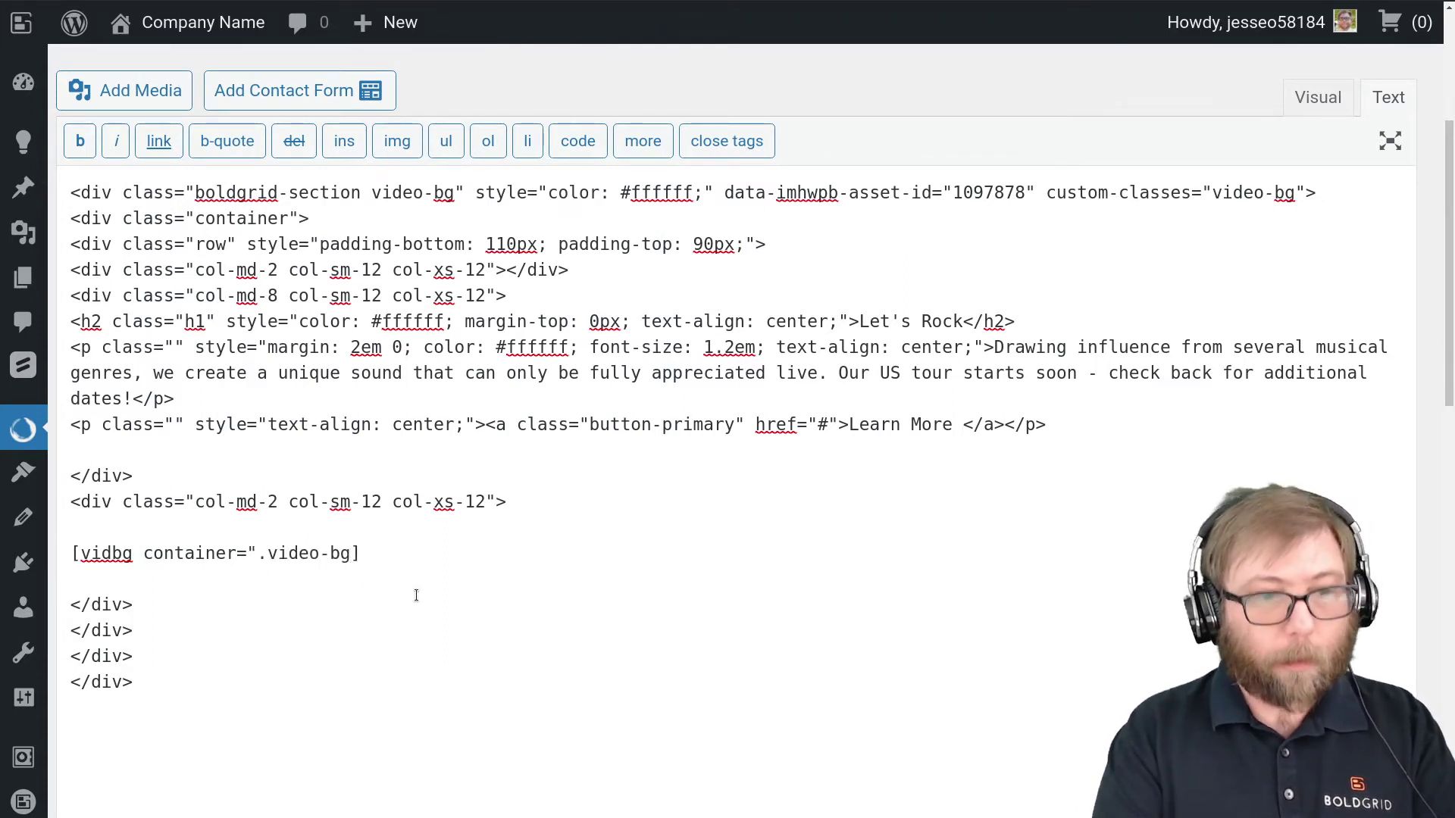
type("\"")
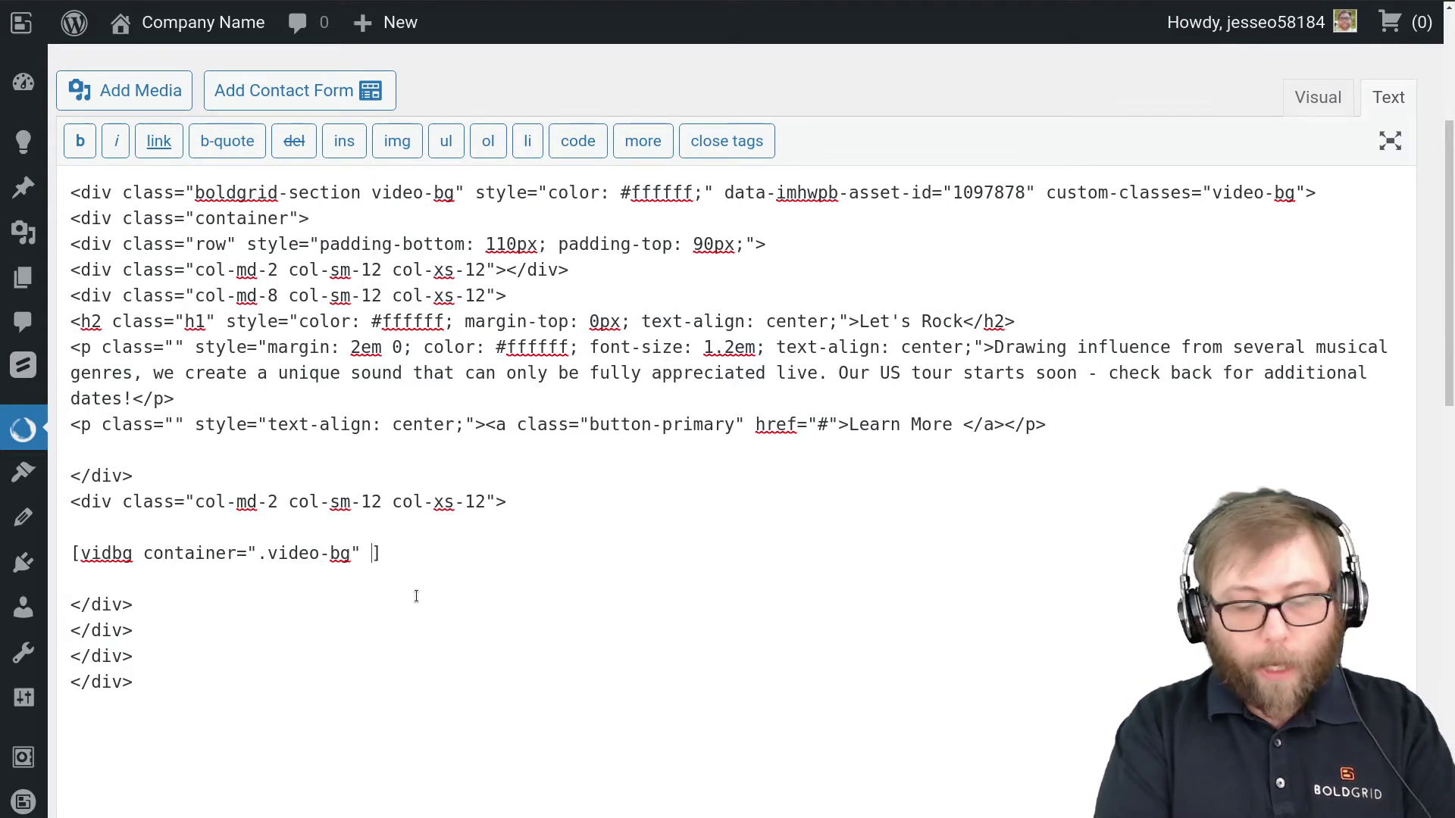
type("mp4=")
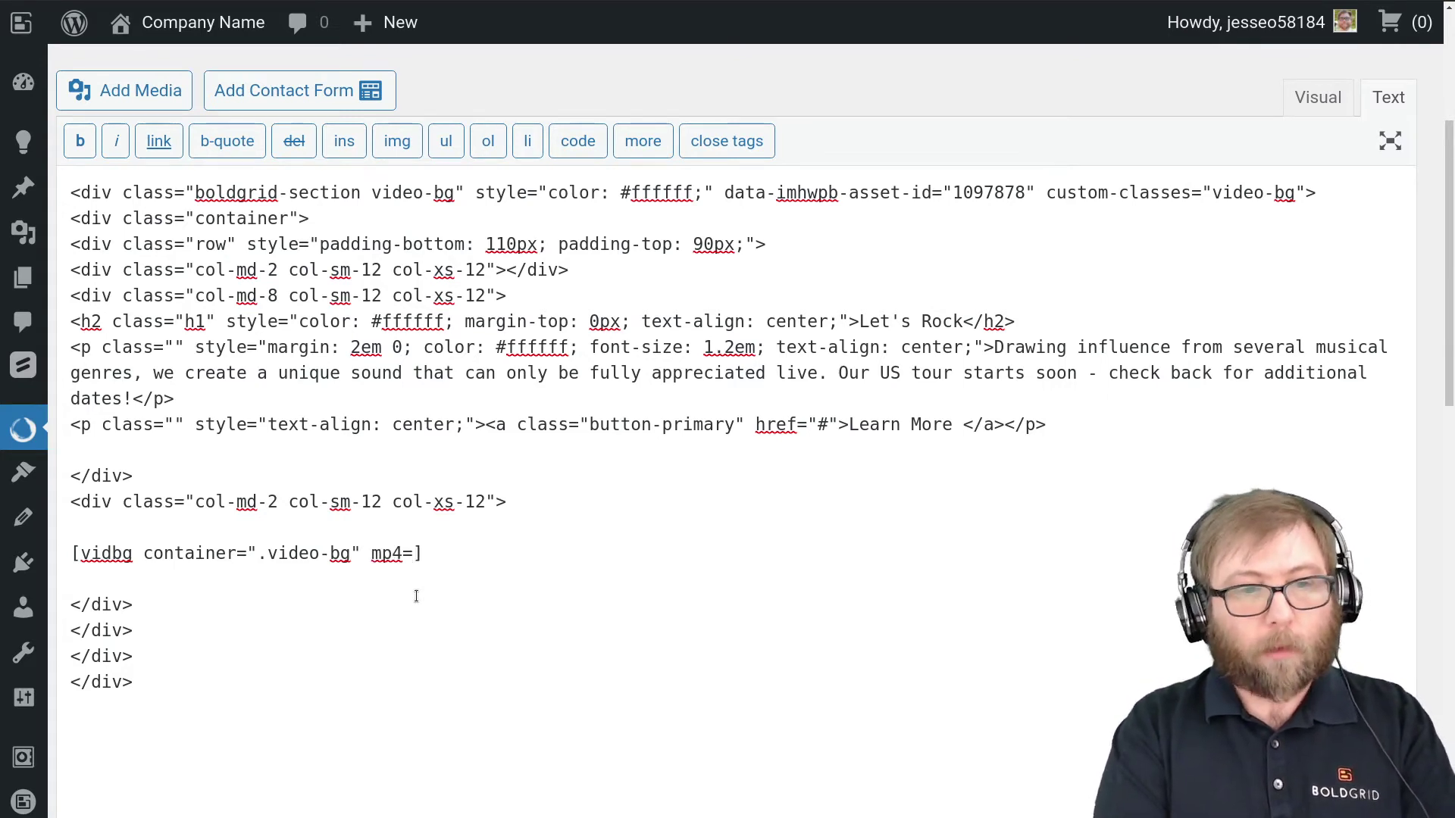
key("shift+Left")
key("shift+Left")
key("shift+Left")
key("shift+Left")
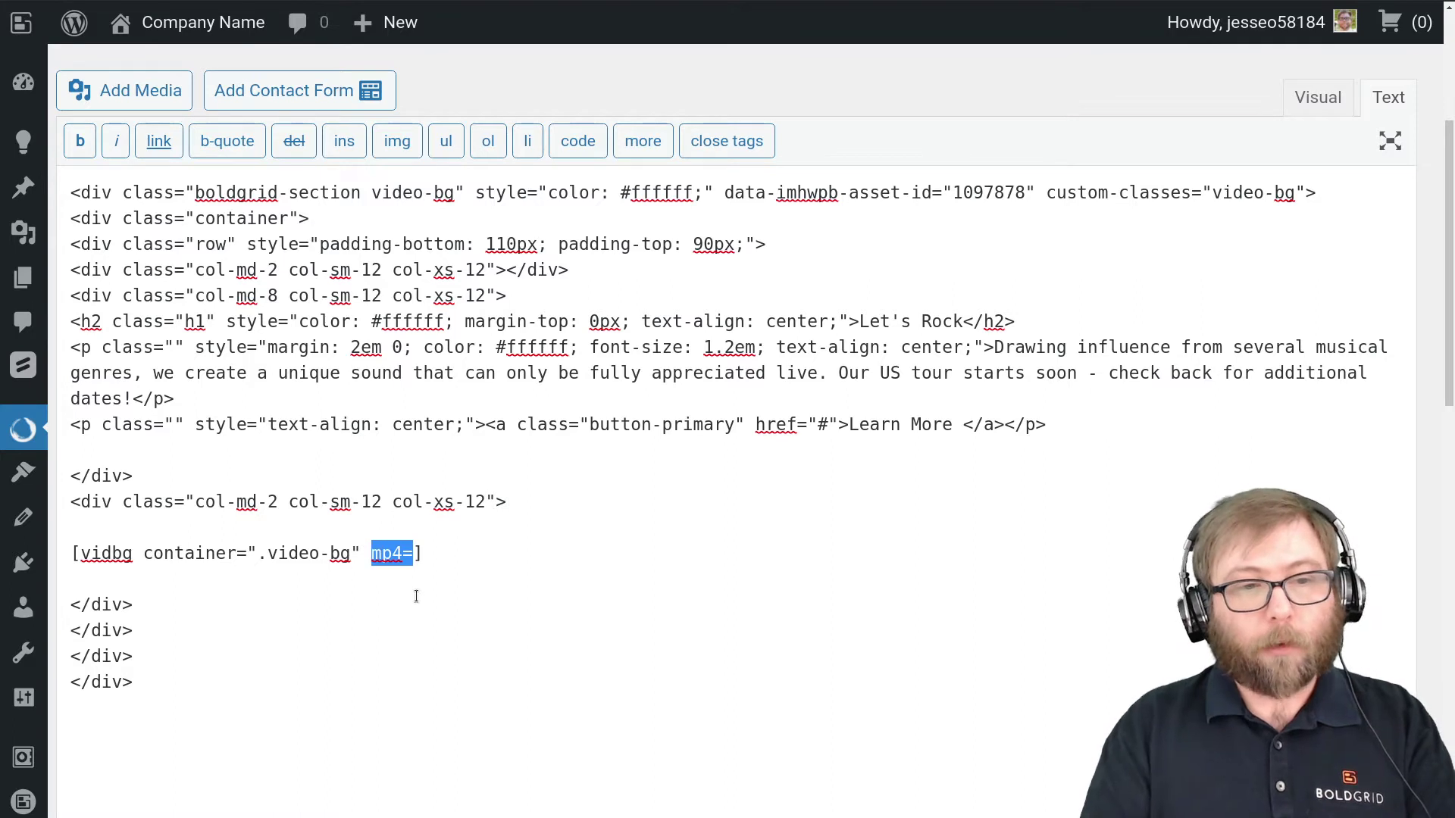
type("webm")
type("=\"")
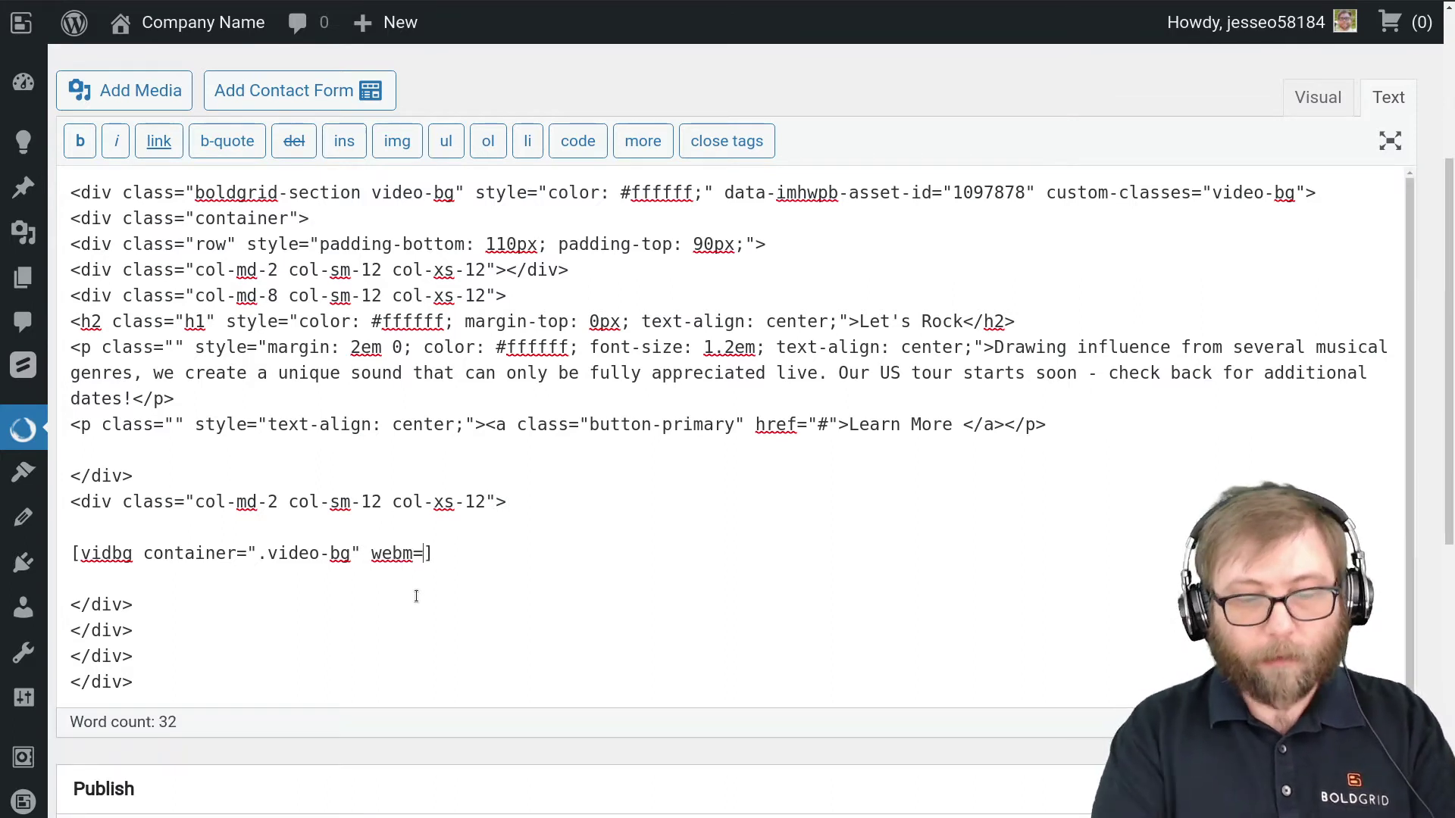
key("BackSpace")
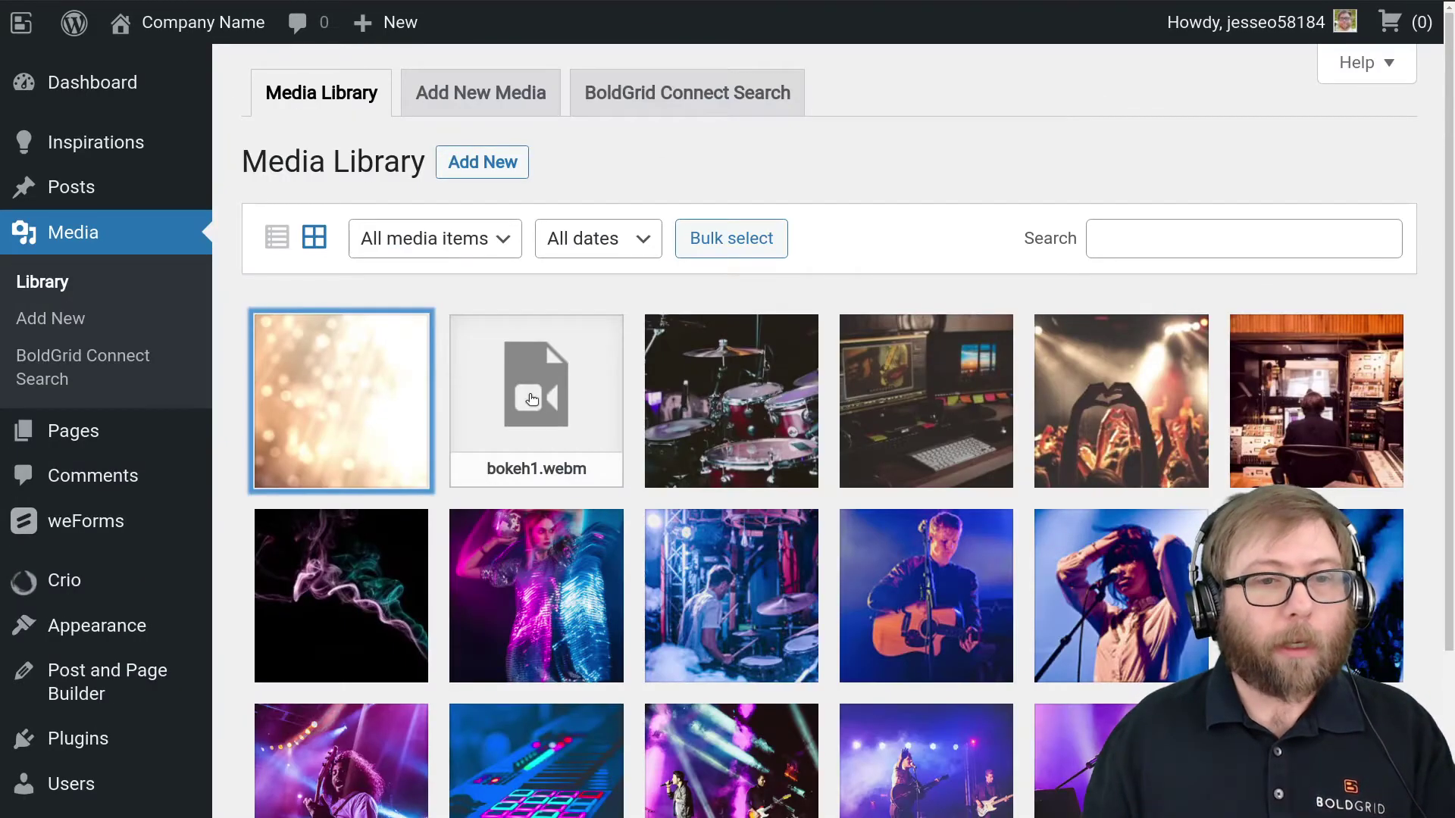
Paste the bokeh1.webm URL from the Media Library into the webm attribute
left_click(531, 399)
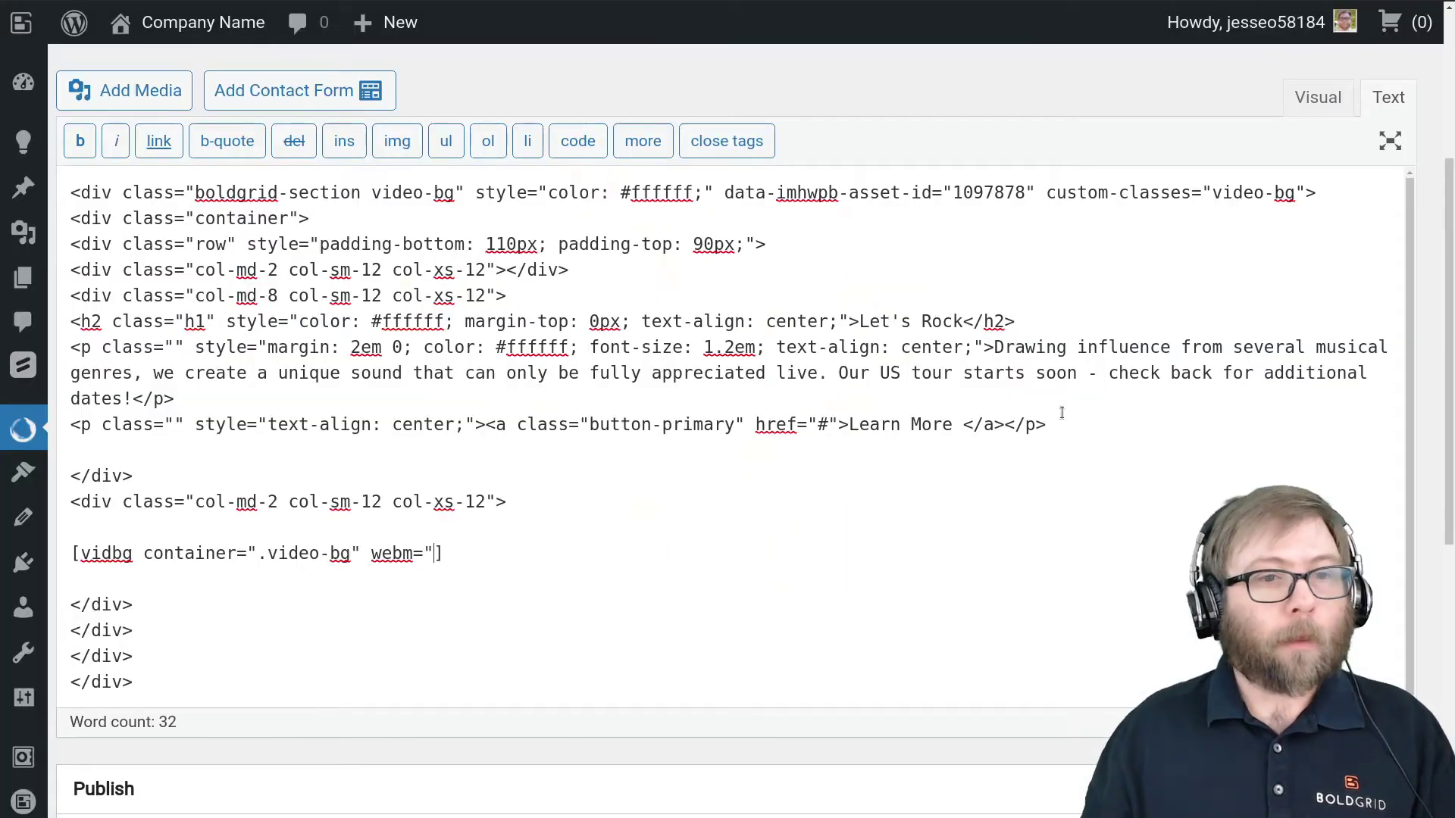
key("ctrl+v")
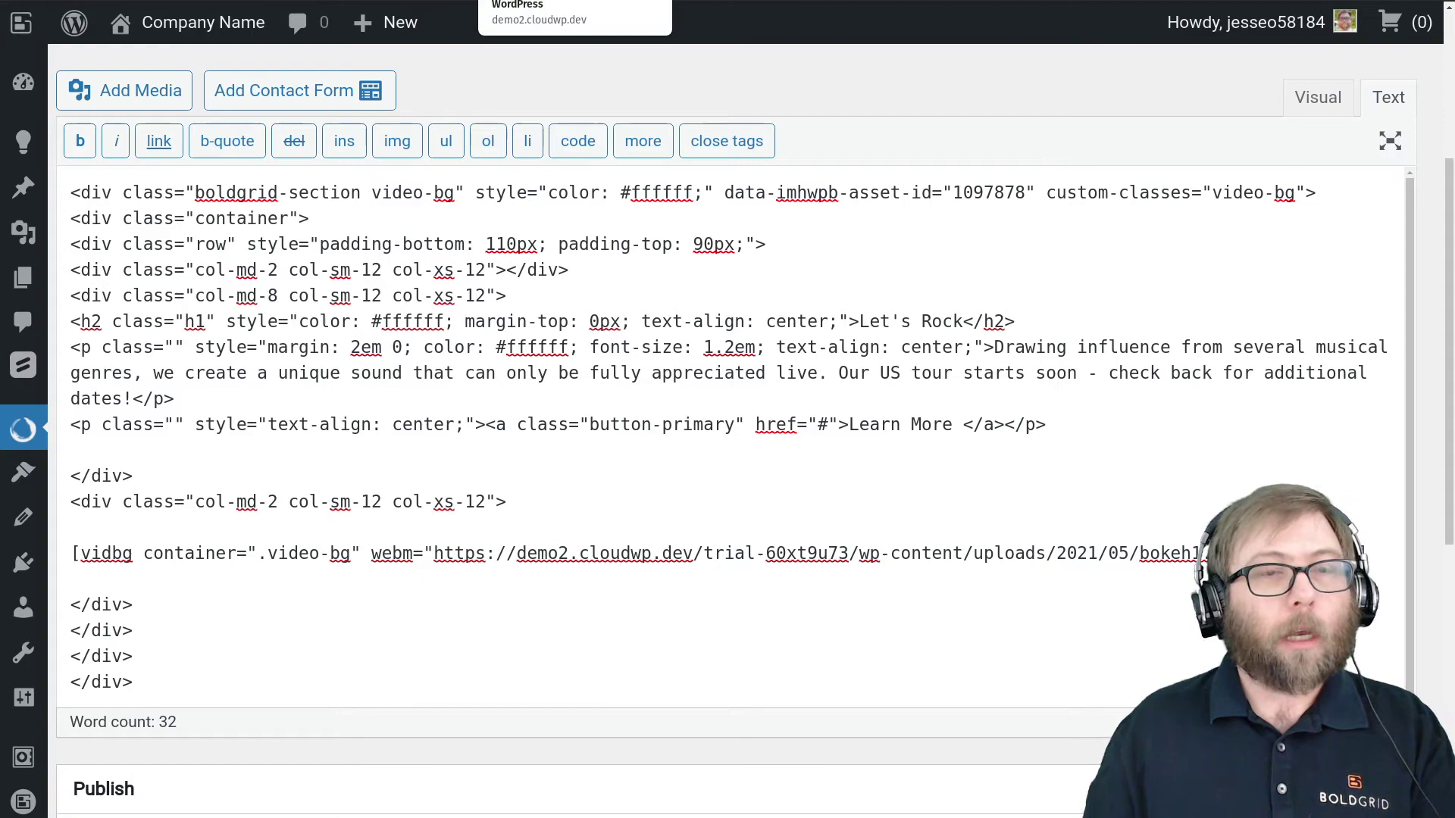
left_click(561, 2)
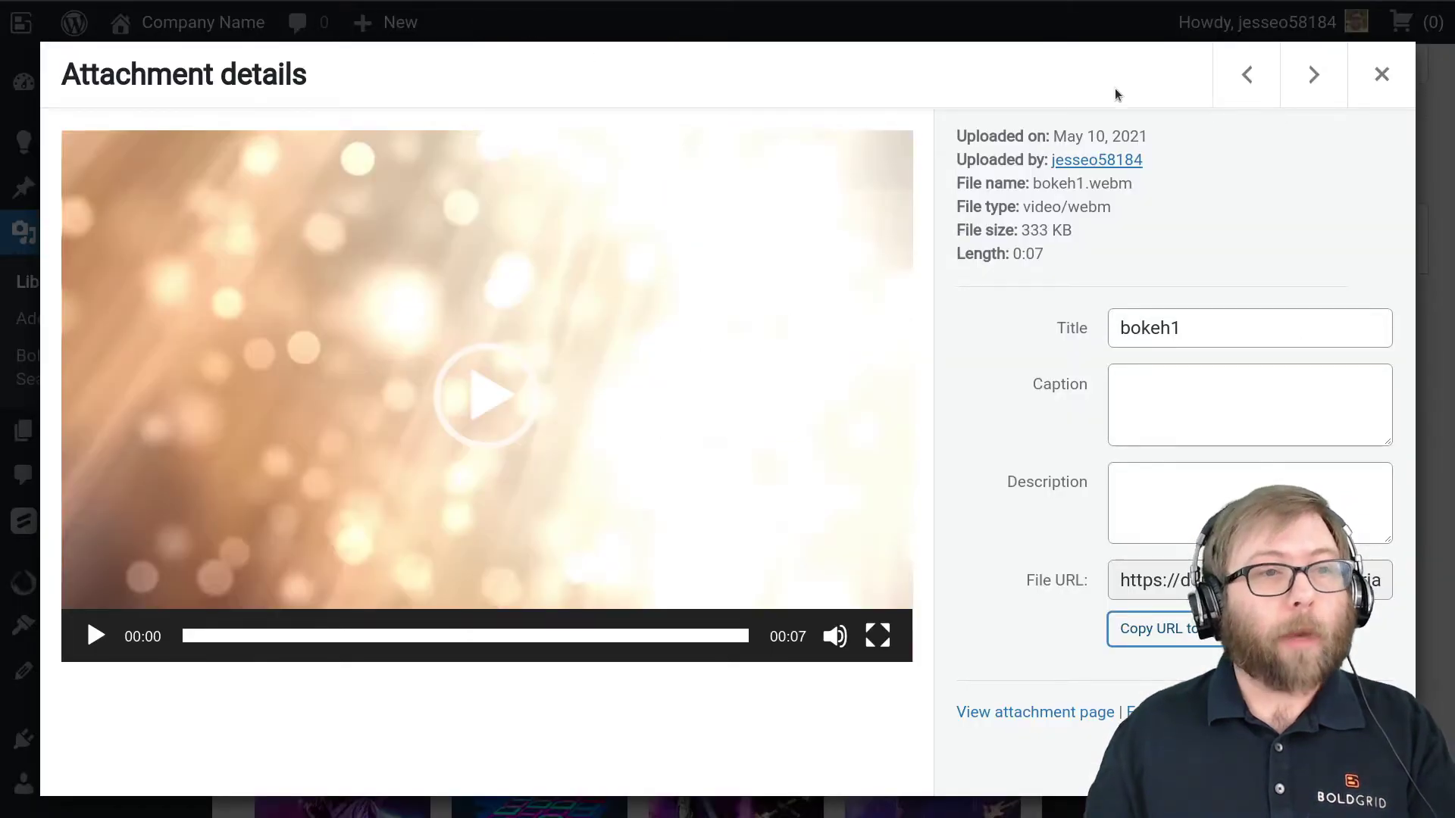
left_click(1382, 73)
Add the bokeh1-poster.png URL as the poster and type the overlay attribute
left_click(390, 415)
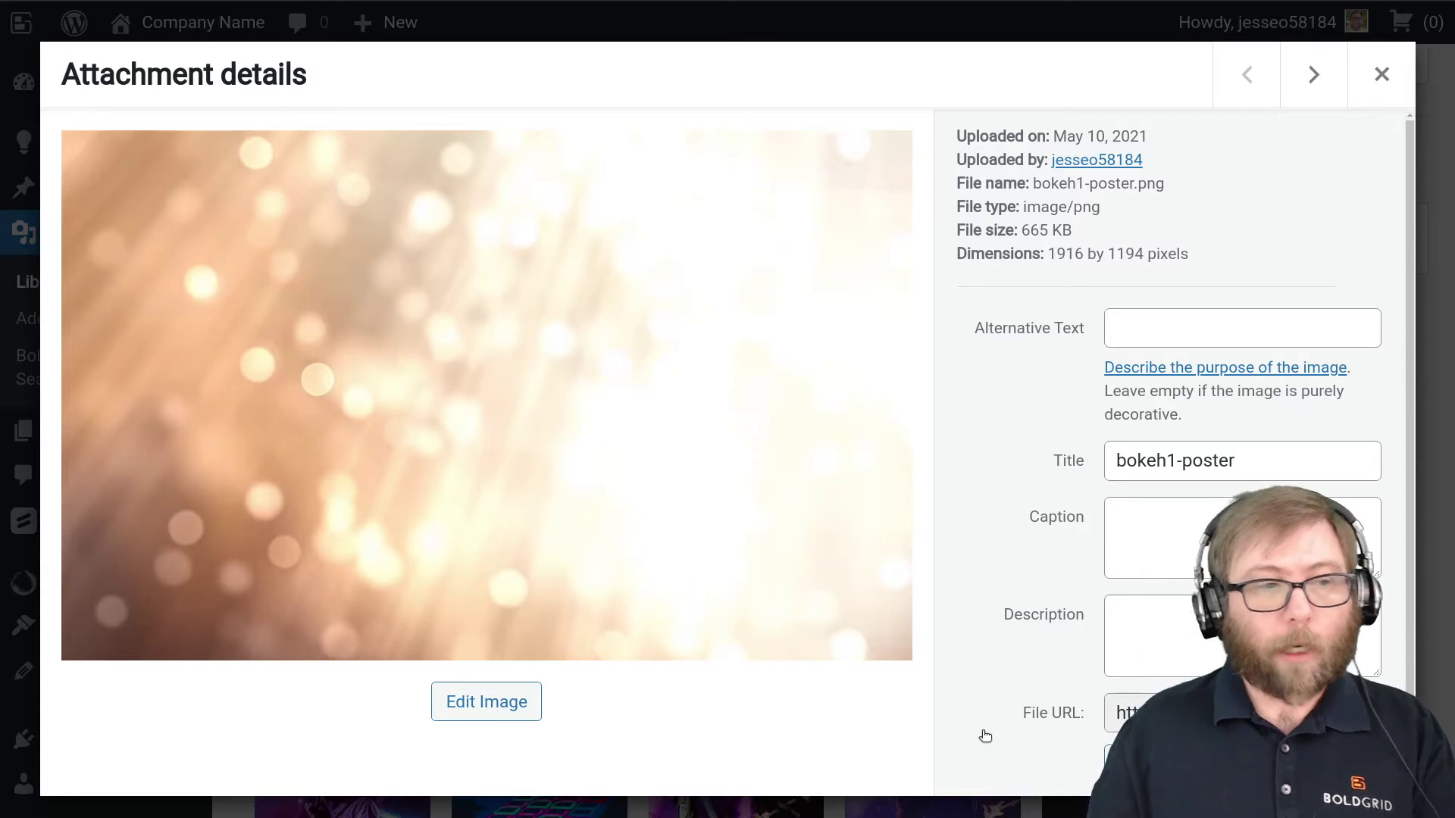
left_click(1179, 766)
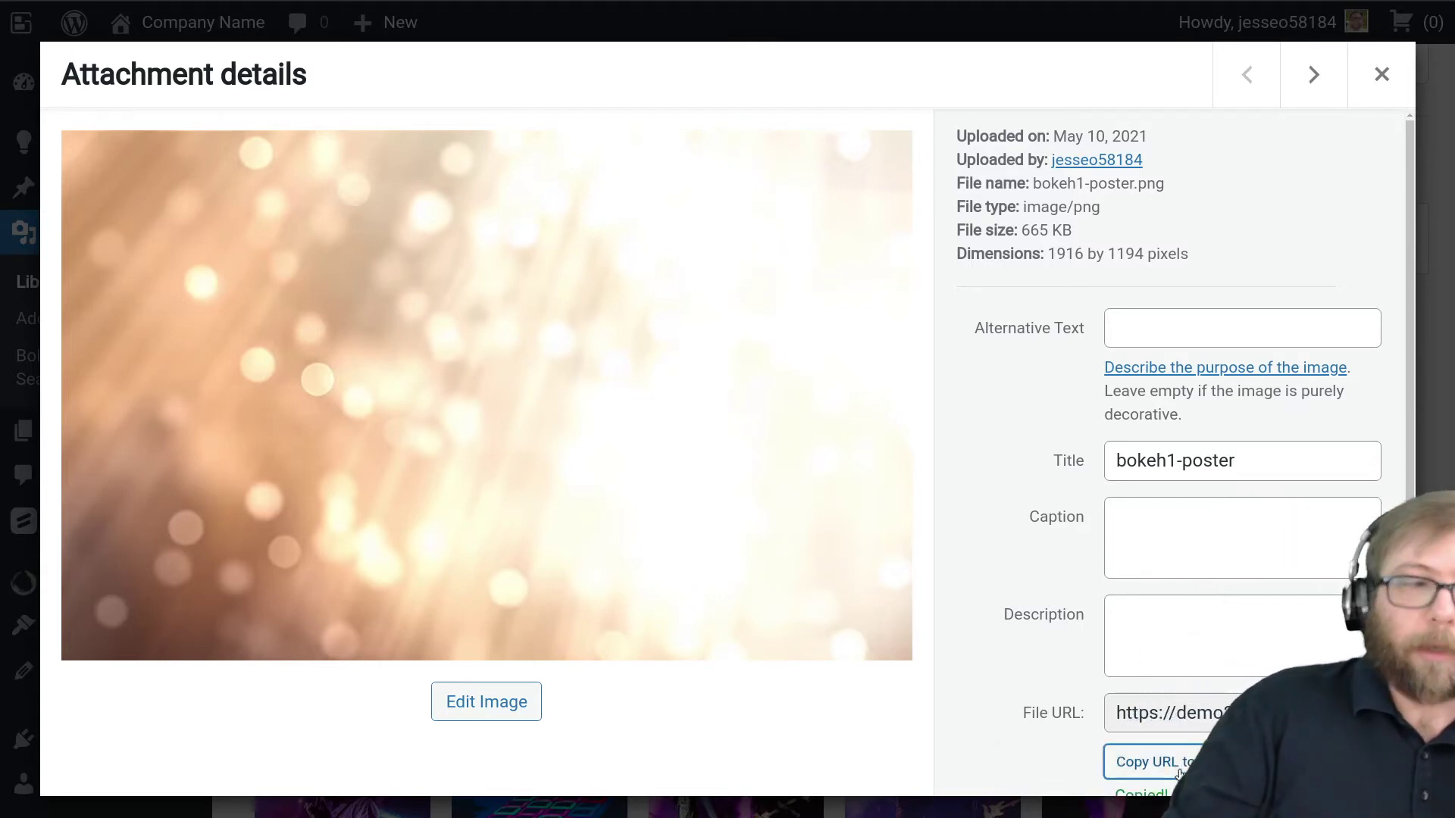
left_click(1381, 75)
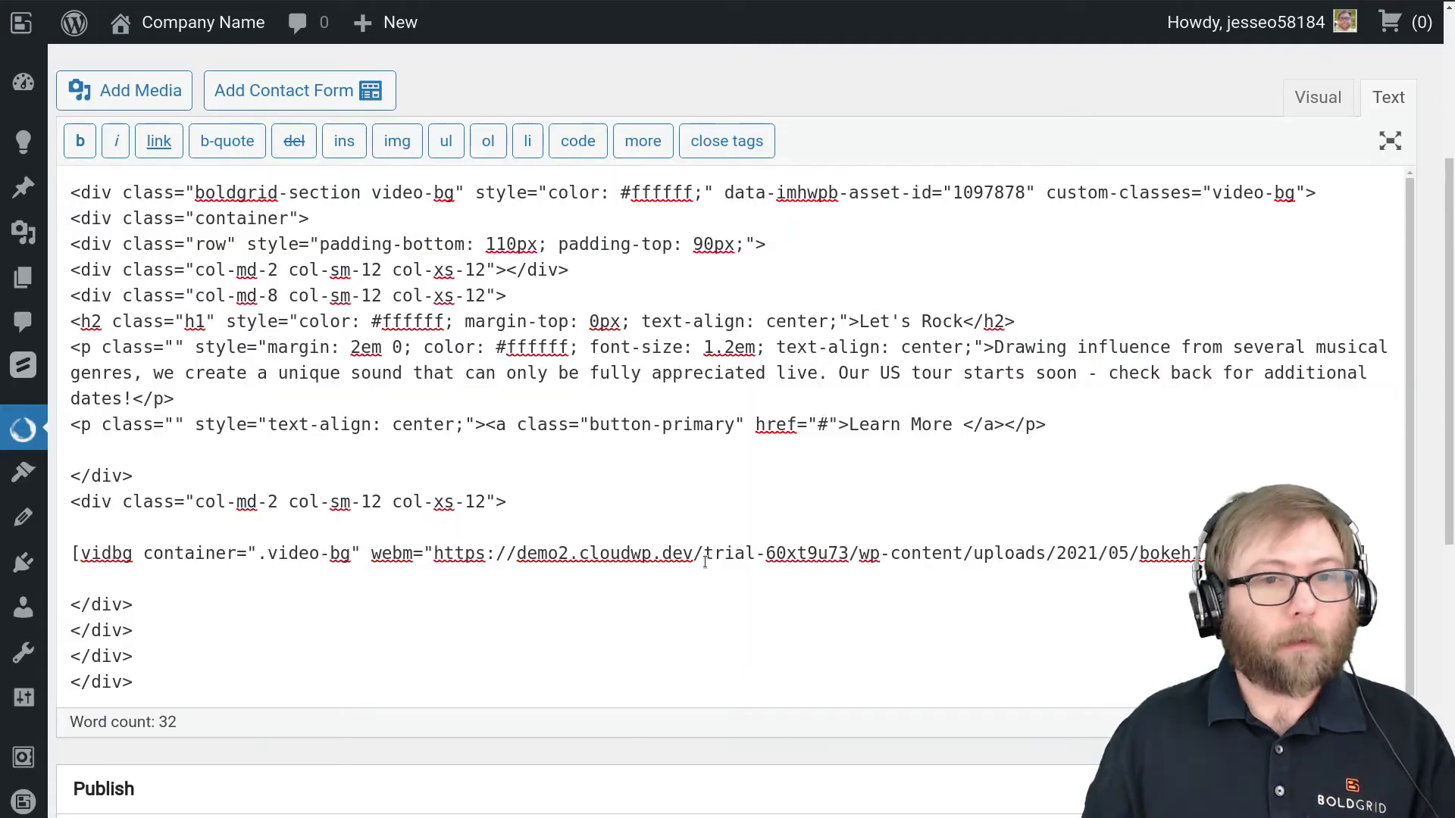
key("ctrl+v")
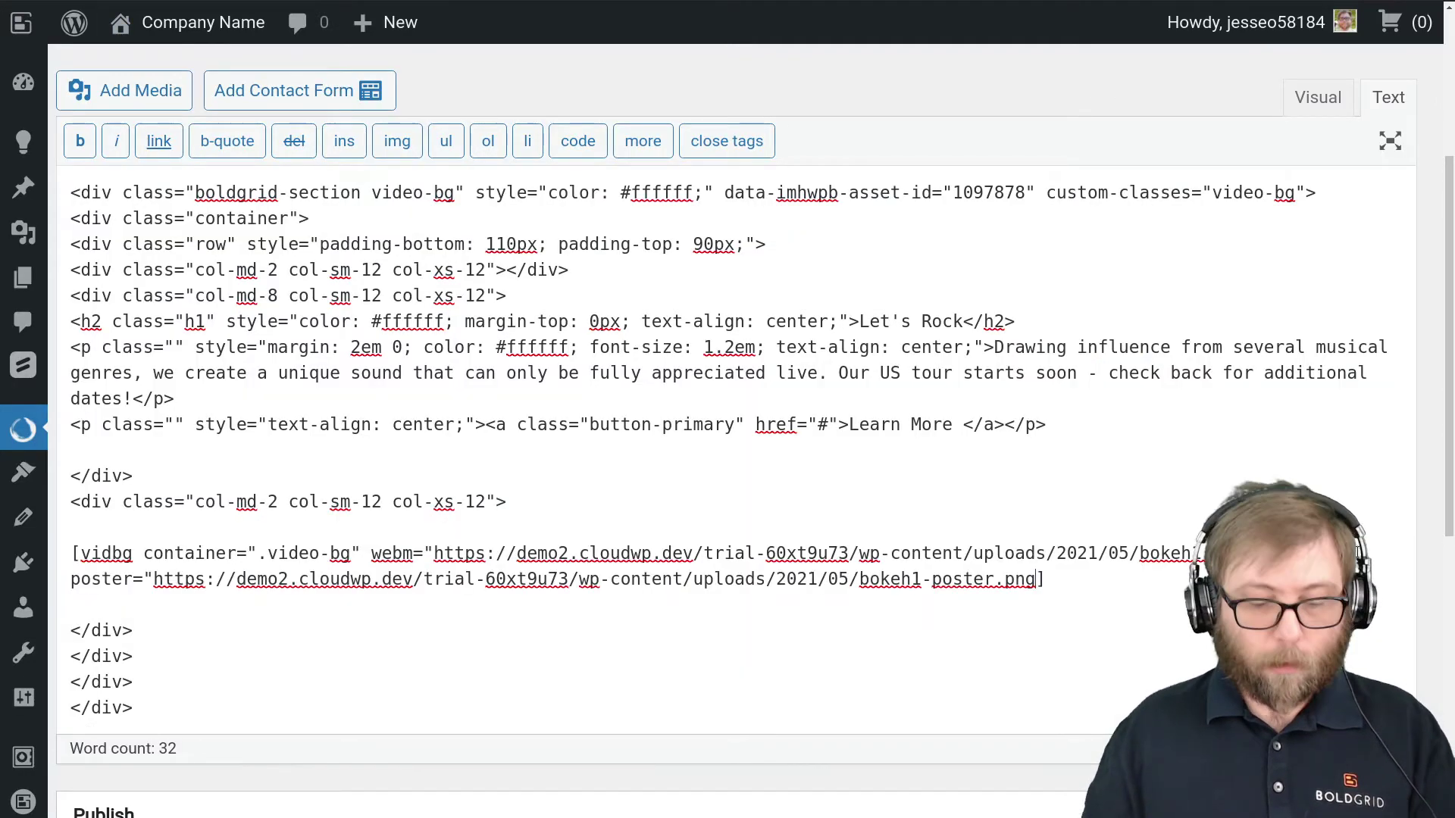
type("overlay=\"tru")
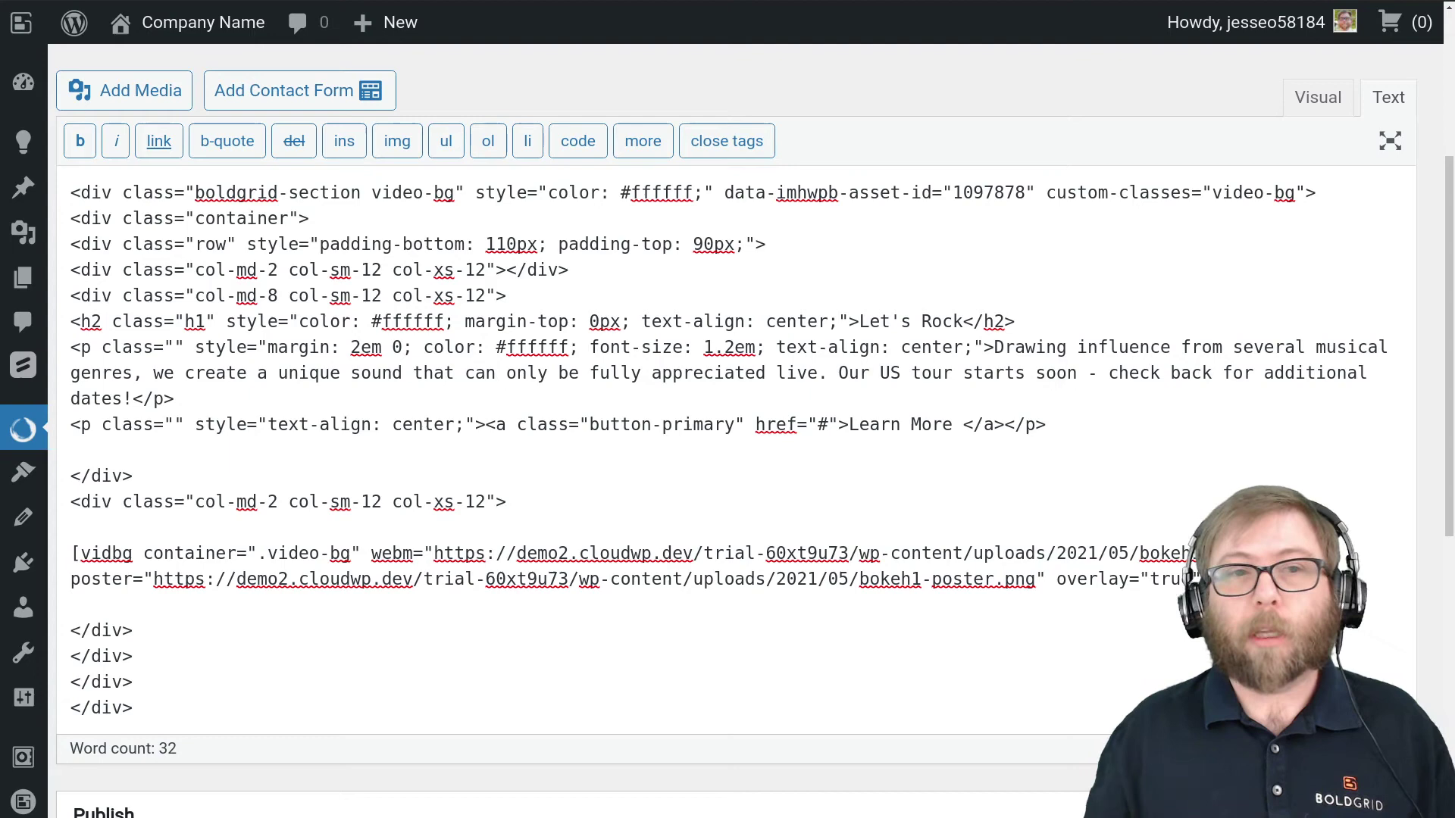
Back in the Visual layout, insert an empty row above the header's LET'S ROCK row
left_click(1305, 100)
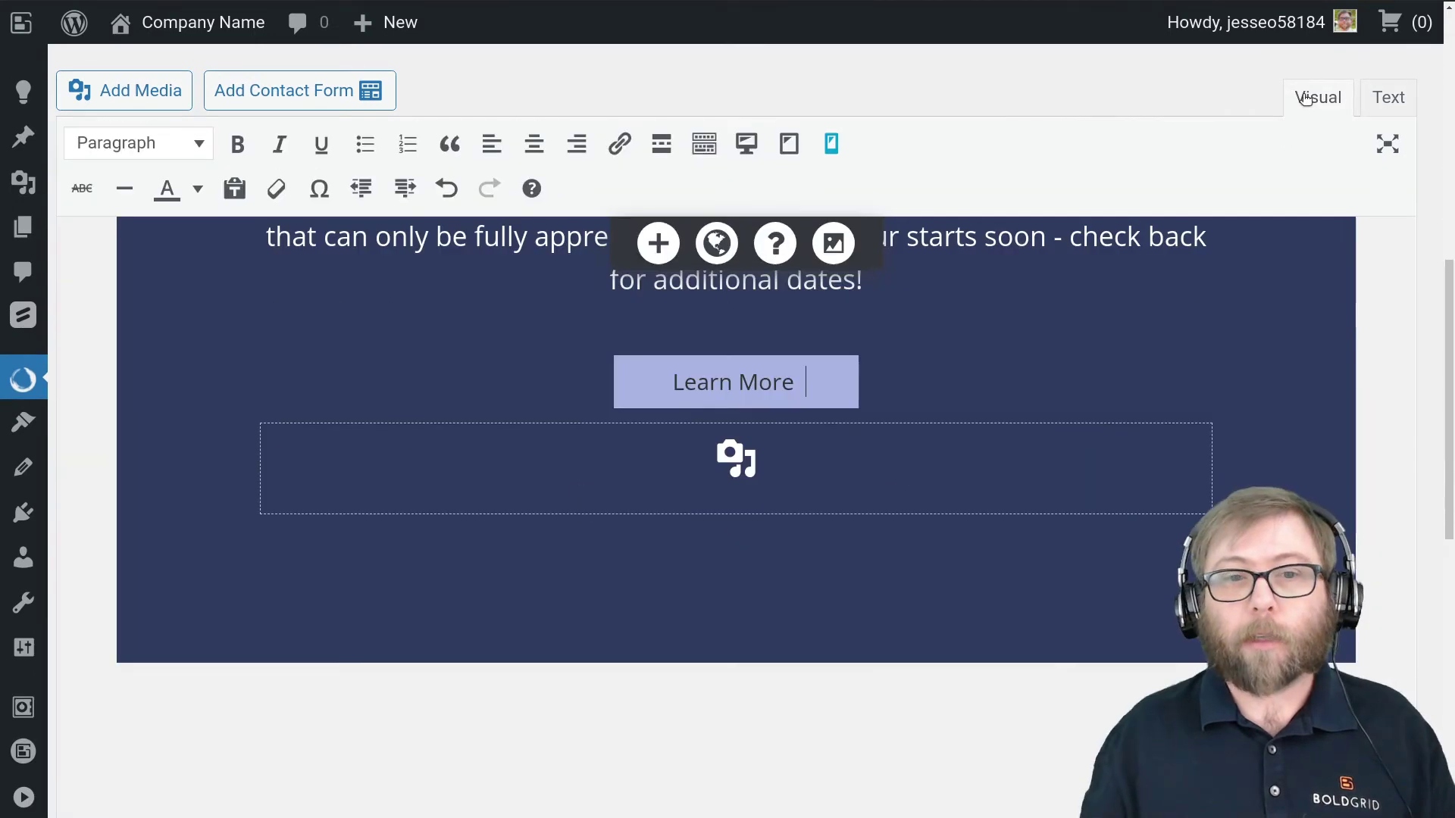
scroll(1139, 407, "up", 2)
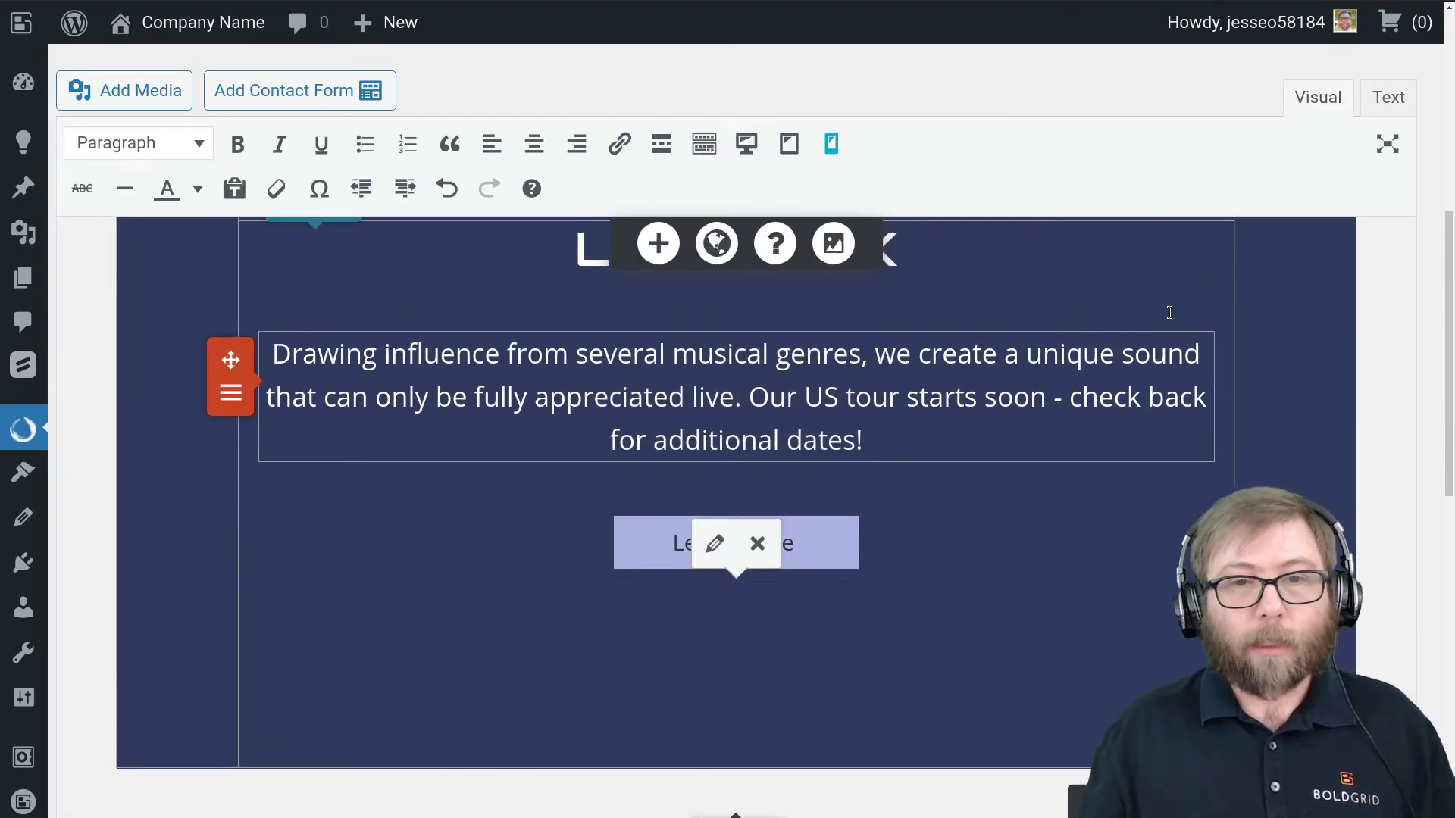
key("ctrl+minus")
key("ctrl+minus")
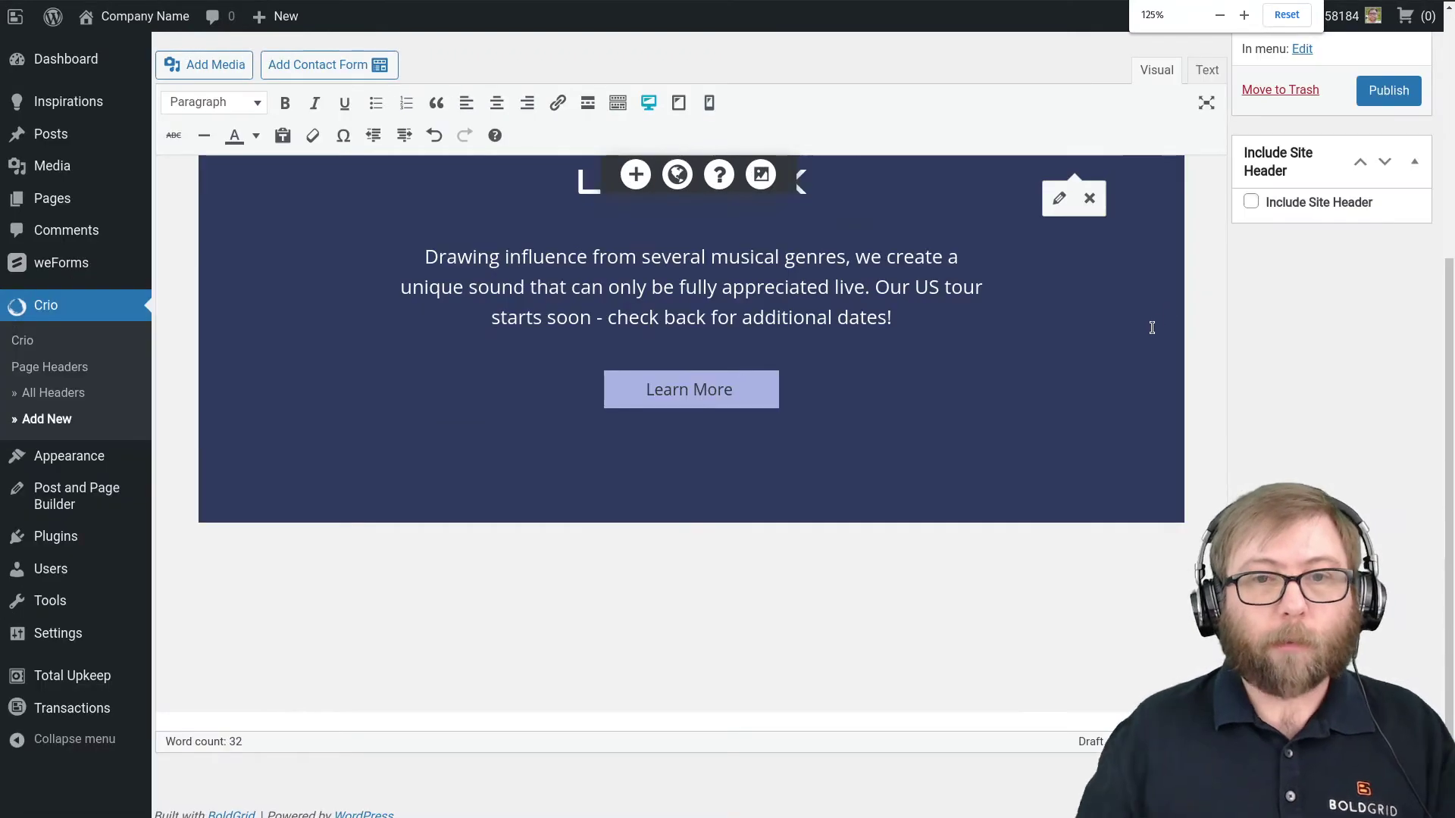
scroll(1149, 329, "up", 2)
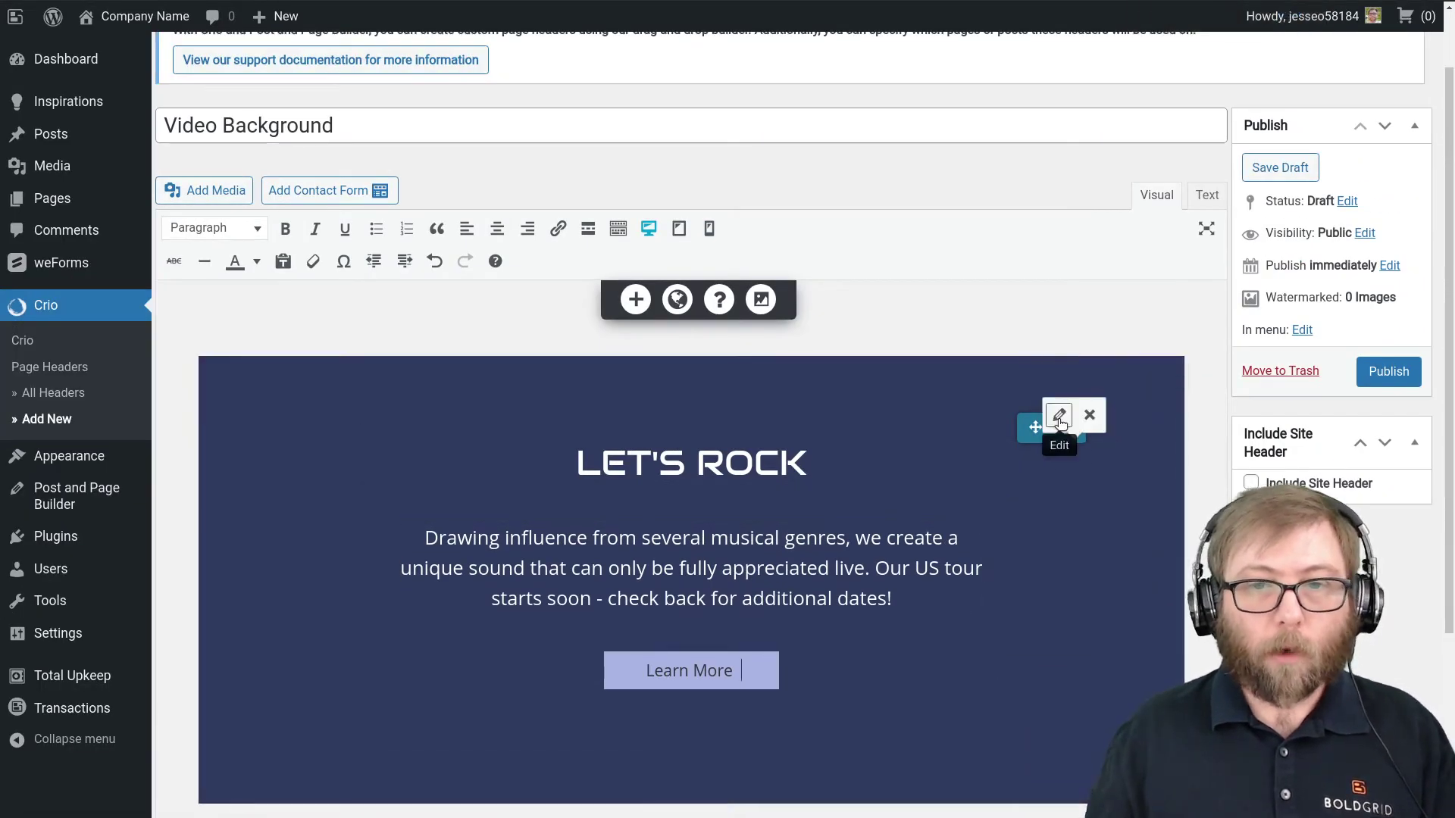
left_click(1061, 461)
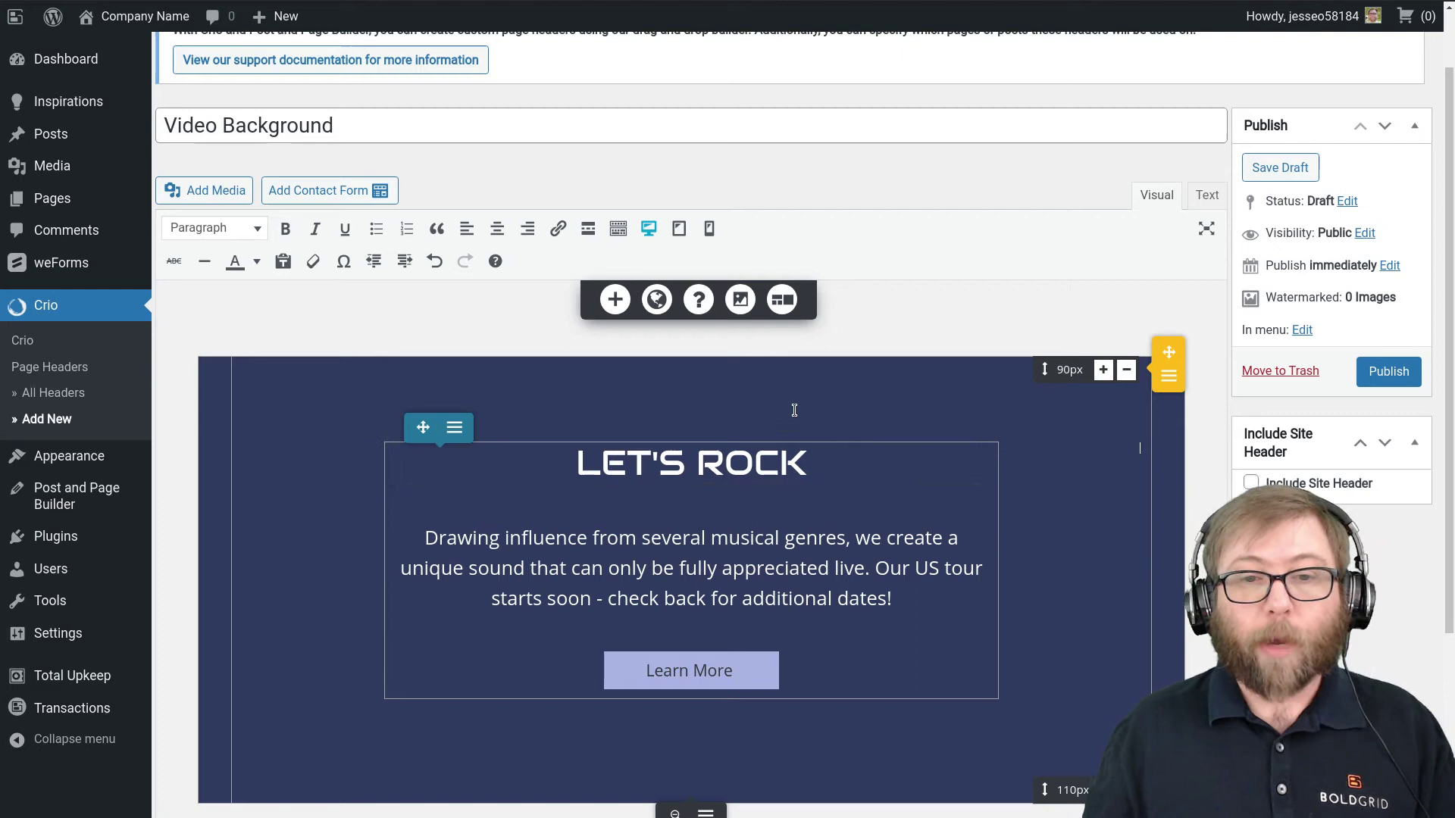
left_click(1168, 378)
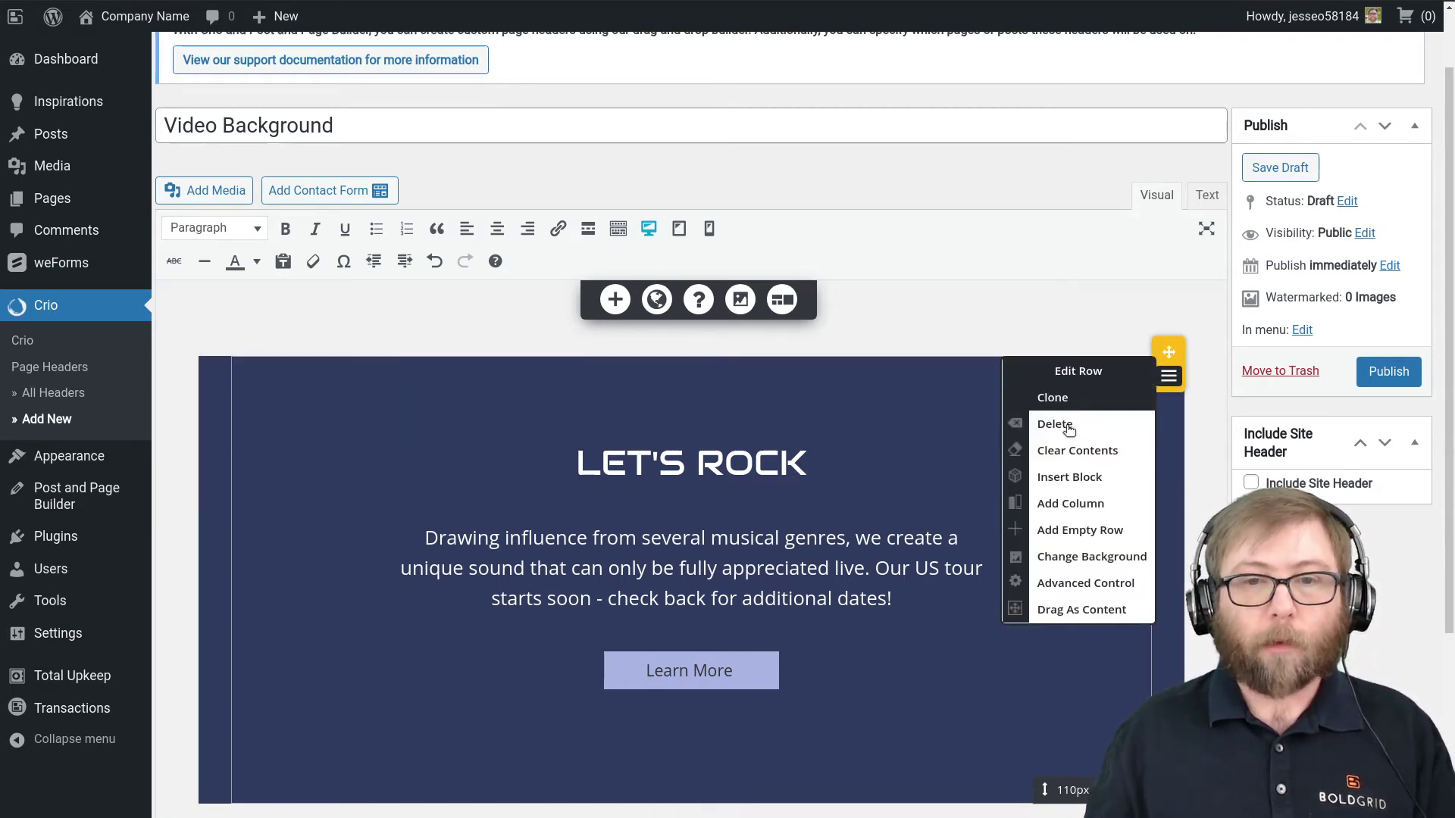
left_click(1089, 530)
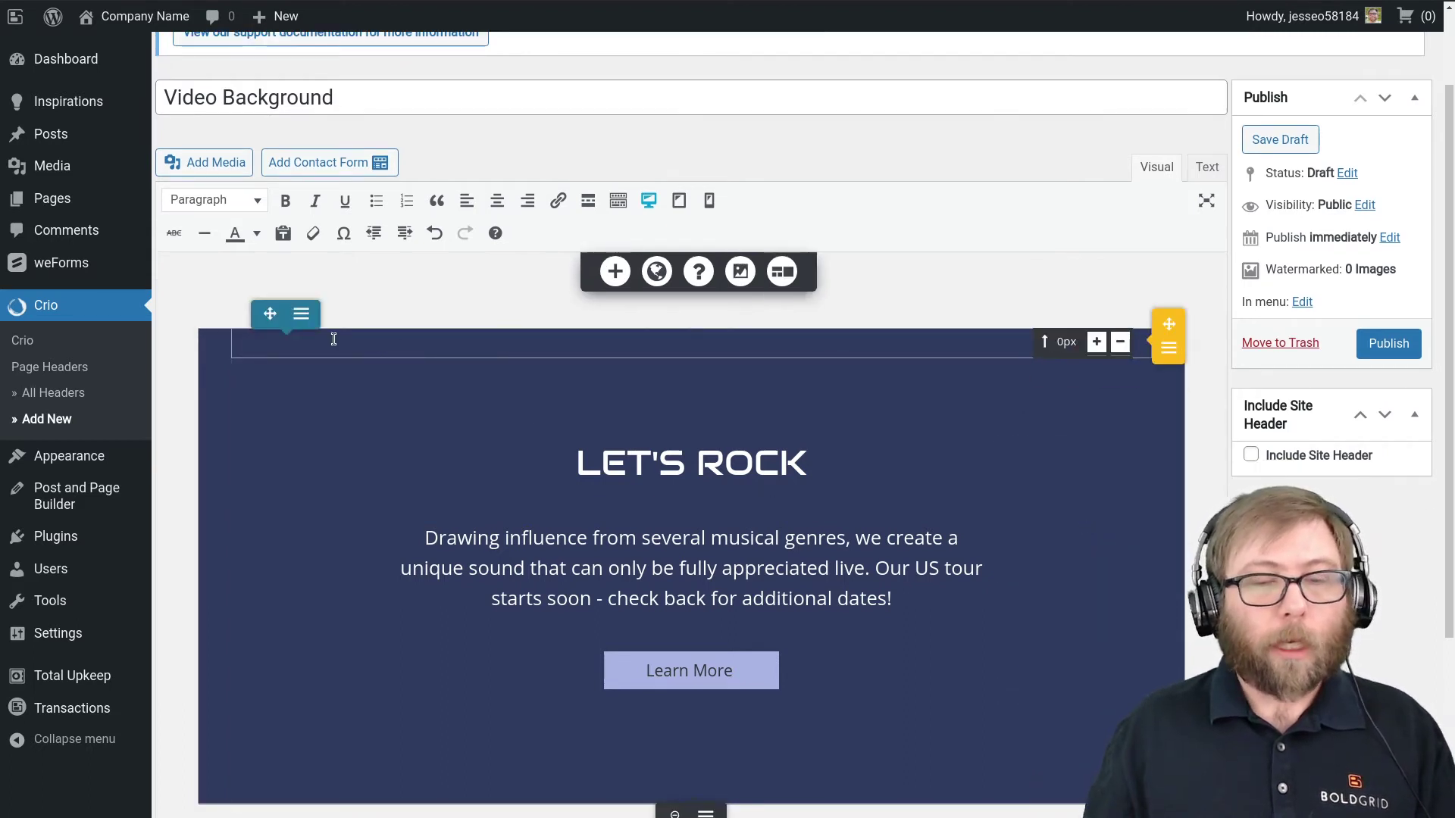
Place a Site Title block (COMPANY NAME) into the header's new empty top row
left_click(300, 314)
left_click(322, 388)
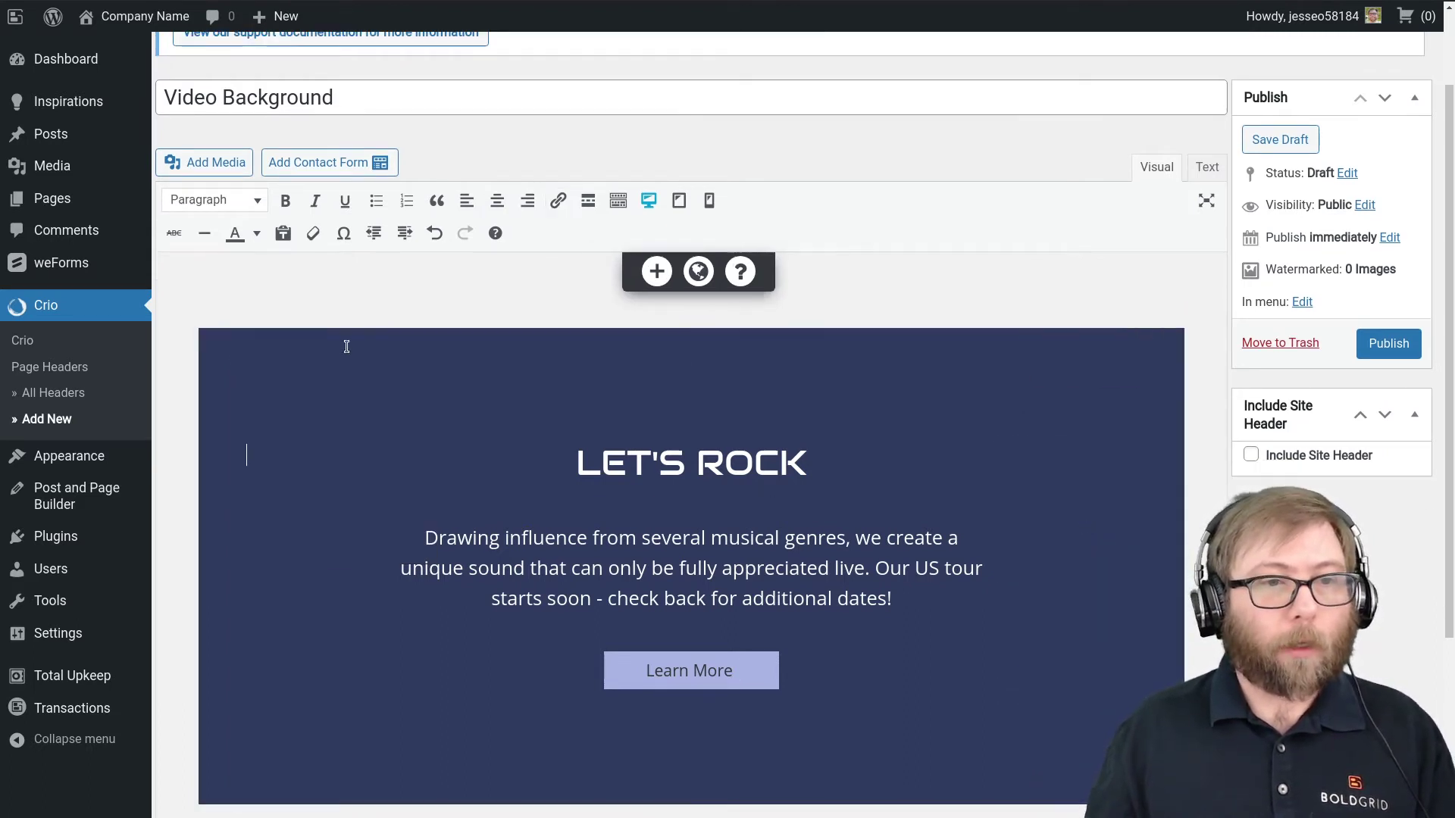
left_click(346, 346)
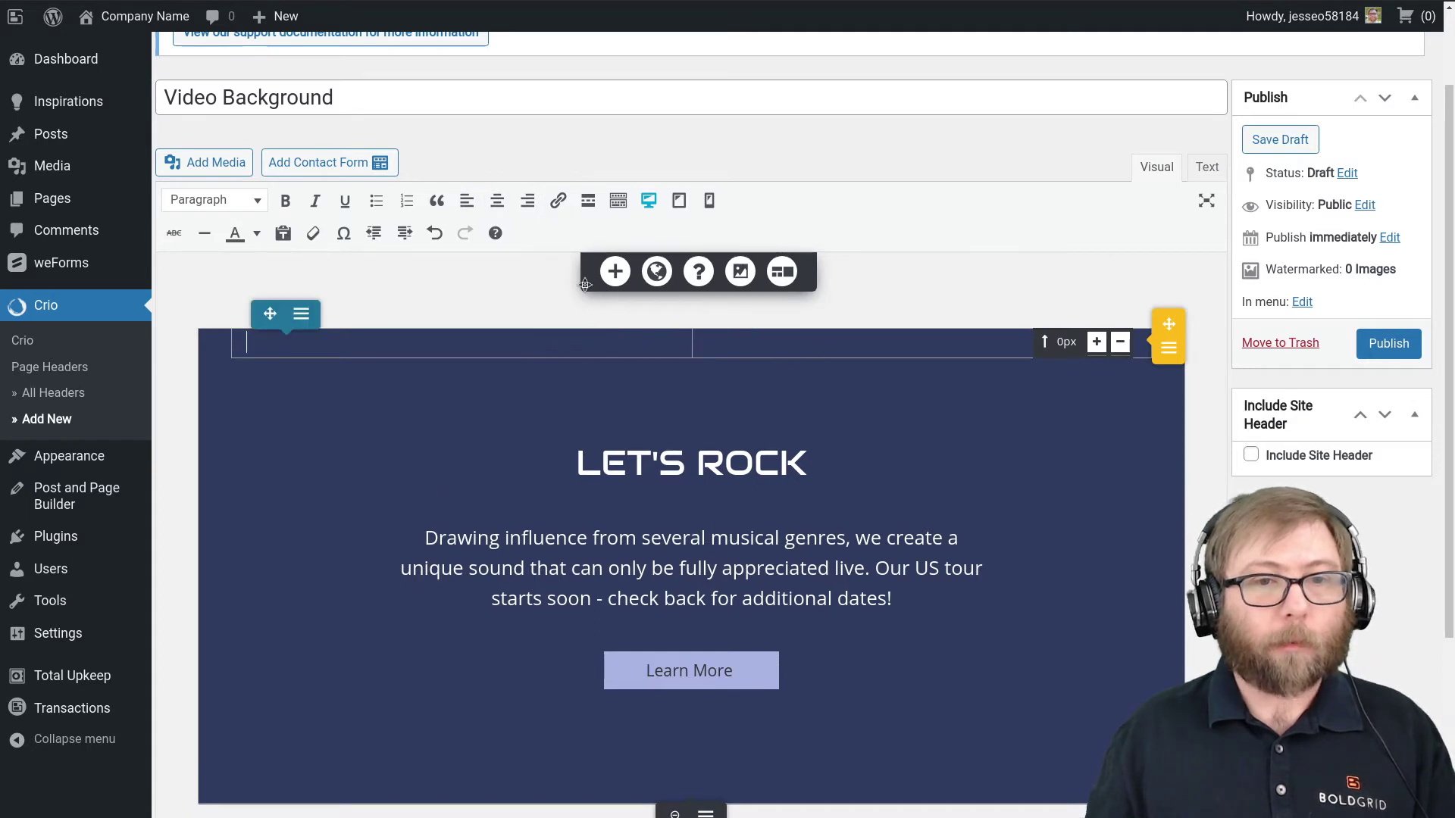
left_click(615, 272)
left_click_drag(1152, 227, 800, 334)
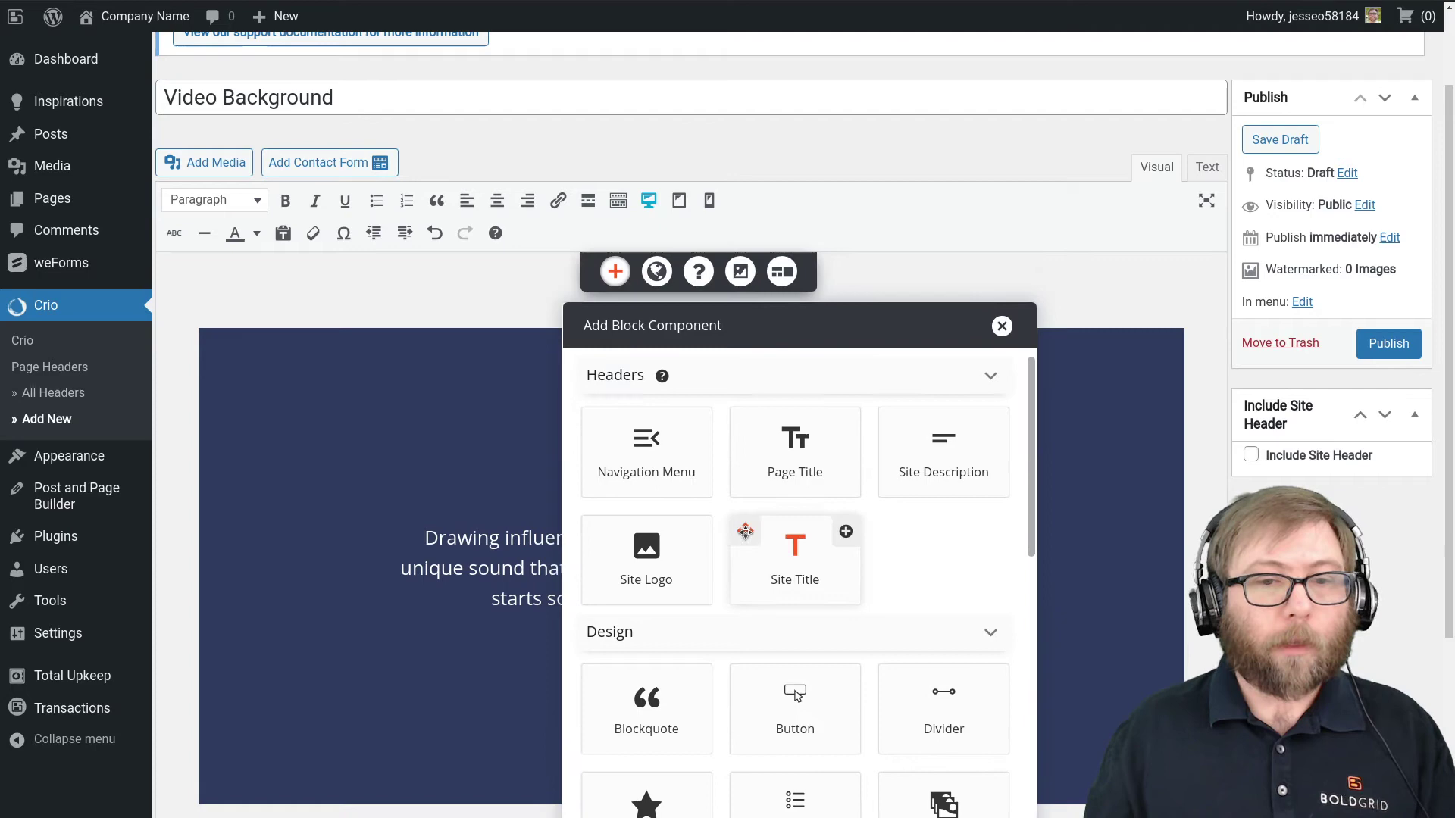
left_click_drag(745, 531, 444, 360)
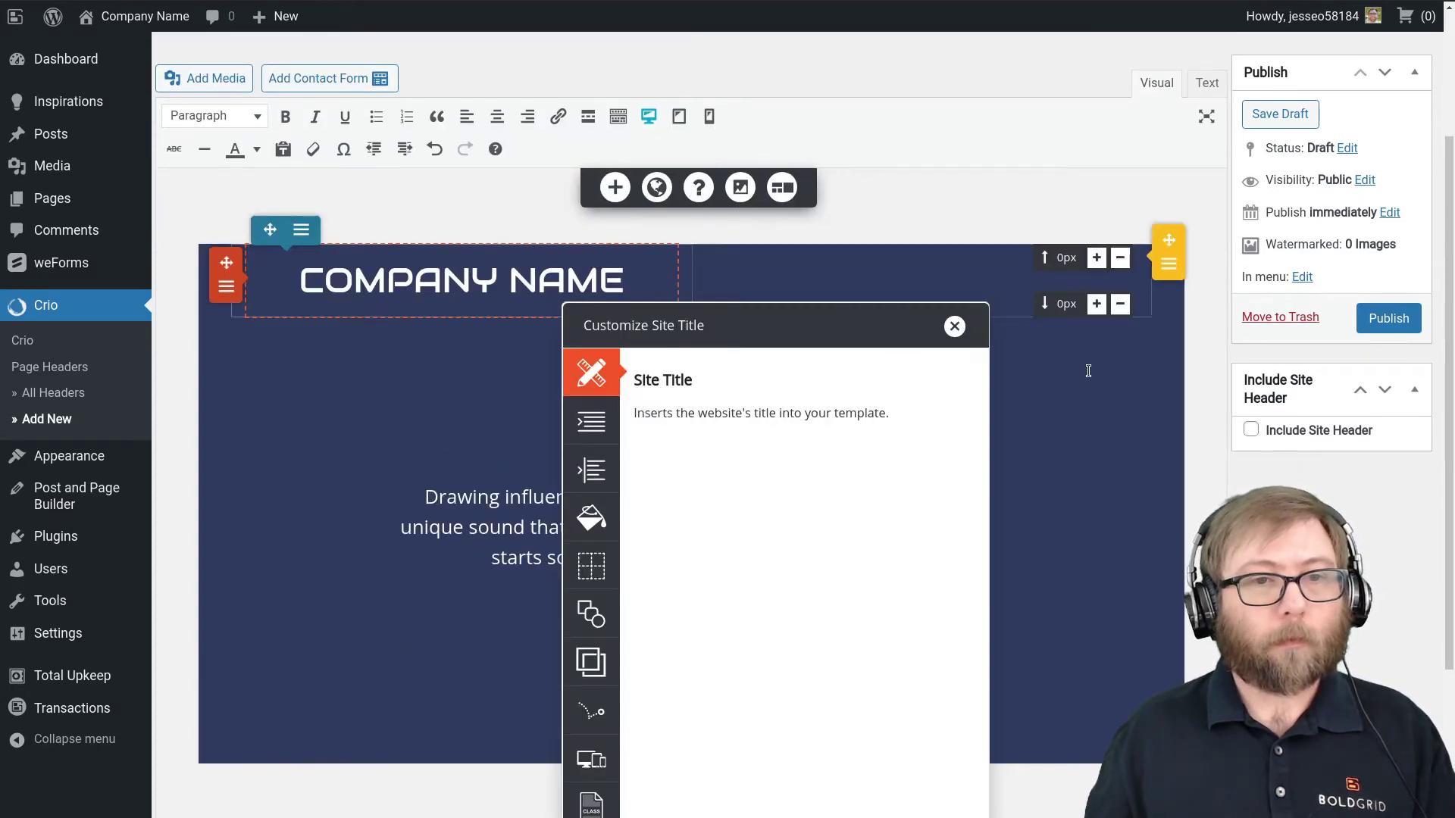
Drag a Navigation Menu component into the top row beside the site title
left_click(954, 326)
left_click(615, 187)
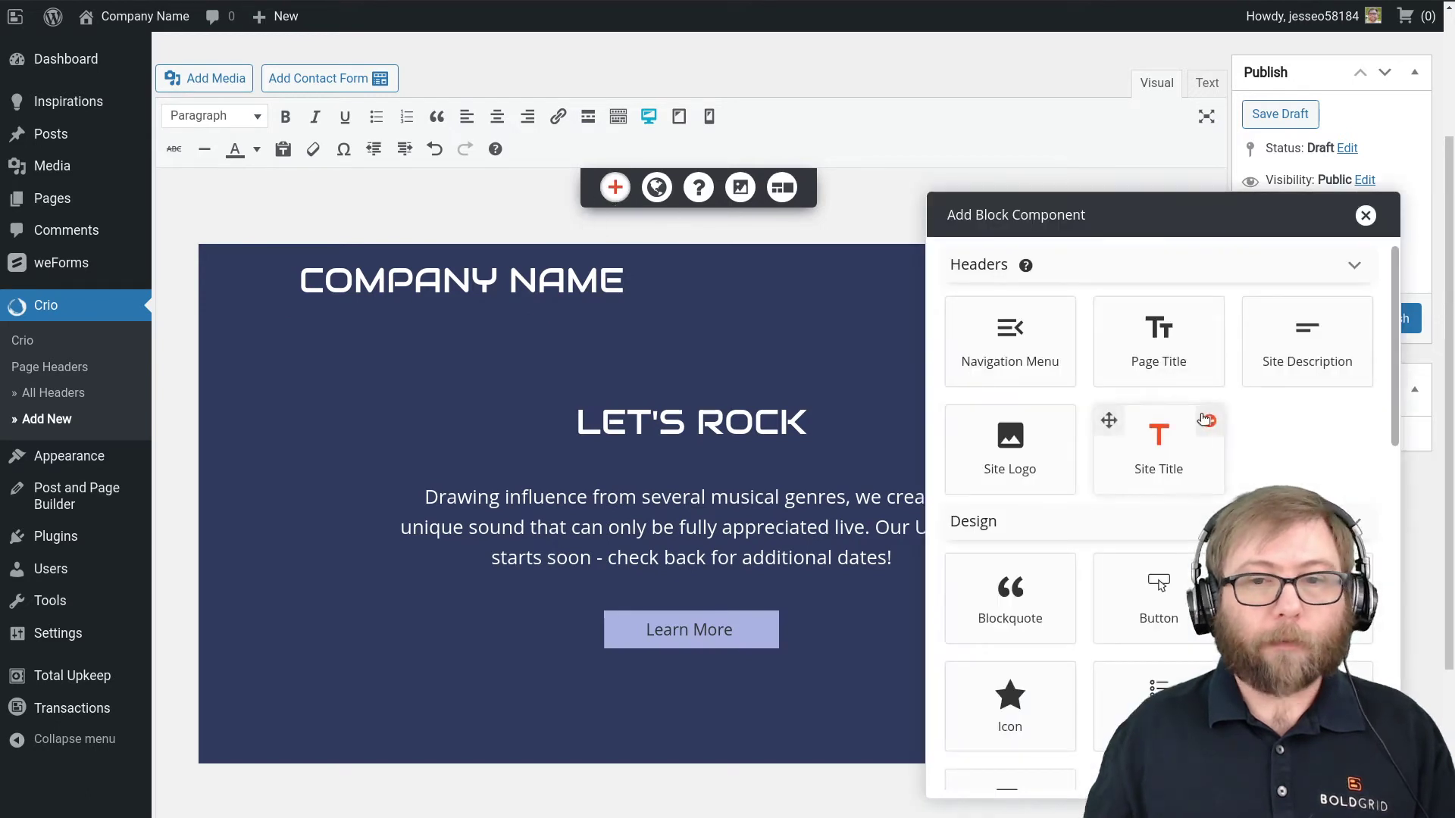
left_click_drag(983, 315, 952, 283)
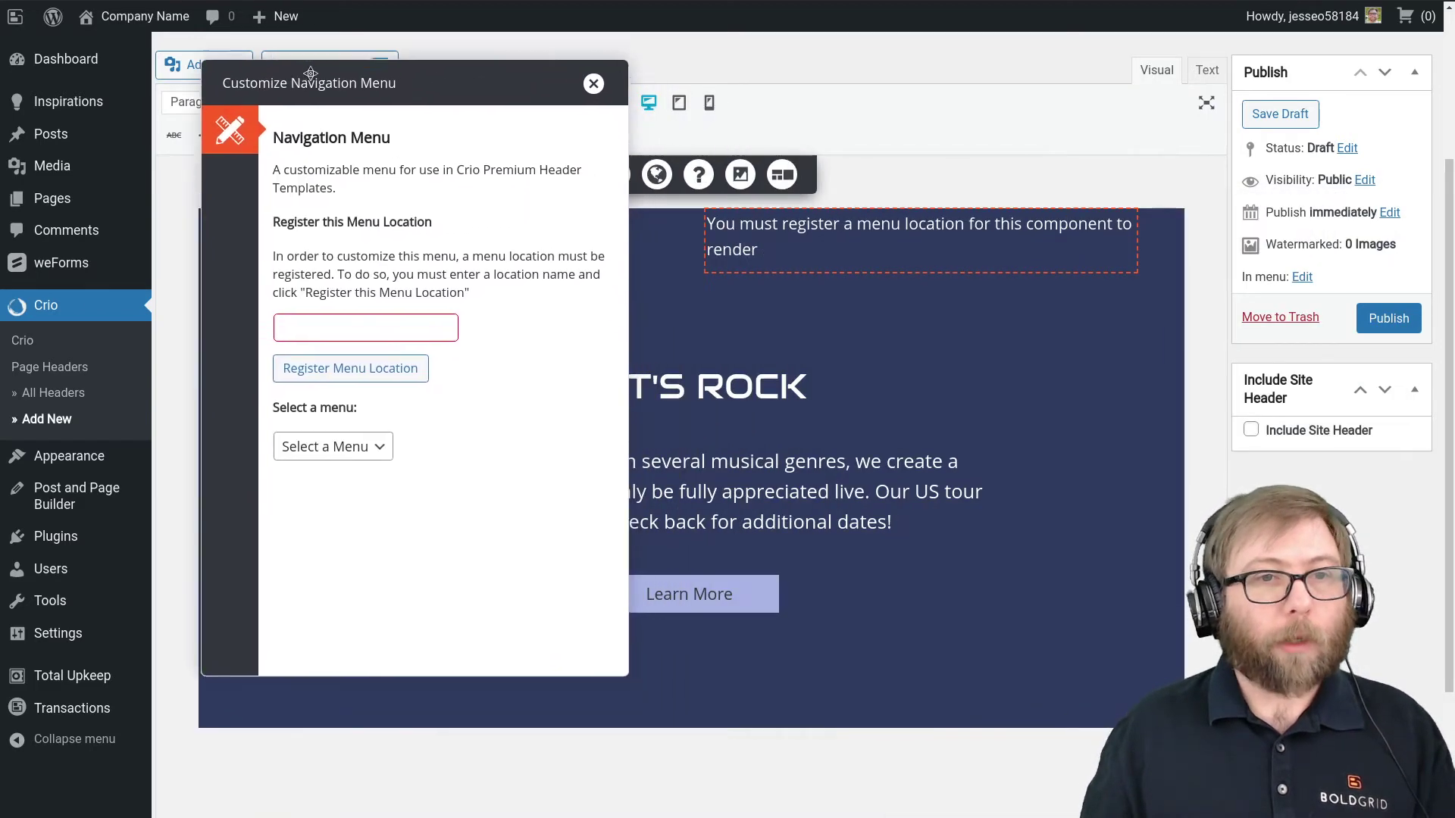
Register a 'Video Background Menu' location and assign it the primary menu (Home, About Us, Contact Us)
left_click(303, 298)
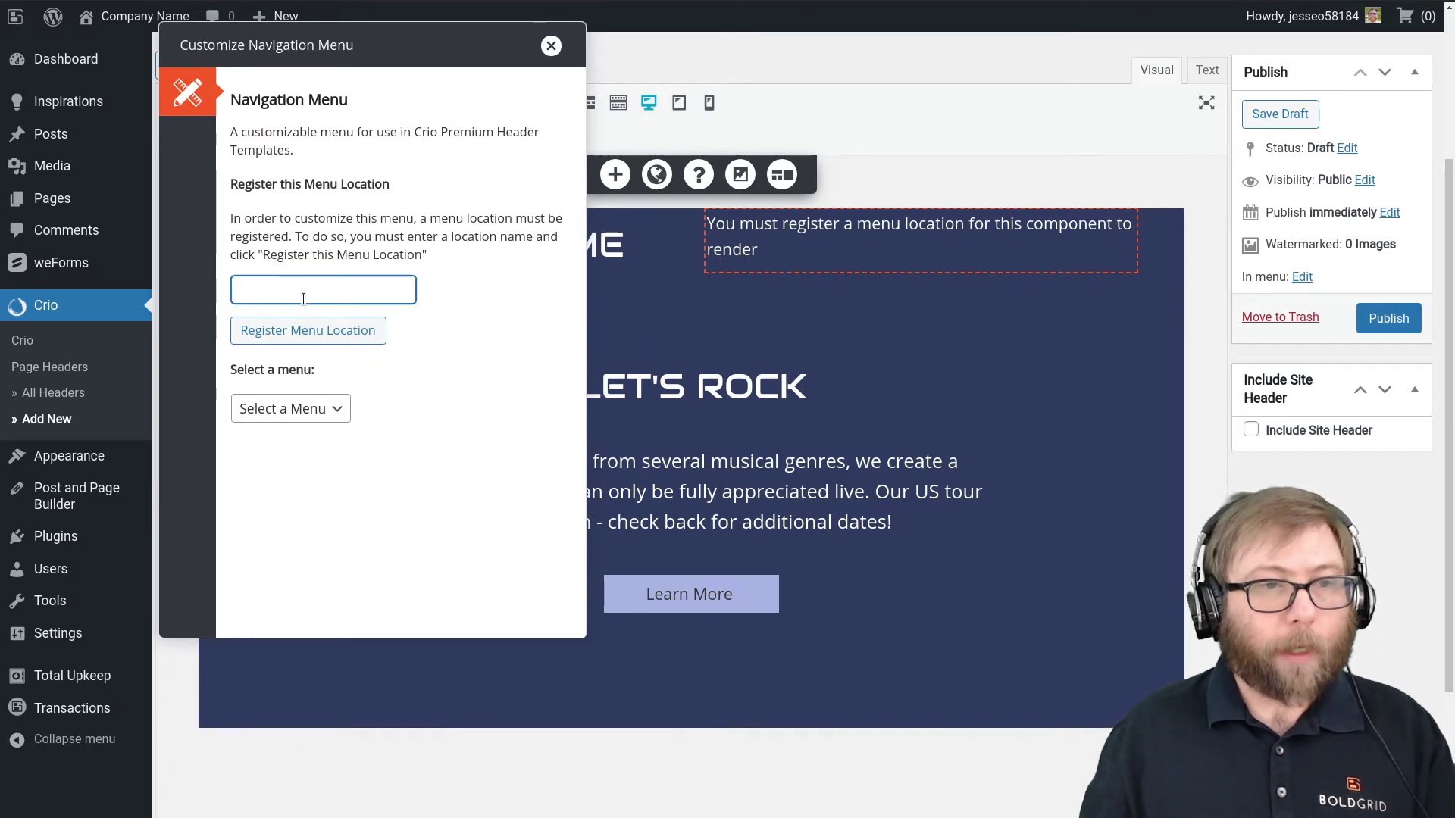
type("Video Ba")
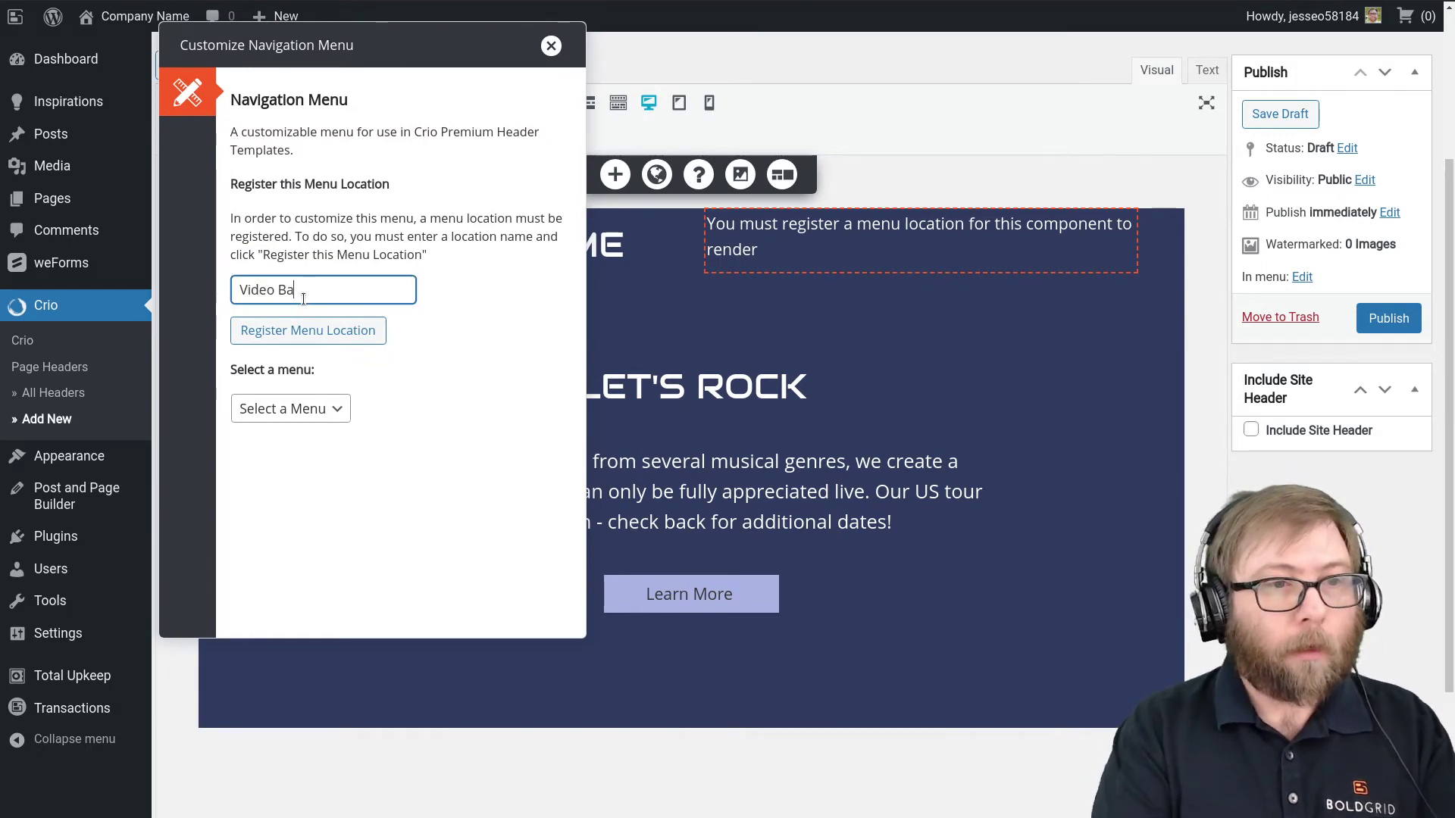
type("ckground Menu")
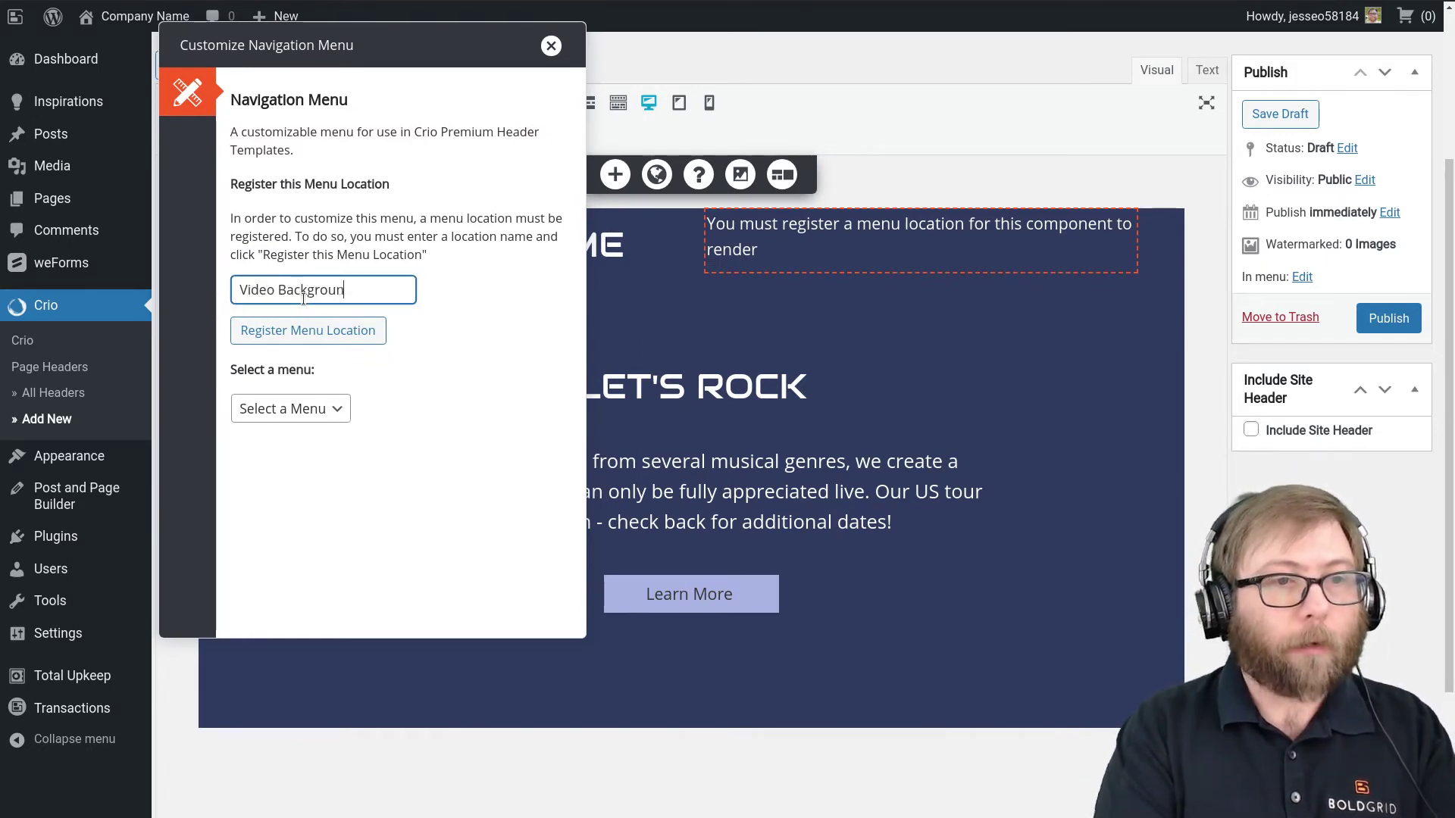
left_click(303, 330)
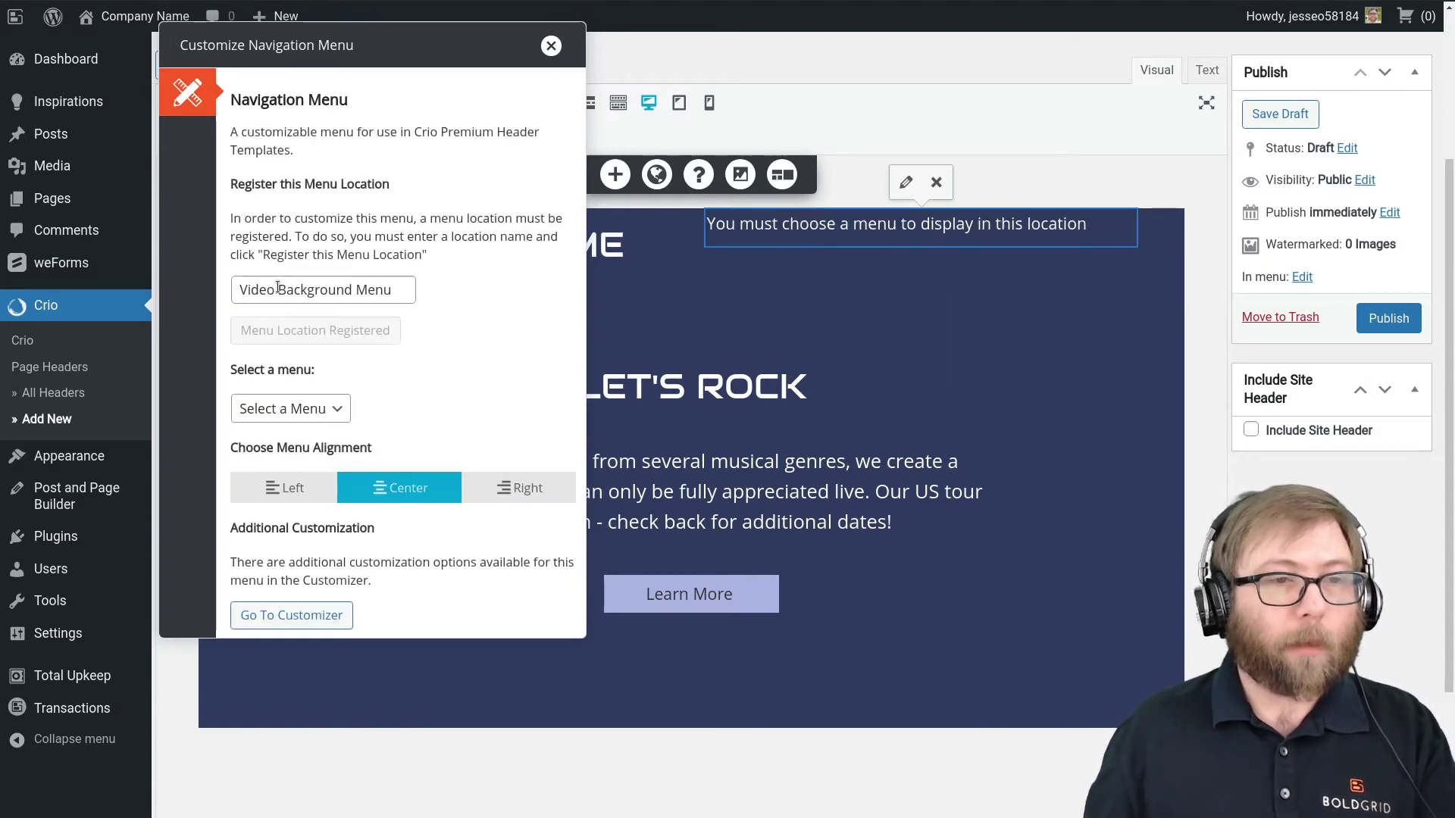
left_click(322, 409)
left_click(302, 452)
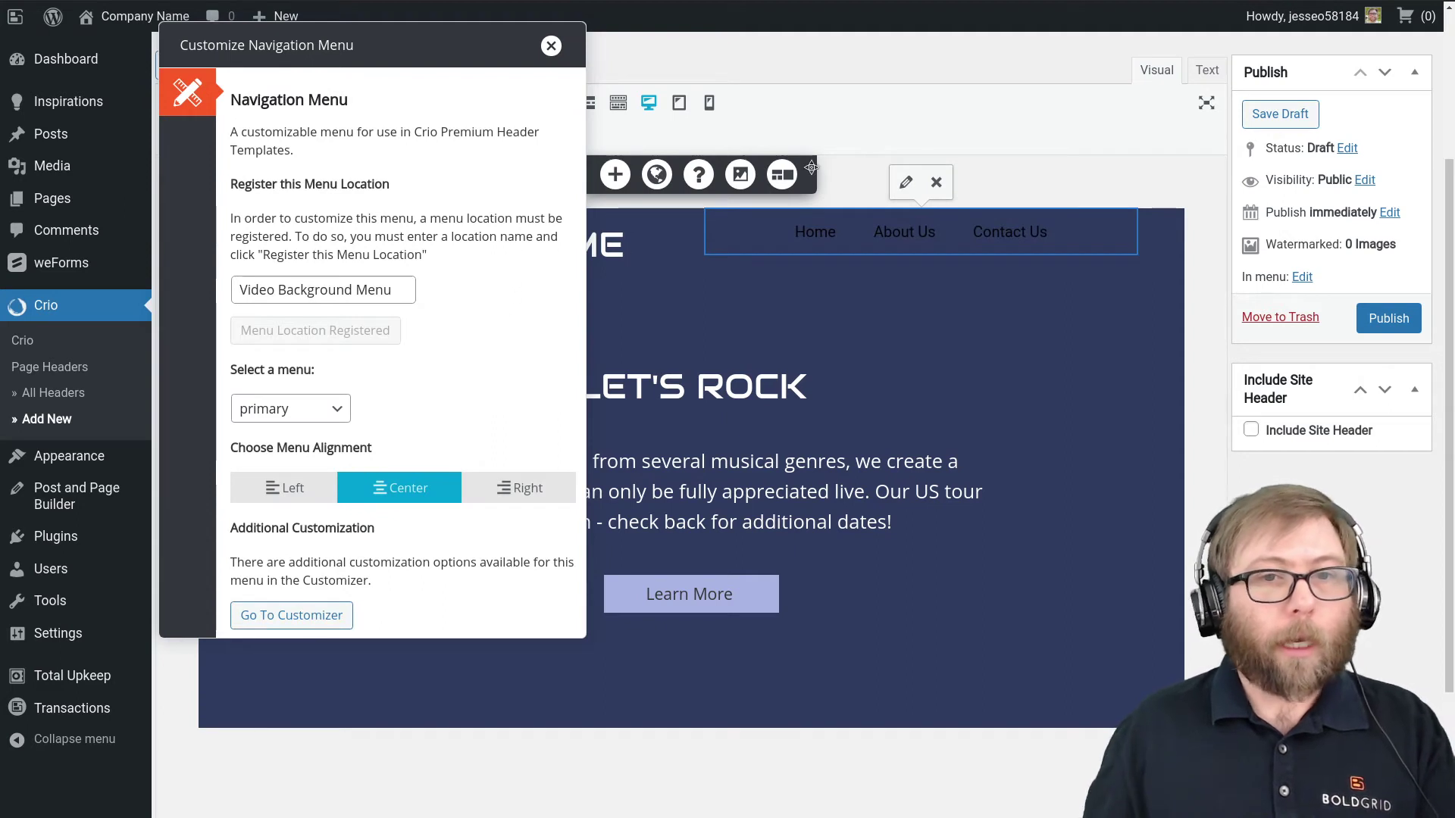
left_click(551, 48)
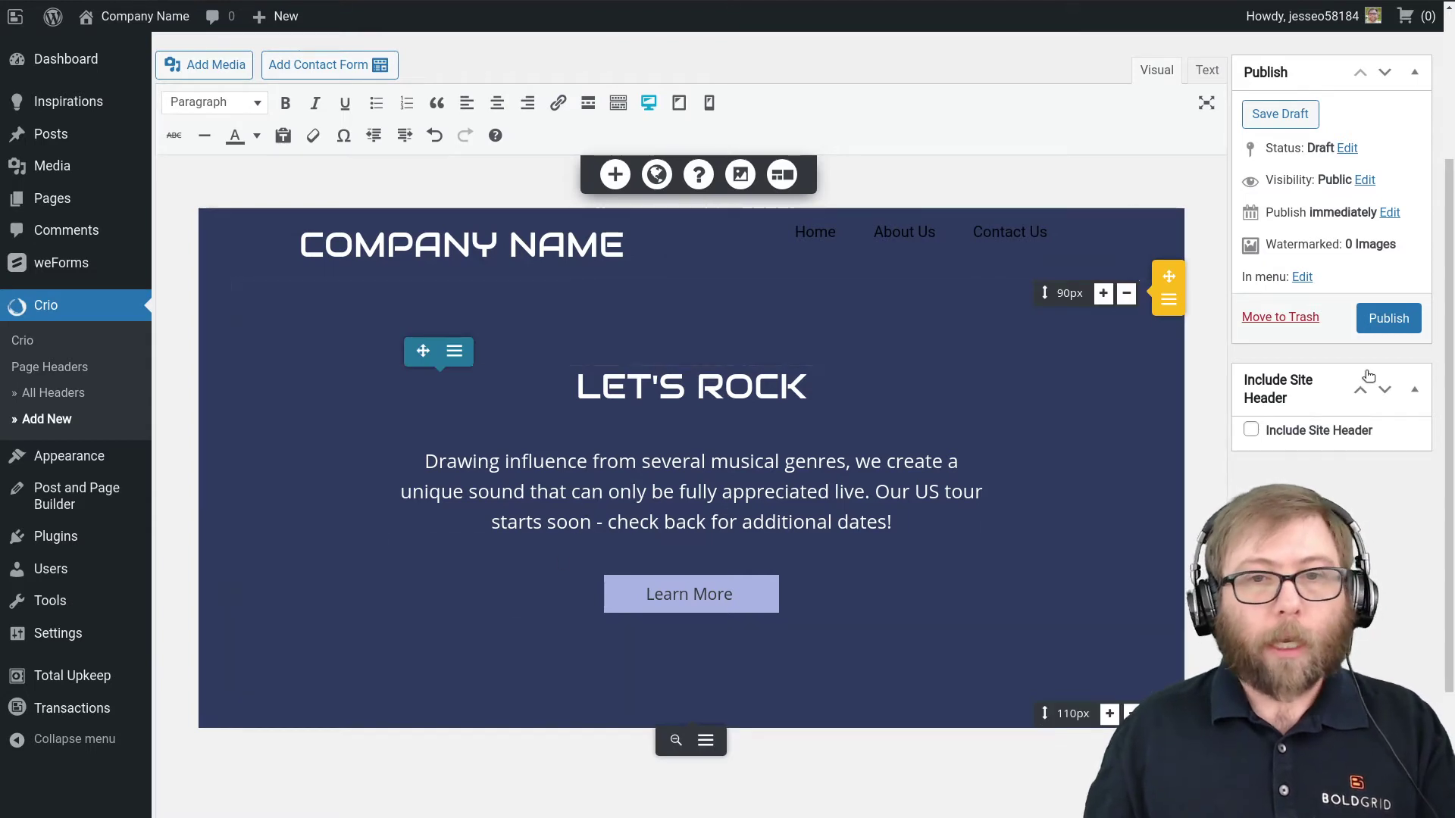
Publish the Video Background page header from the Publish box
left_click(1401, 319)
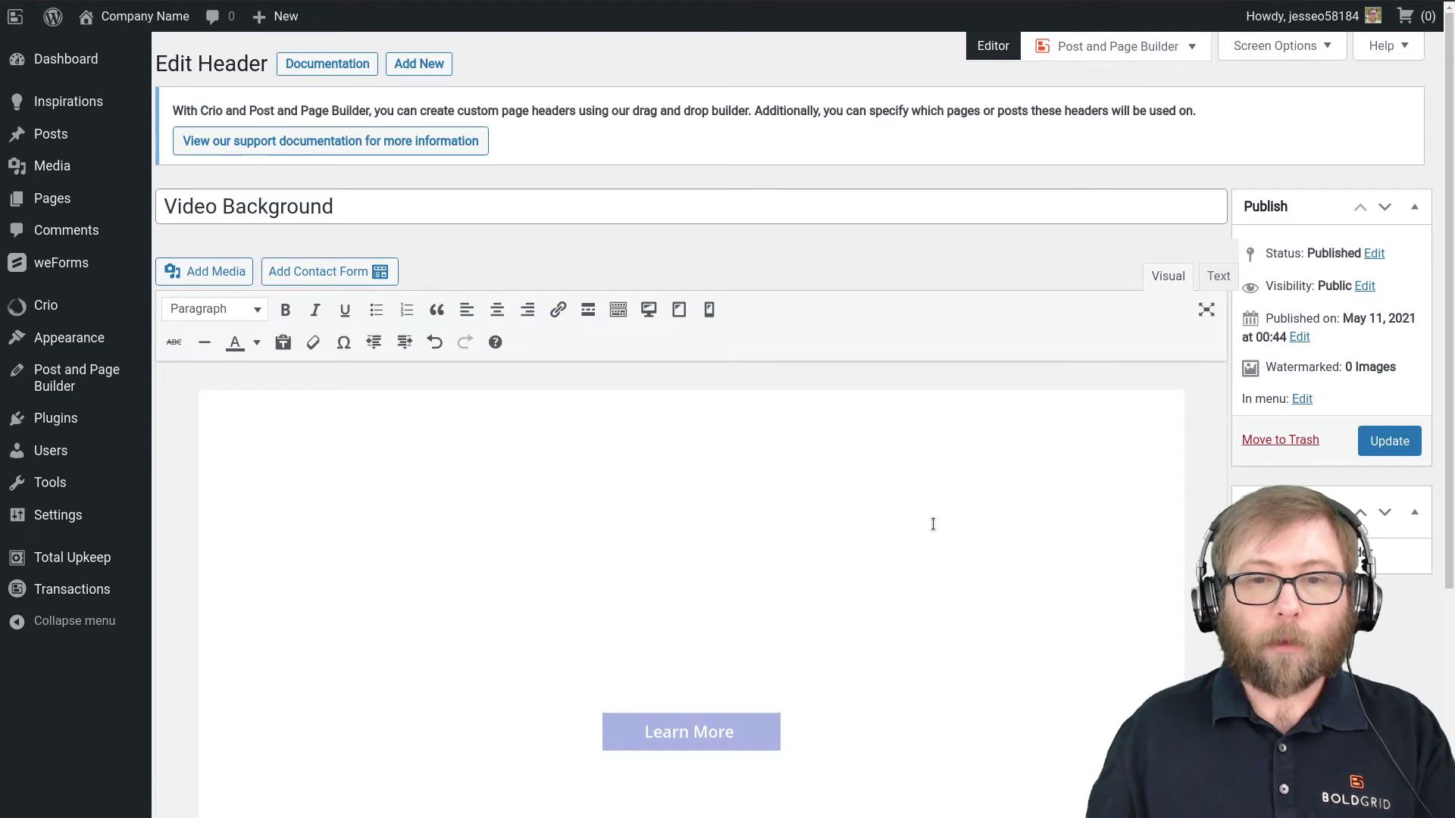
scroll(894, 510, "down", 3)
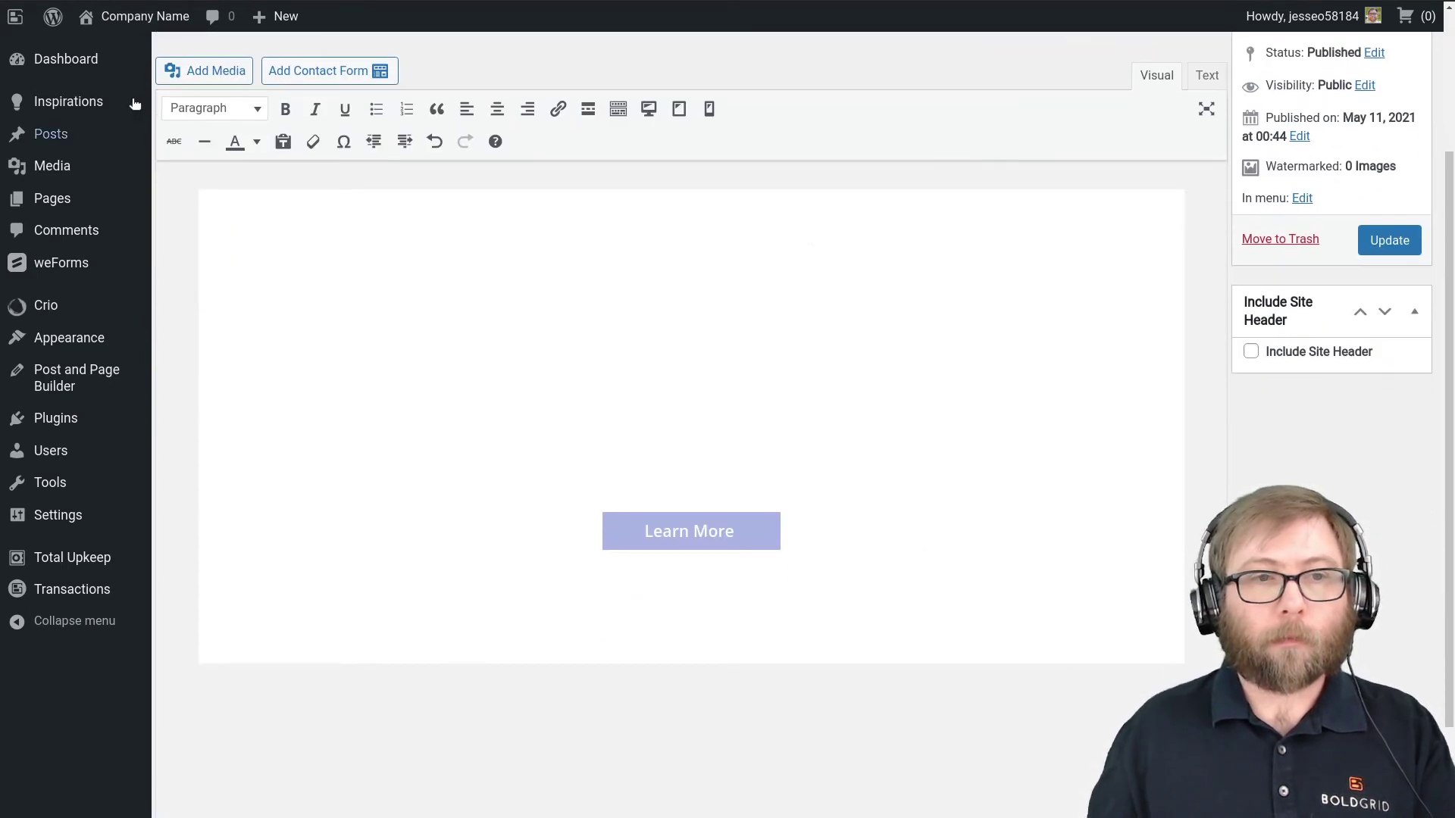
Add the custom CSS class video-bg-cta to the LET'S ROCK hero row's advanced settings
key("F5")
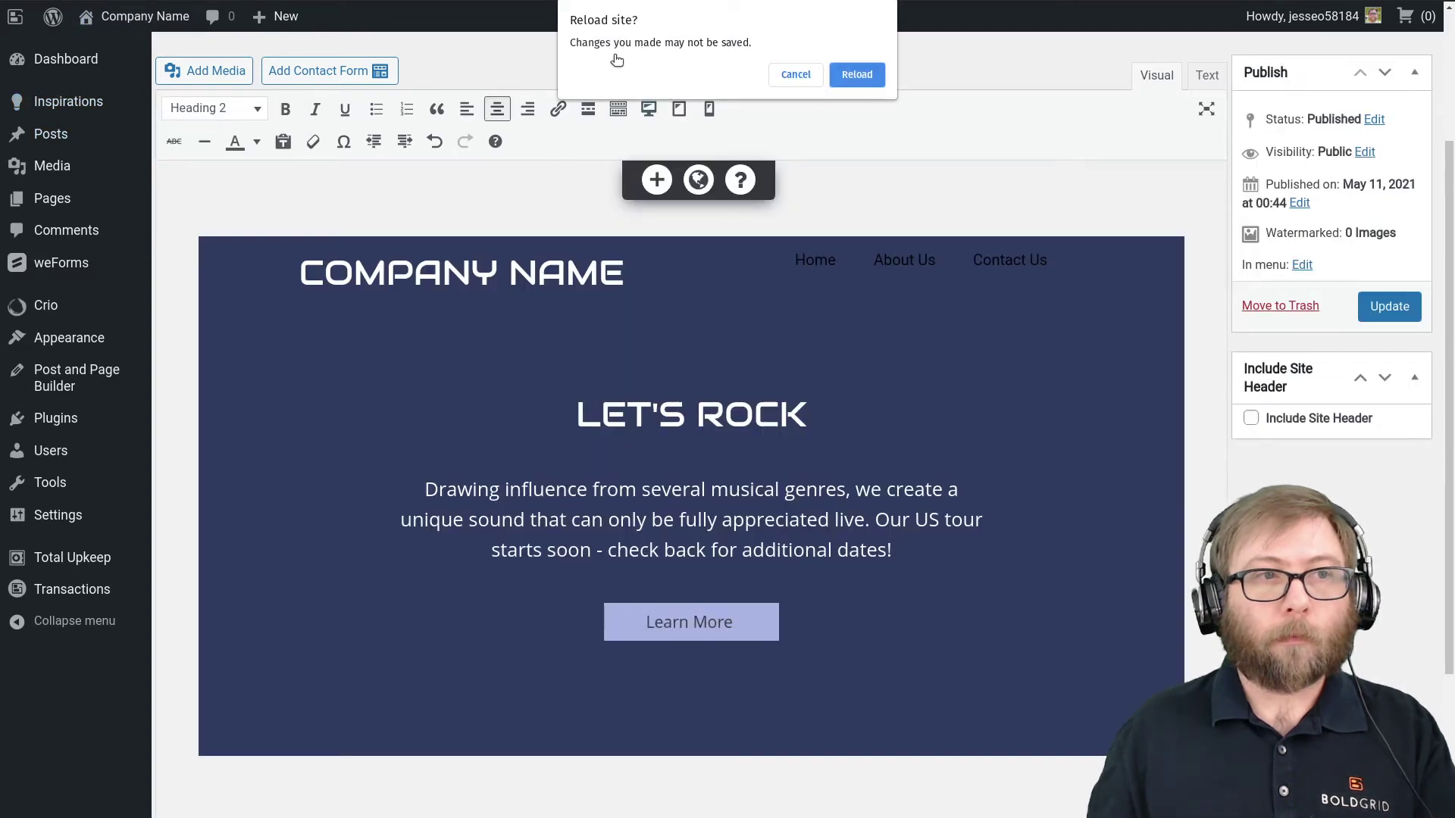
left_click(793, 75)
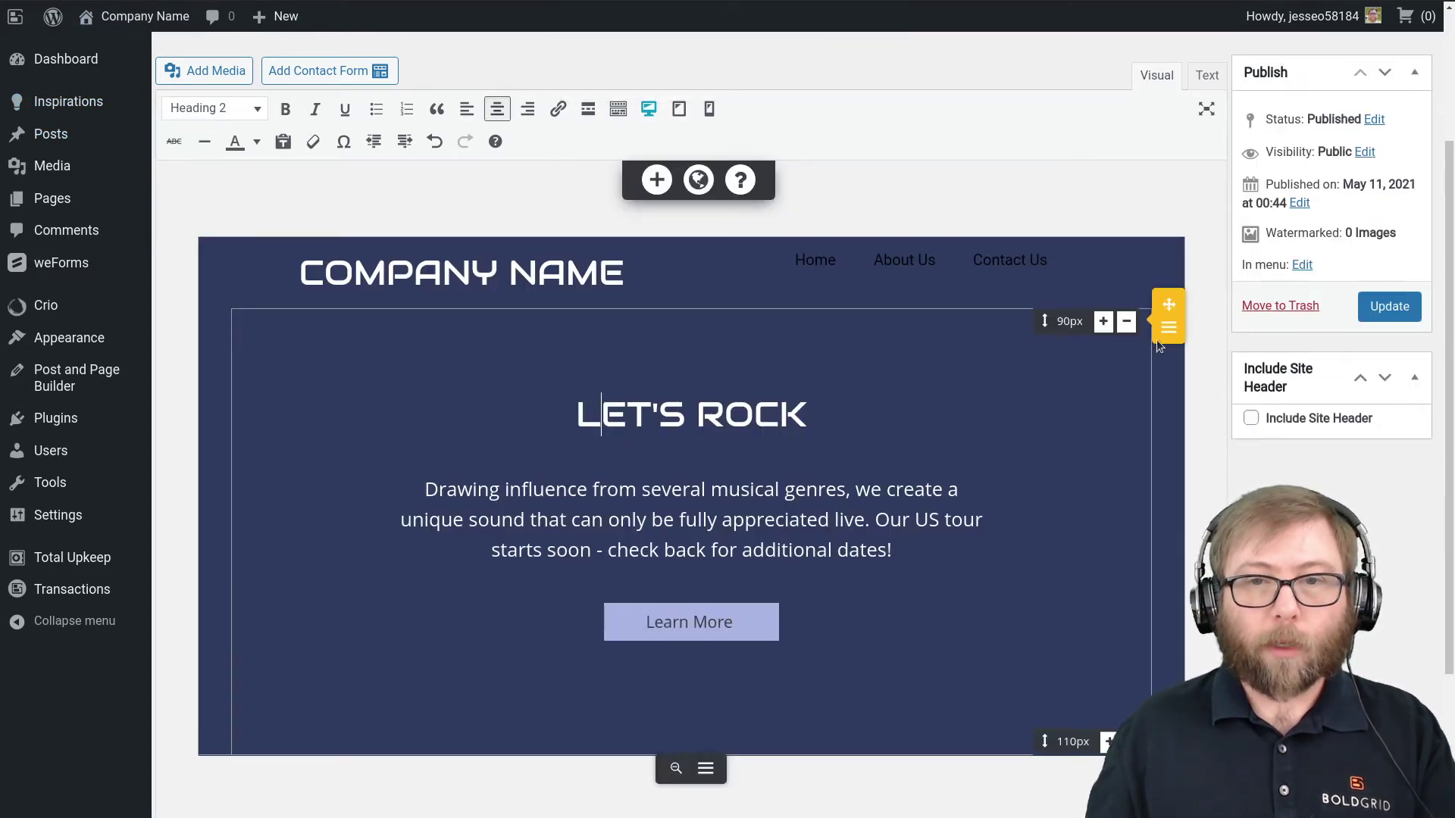
left_click(1168, 328)
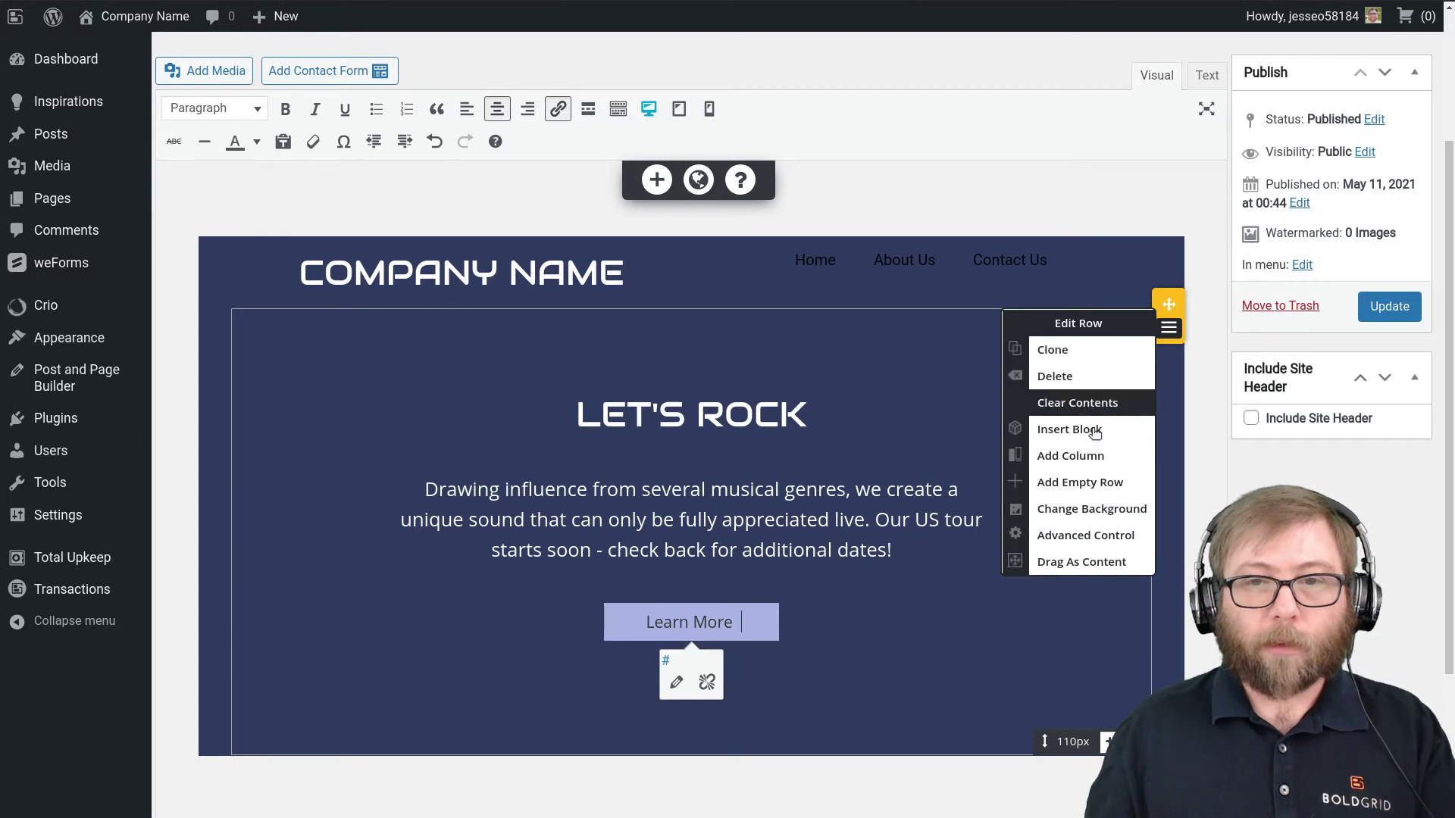
left_click(1081, 536)
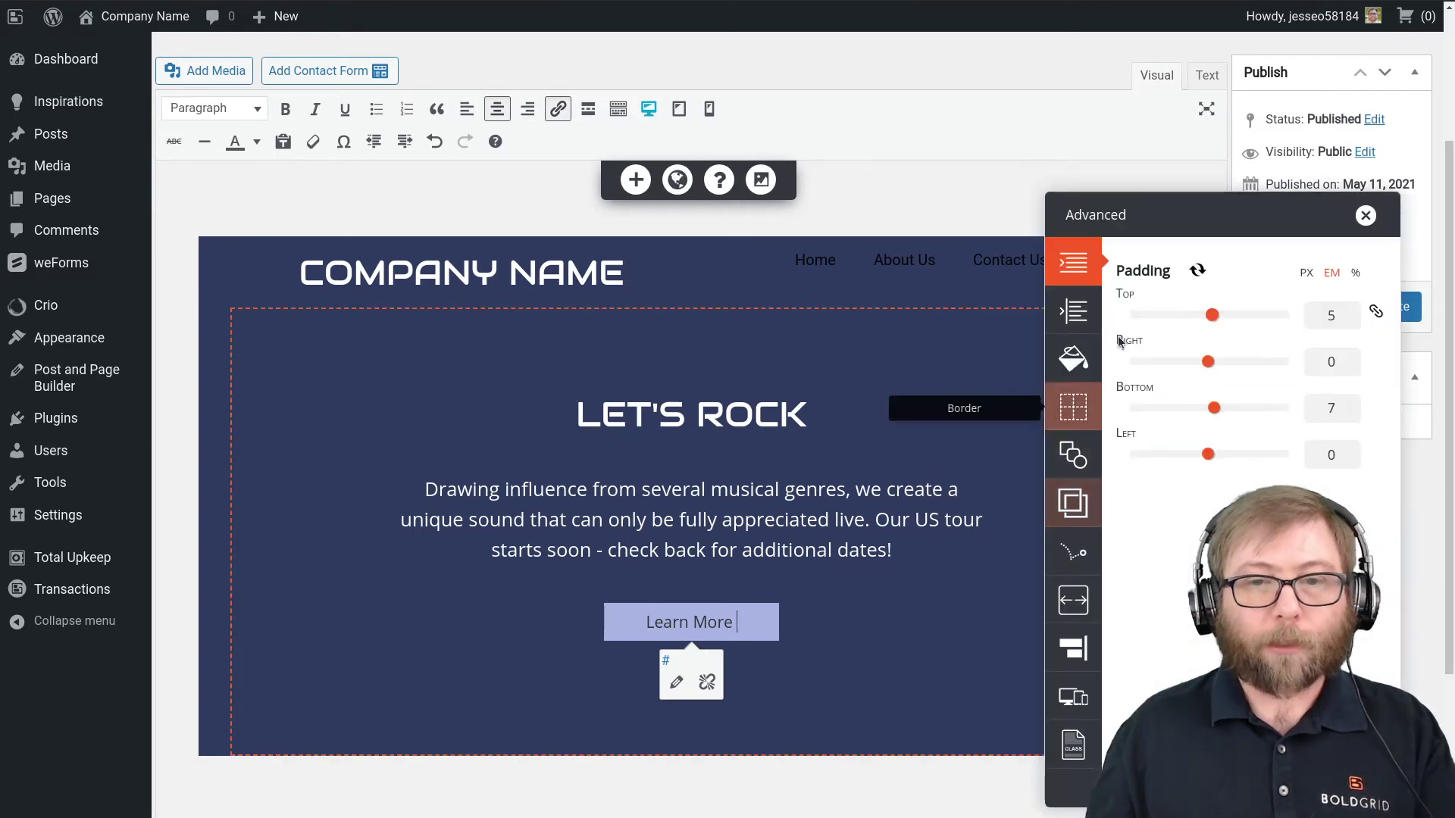
left_click_drag(1196, 202, 286, 143)
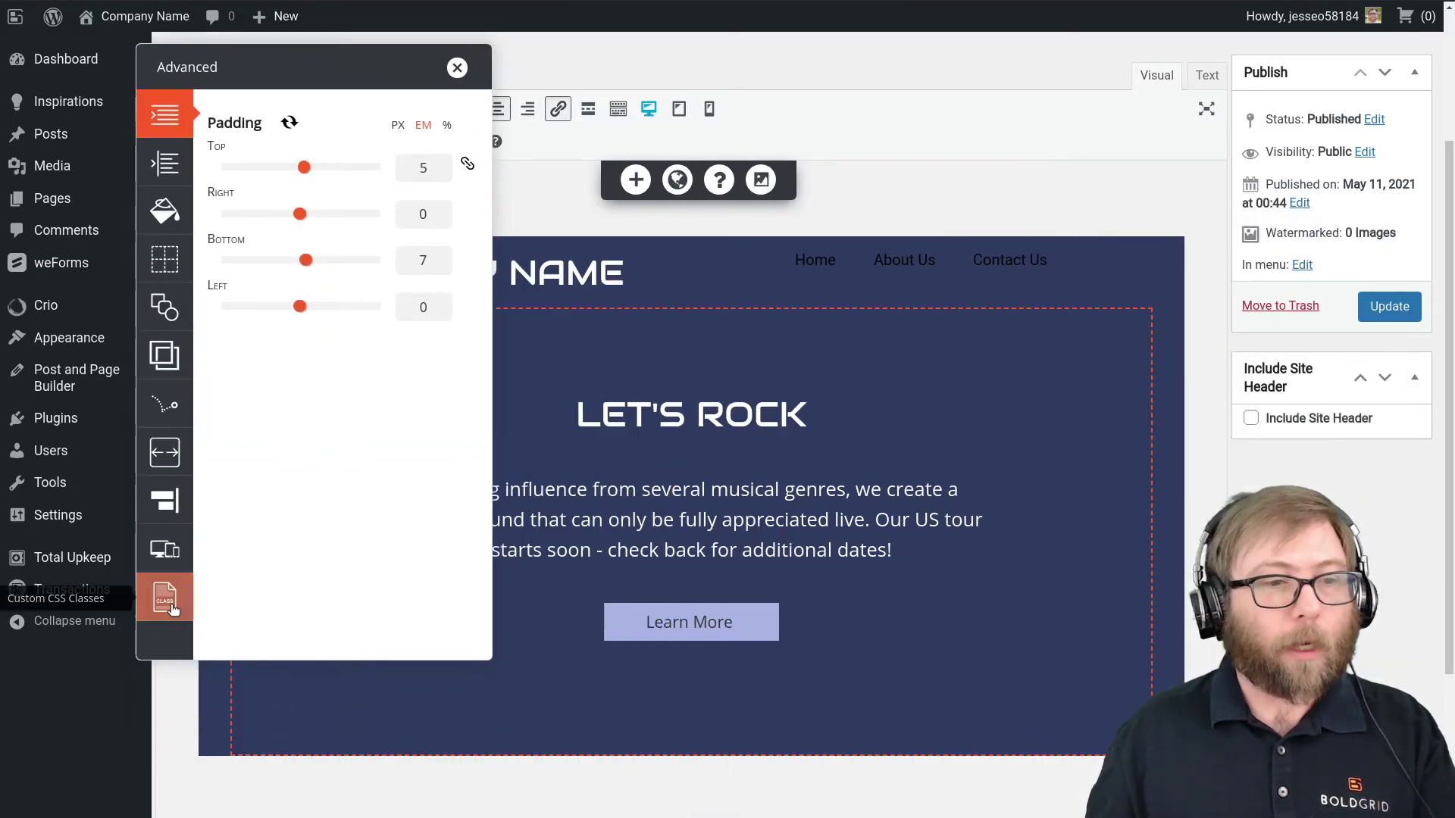
left_click(165, 597)
left_click(304, 198)
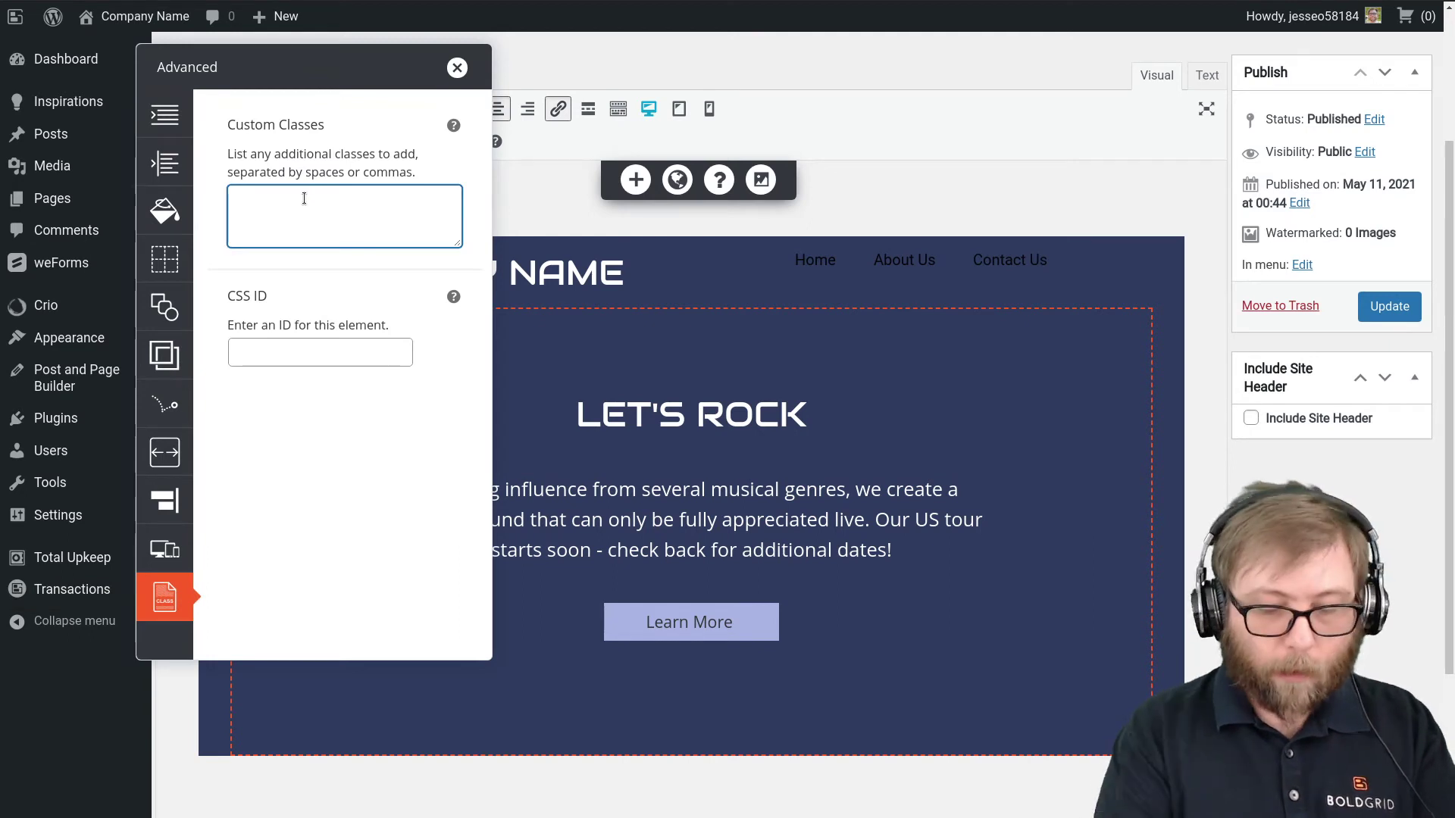
type("video-bg-cta")
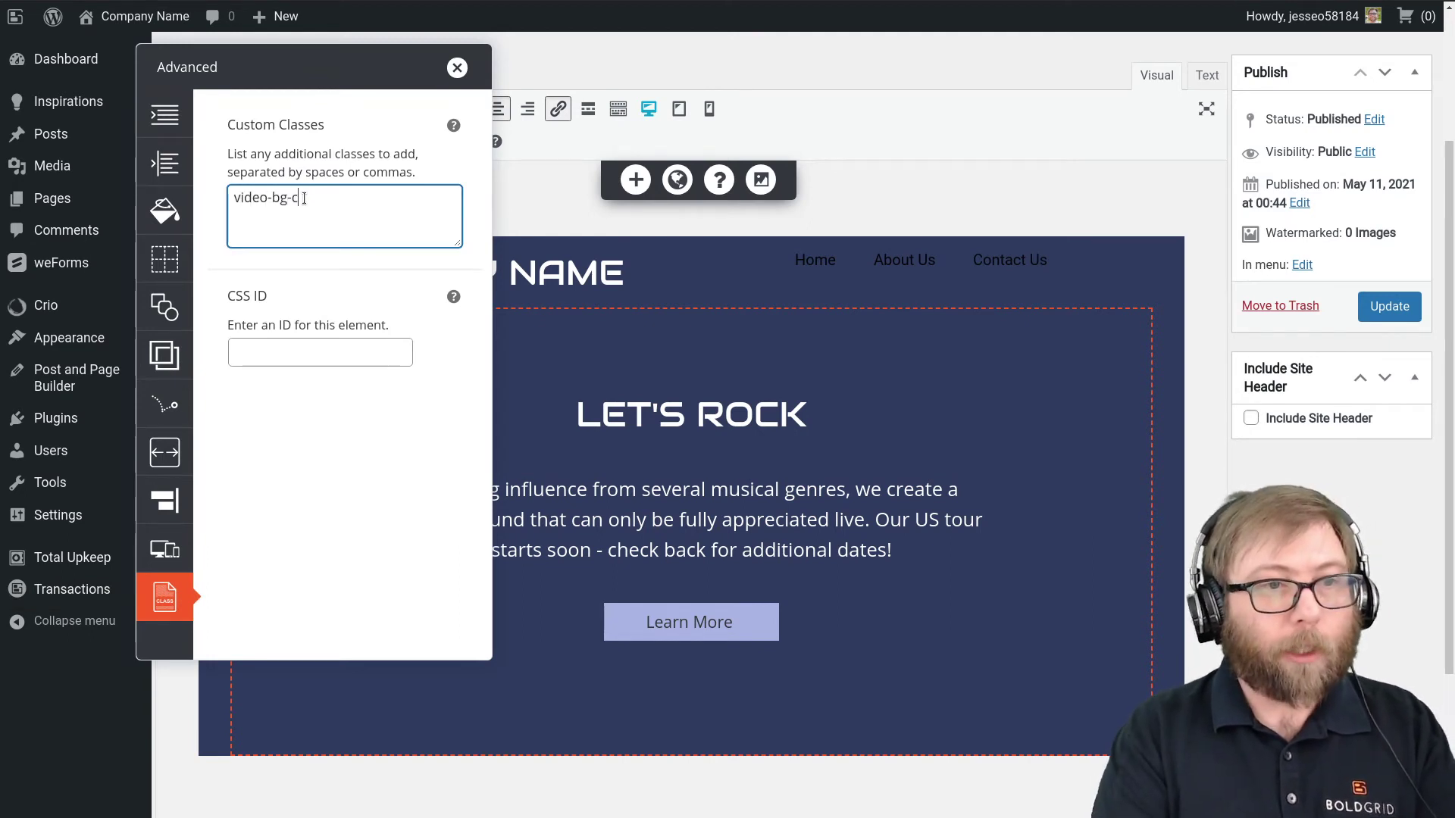
left_click(457, 69)
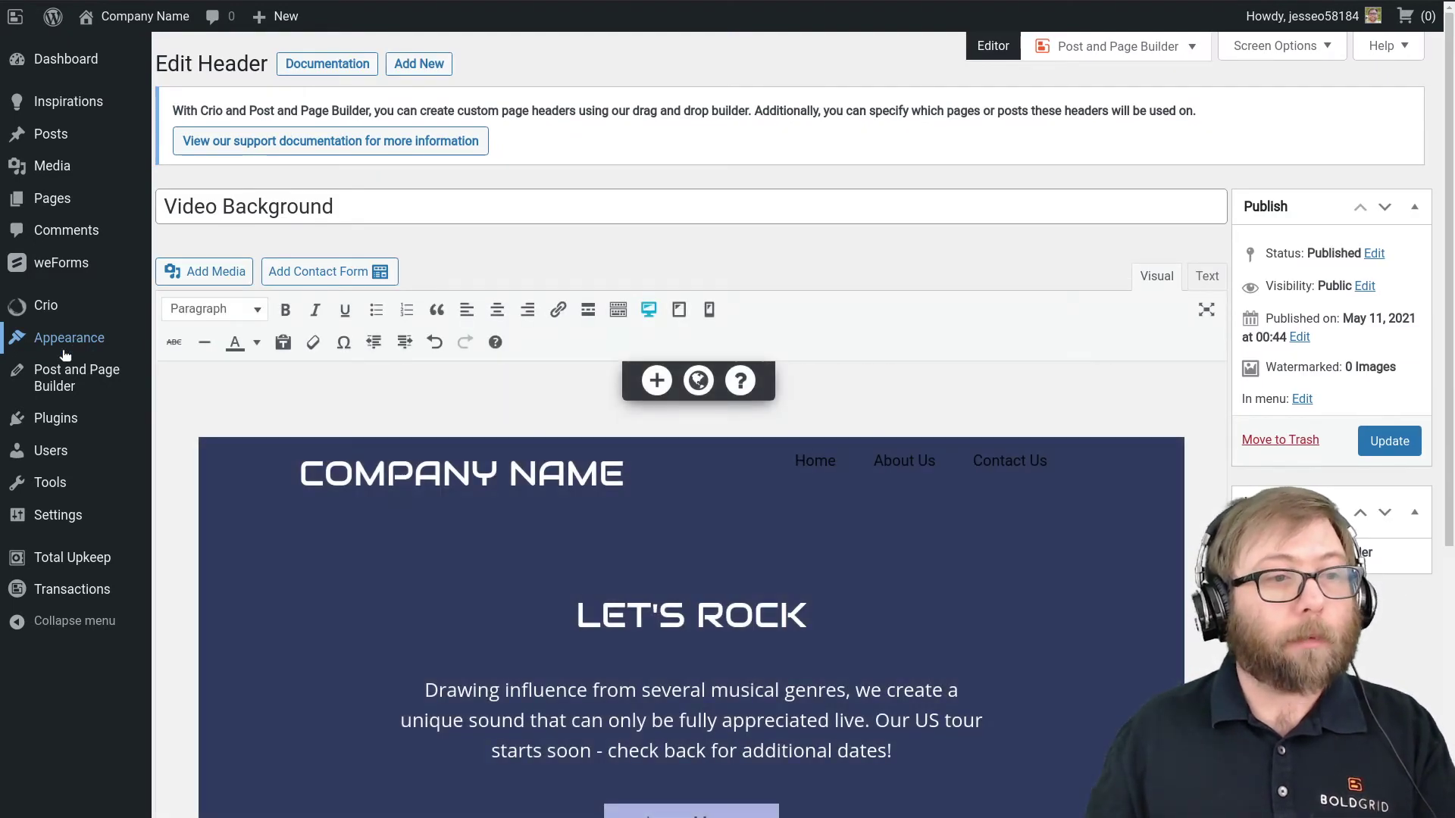
Open Appearance > Customize and dismiss the autosave notice
mouse_move(76, 343)
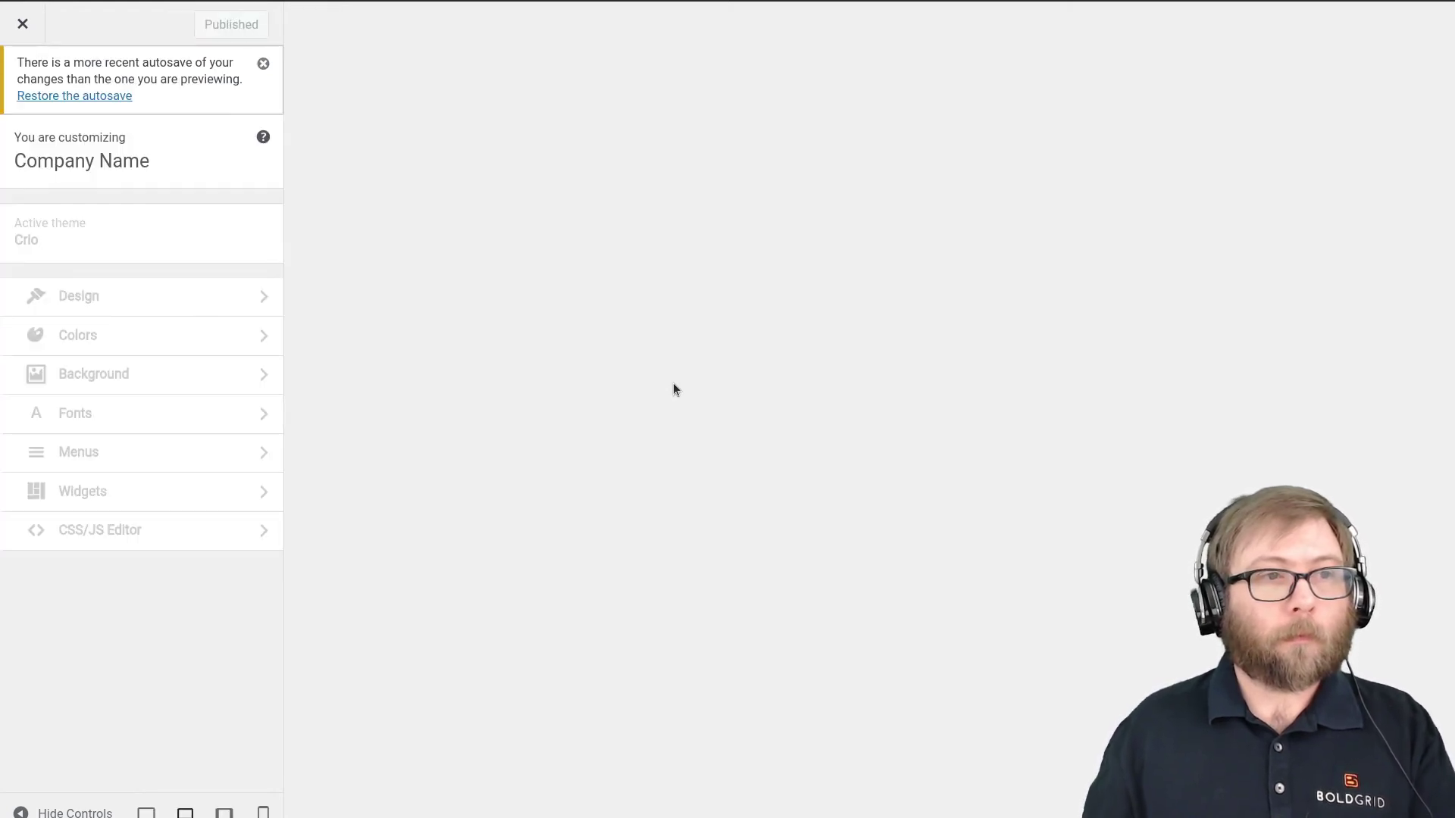
left_click(263, 65)
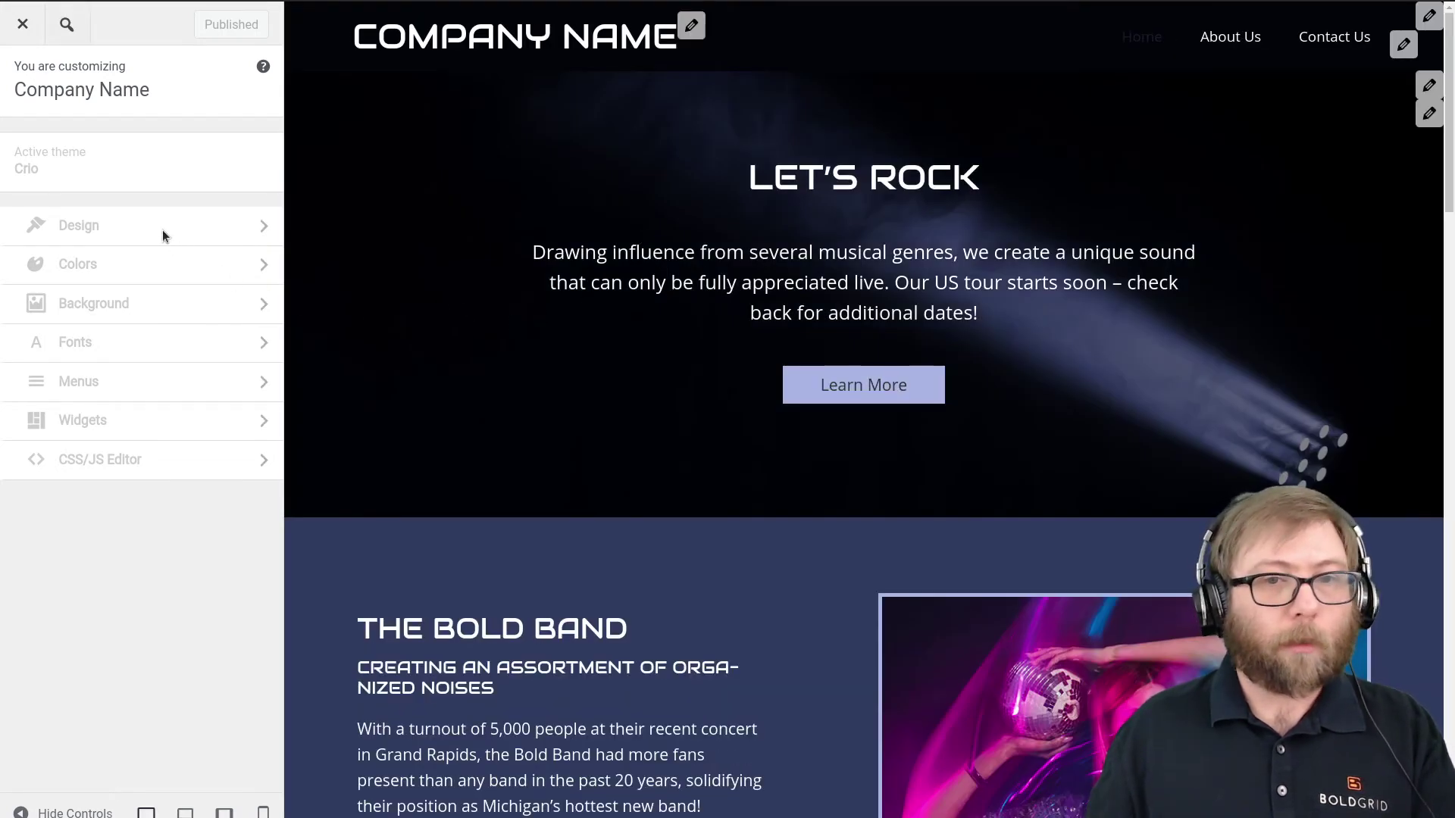
Under Design > Header > Page Headers, set the Home Page header to Video Background
left_click(108, 236)
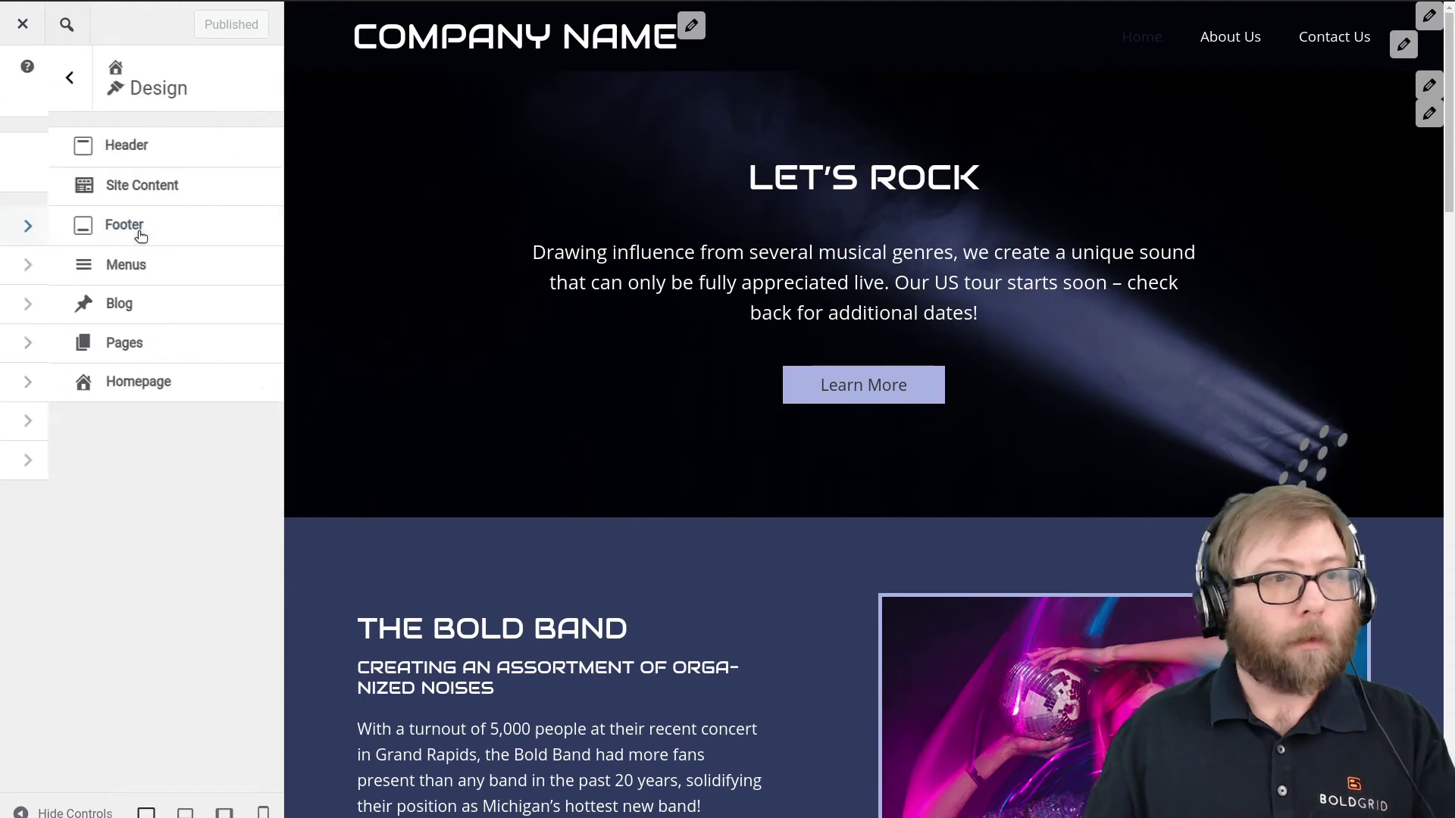
left_click(118, 151)
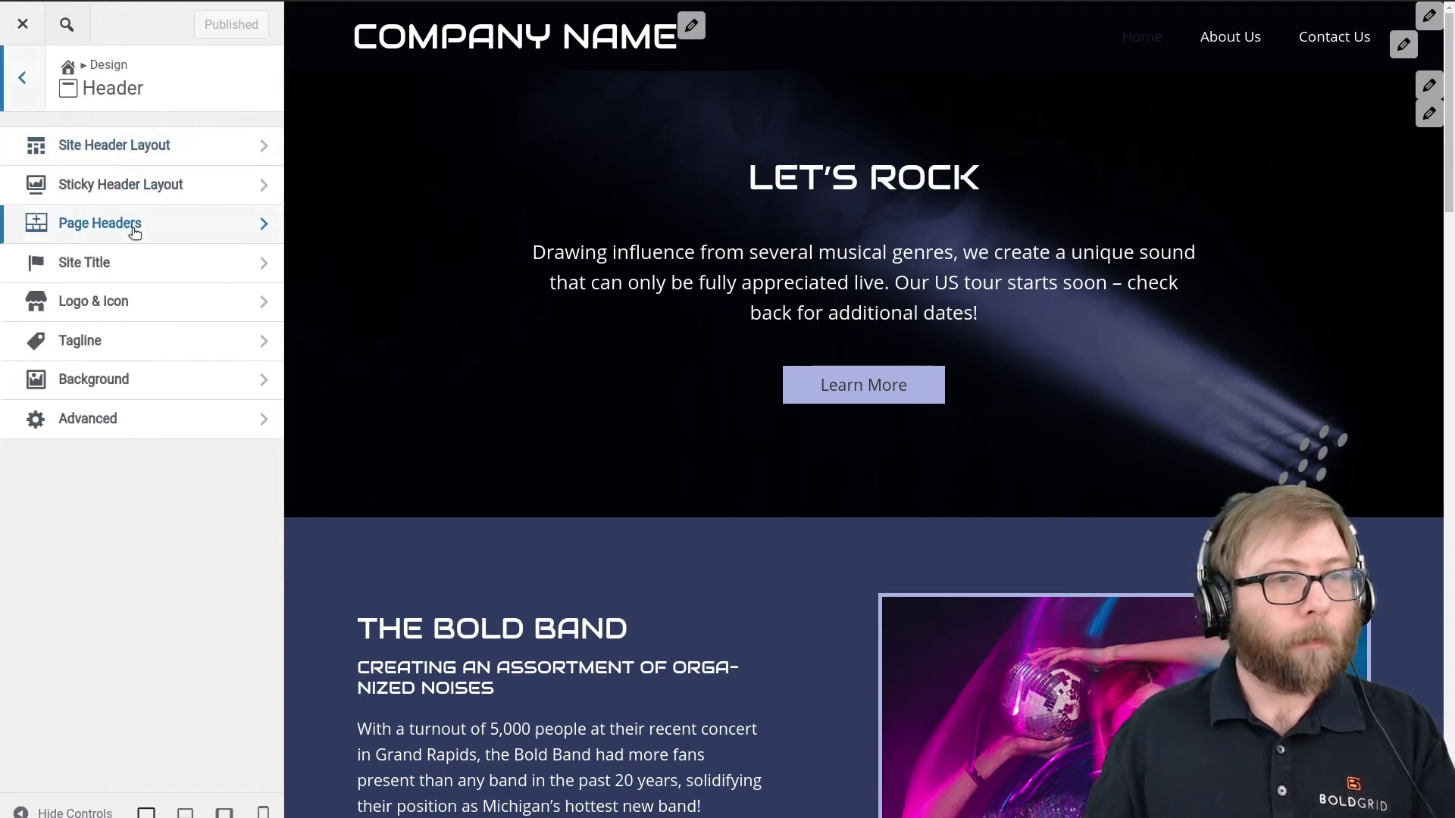
left_click(161, 224)
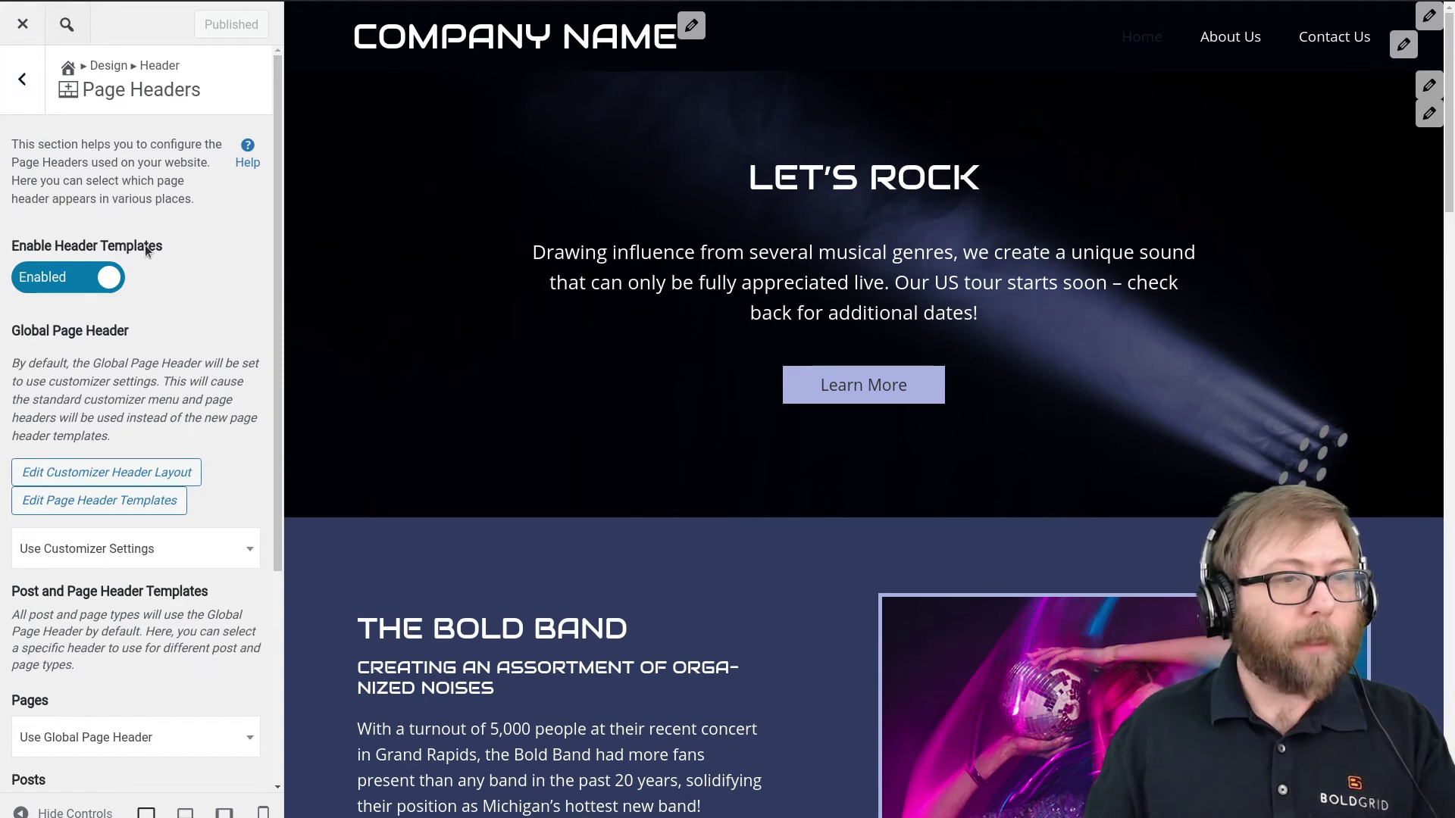
scroll(184, 231, "down", 4)
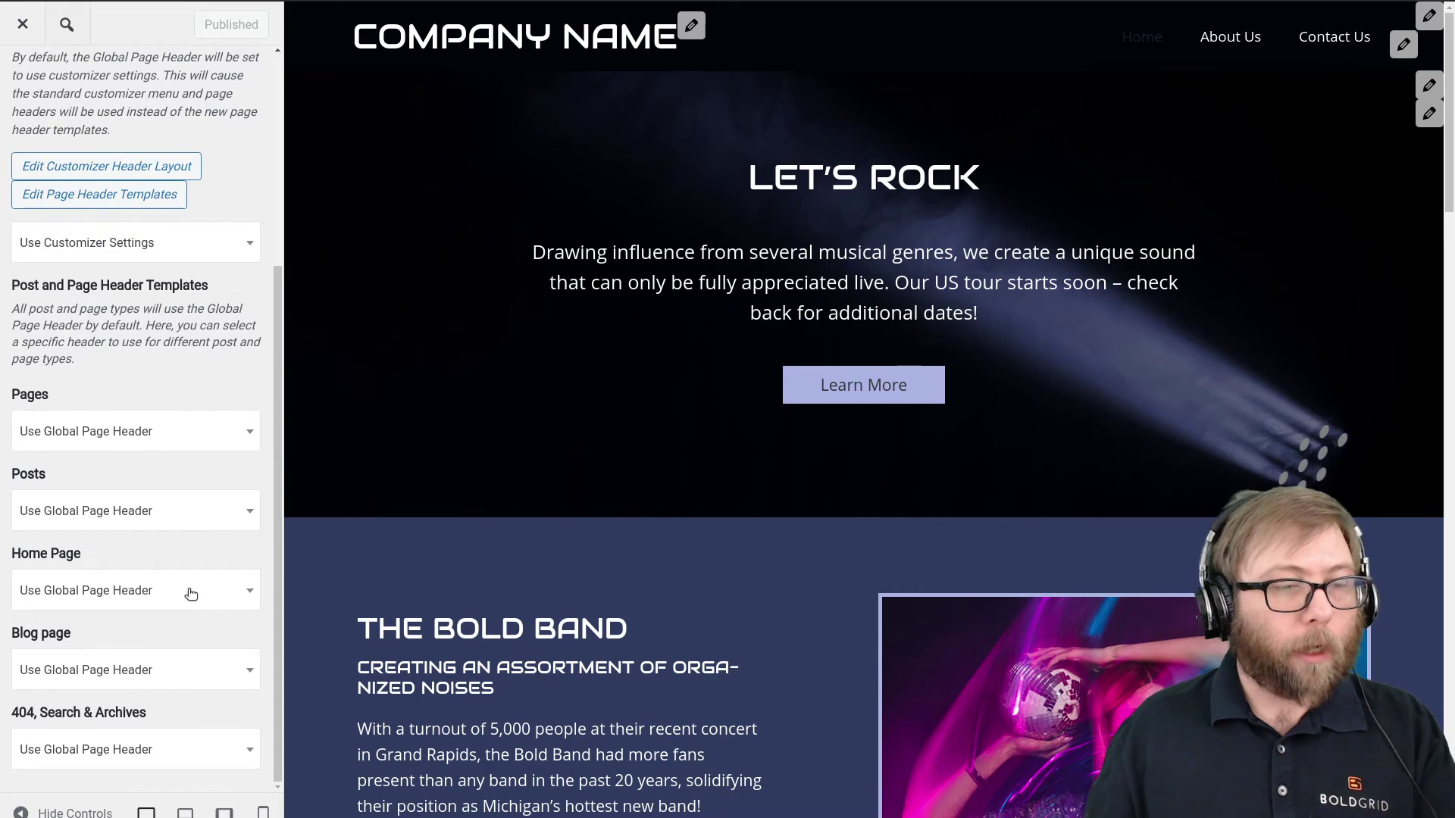
left_click(190, 594)
scroll(194, 471, "down", 1)
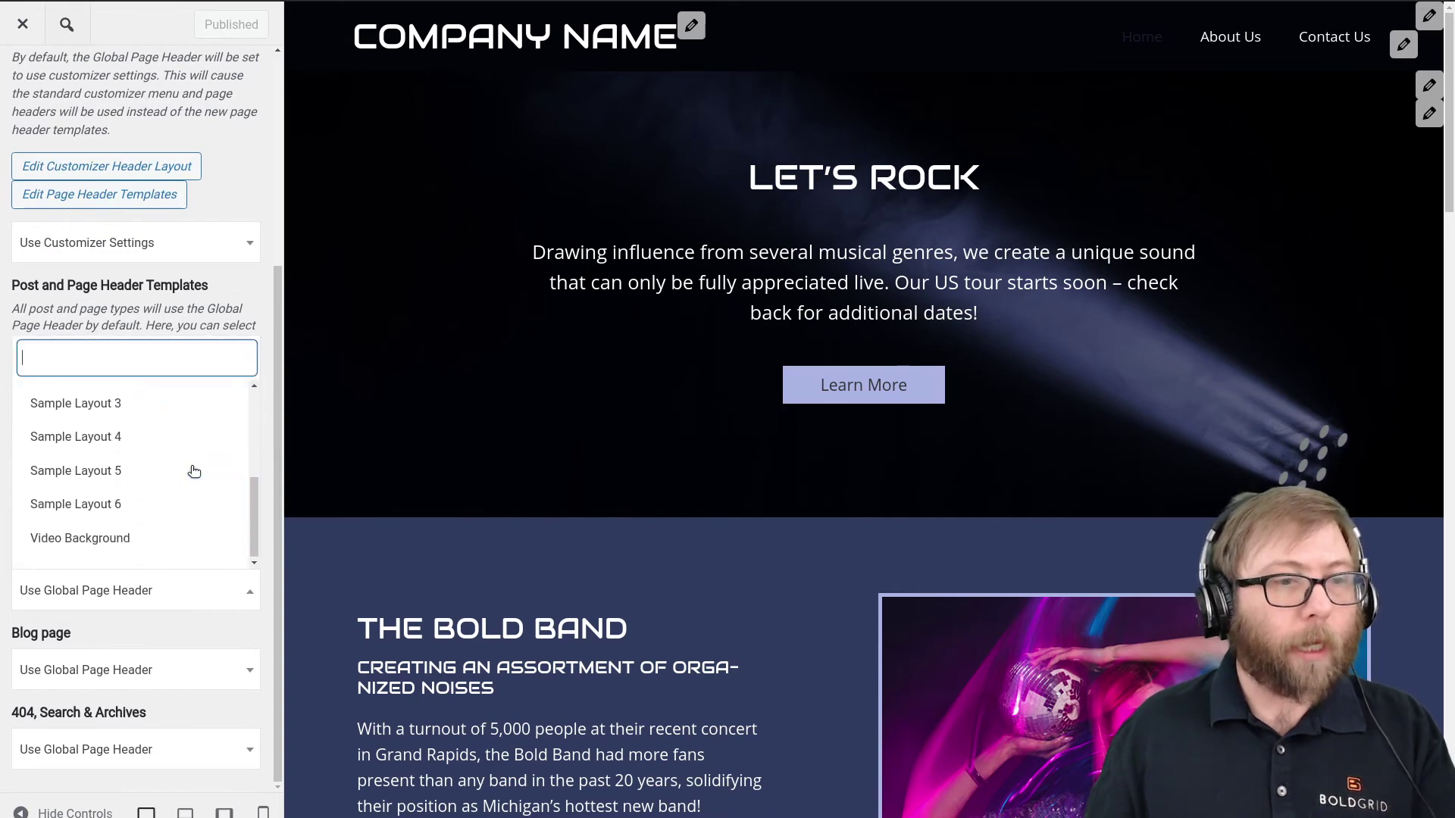
left_click(111, 547)
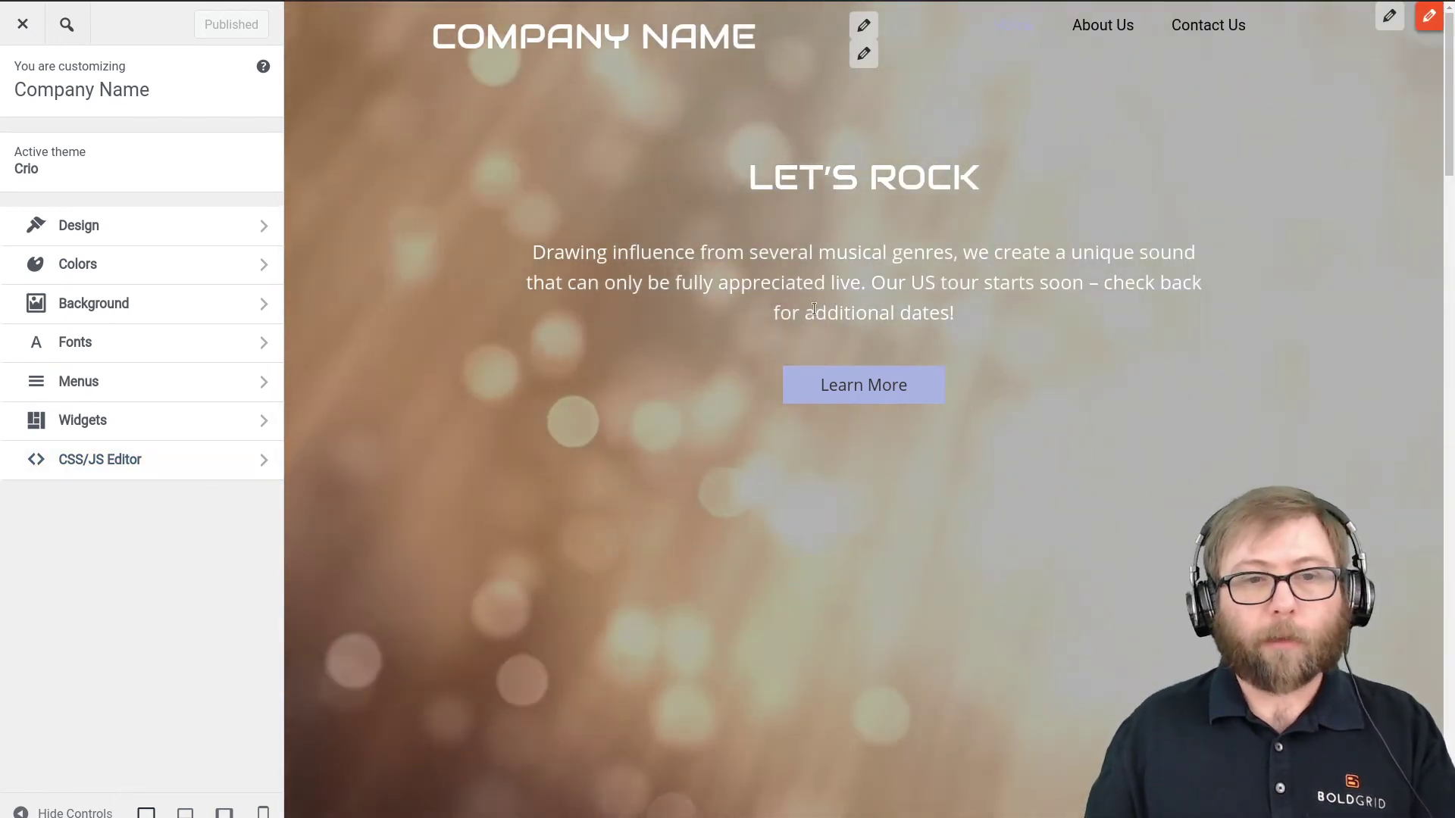
Delete all the existing code in the Customizer's custom CSS editor
left_click_drag(734, 181, 909, 394)
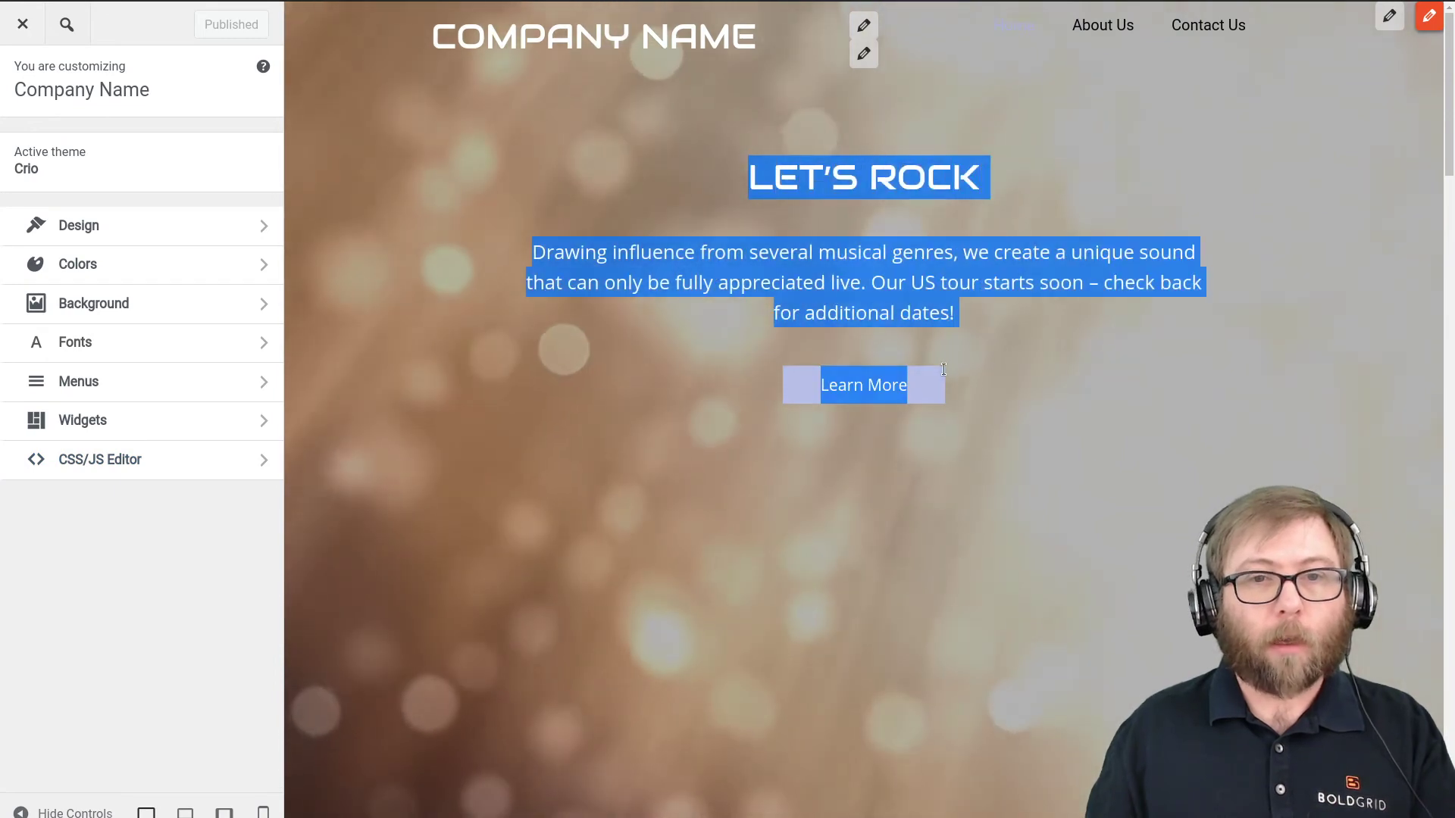
left_click(119, 460)
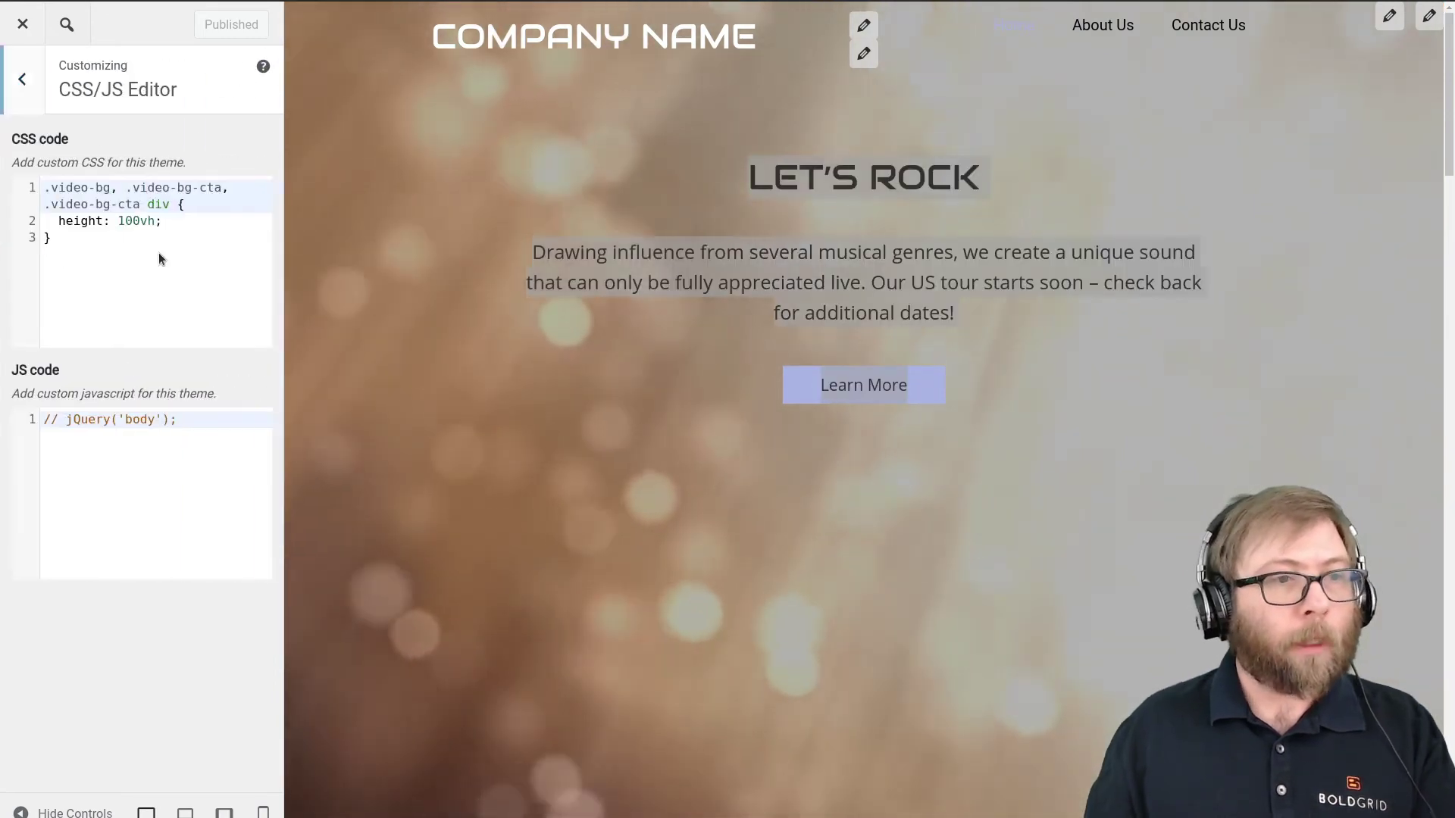
left_click(74, 243)
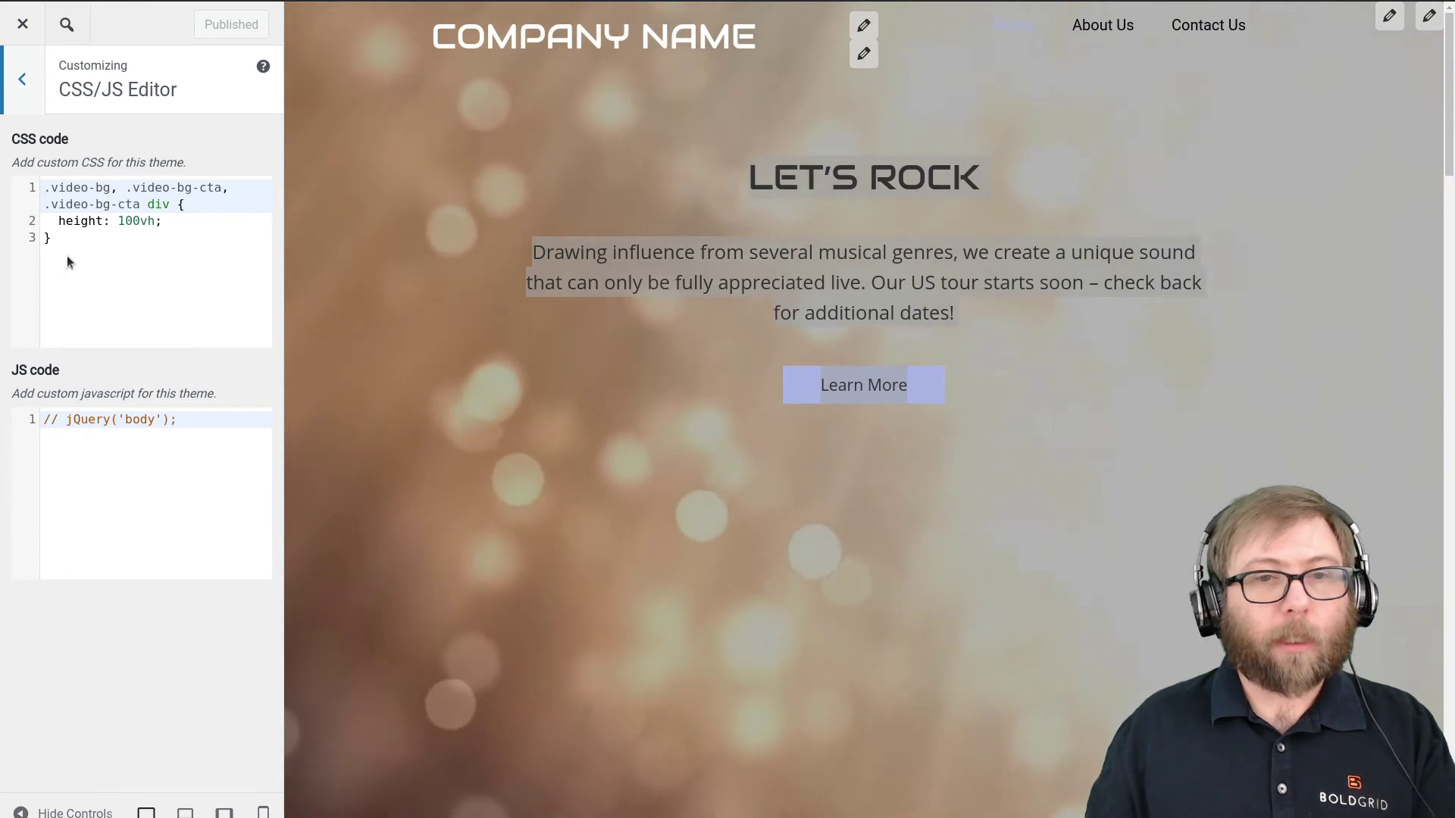
left_click_drag(74, 245, 44, 186)
key("BackSpace")
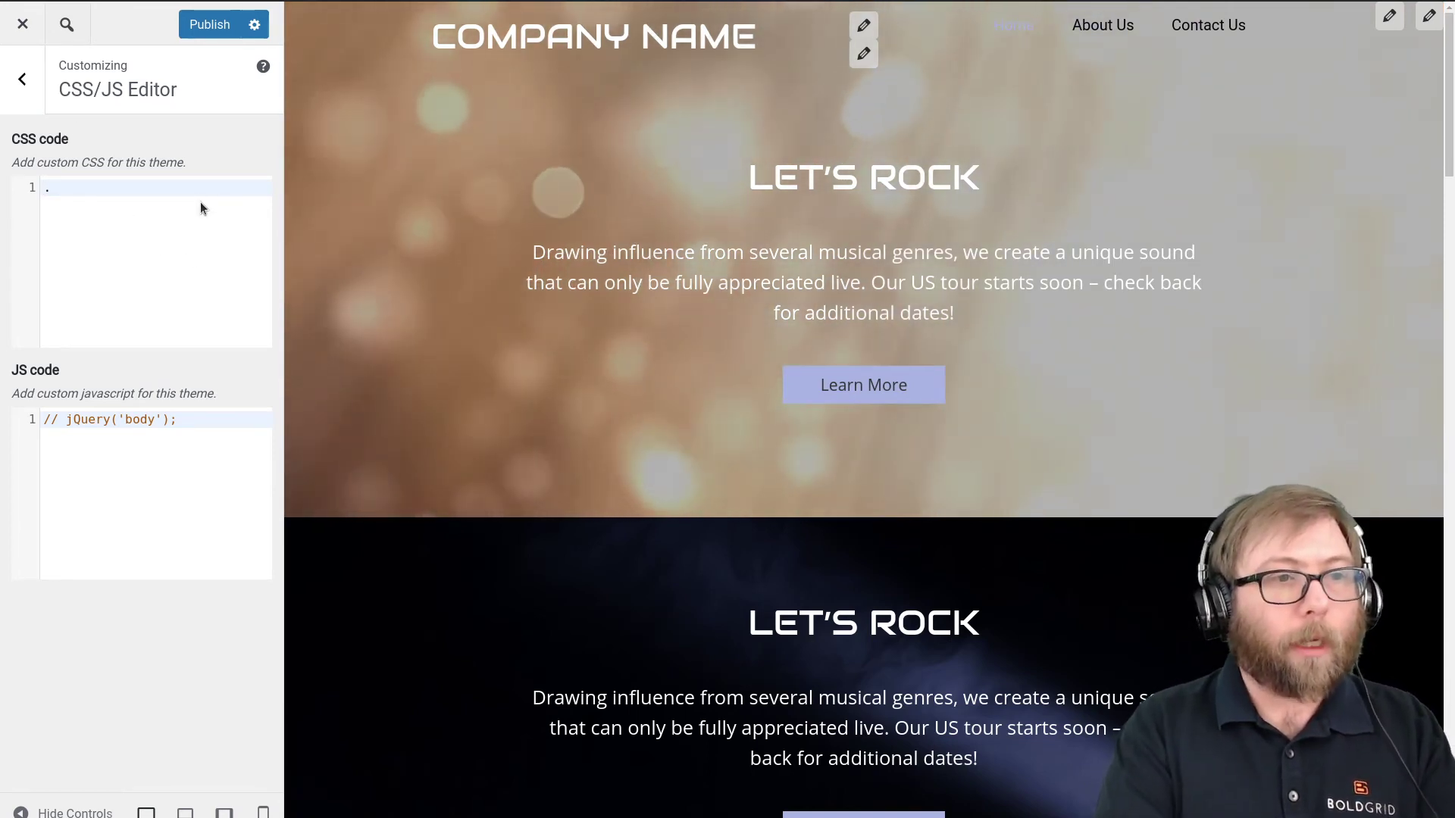
Write the rule '.video-bg, .video-bg-cta { height: 100vh; }' and publish it
type(".video-bg {")
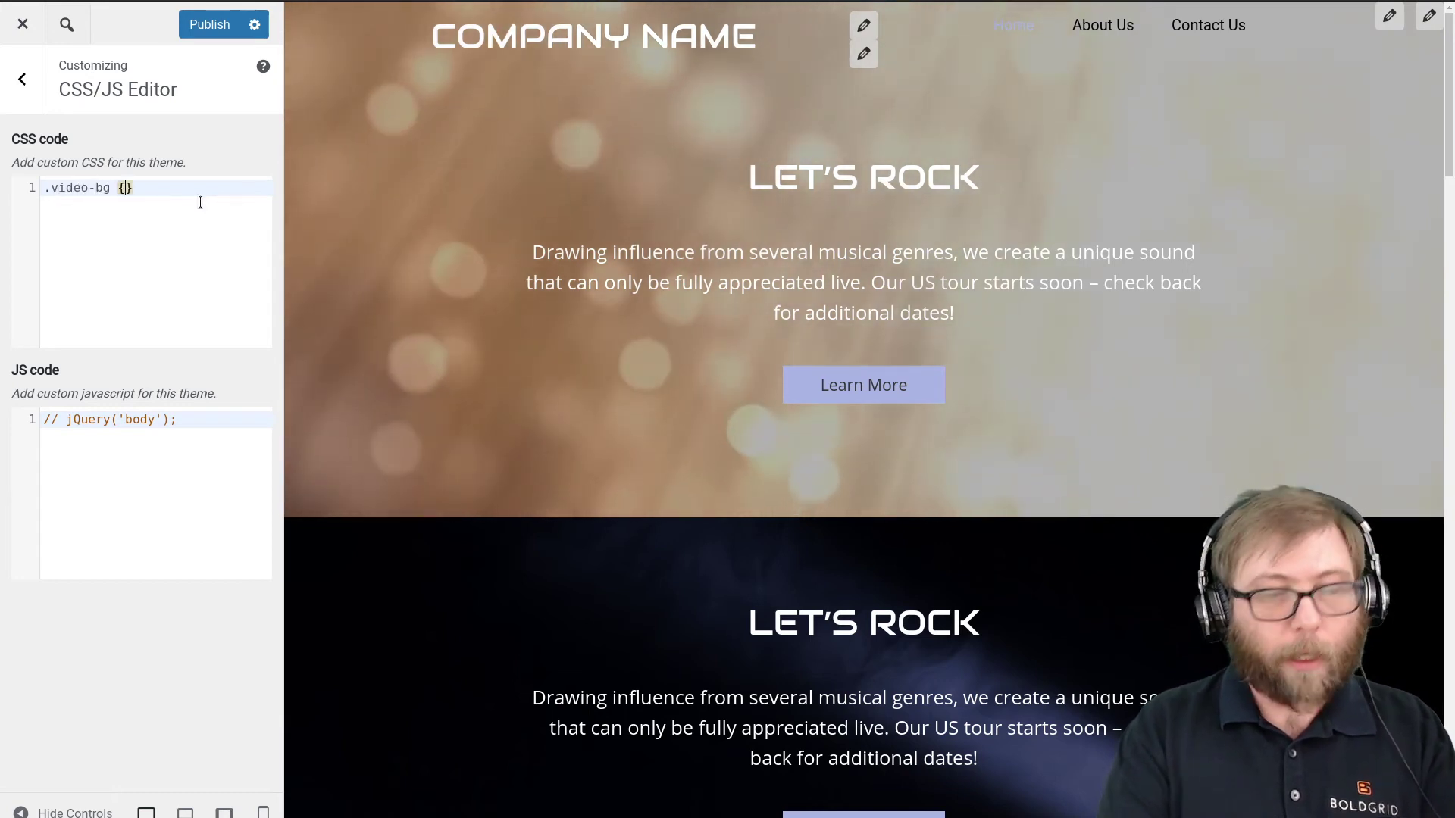
key("Return")
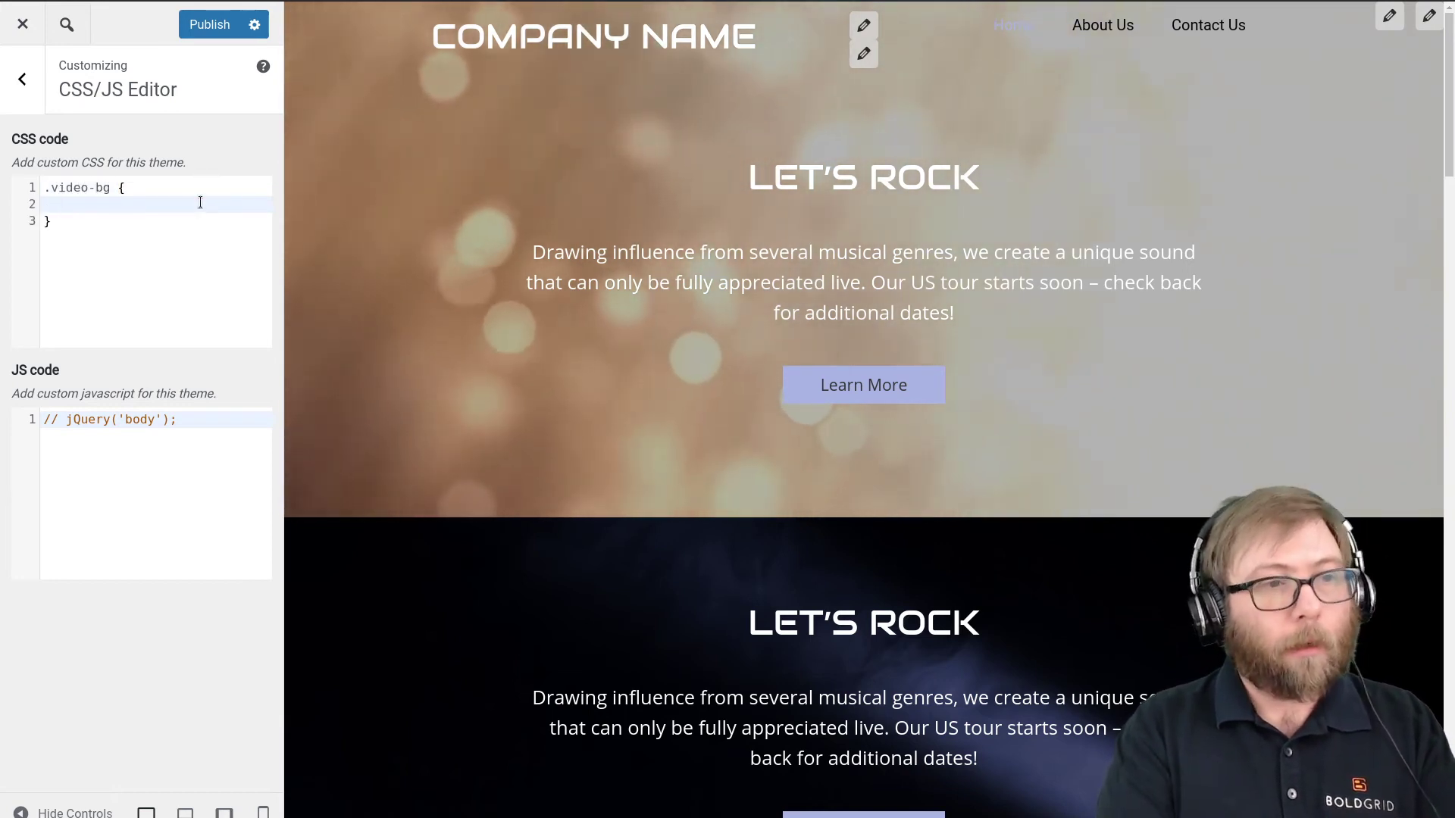
type("height")
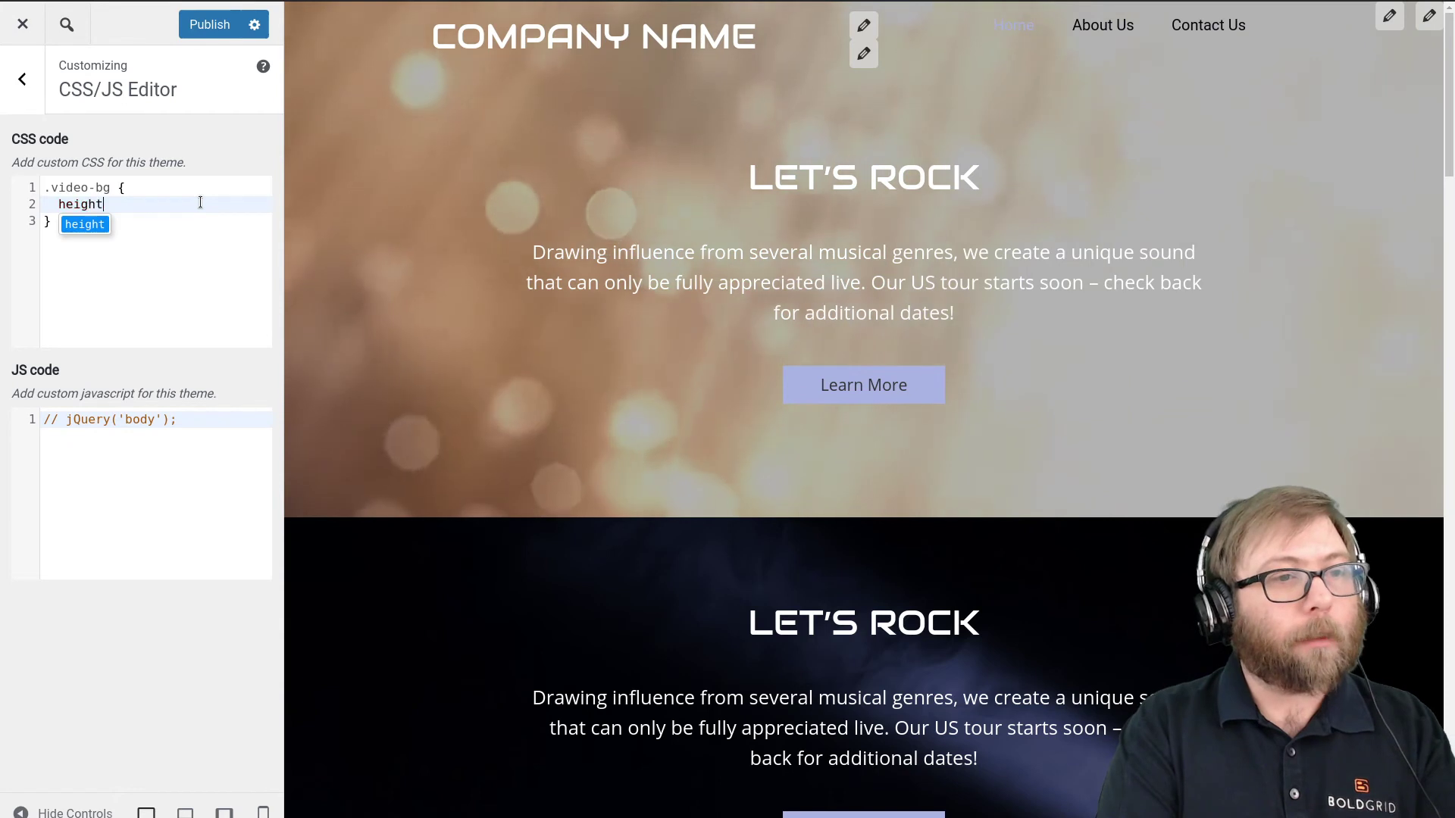
type(": 100")
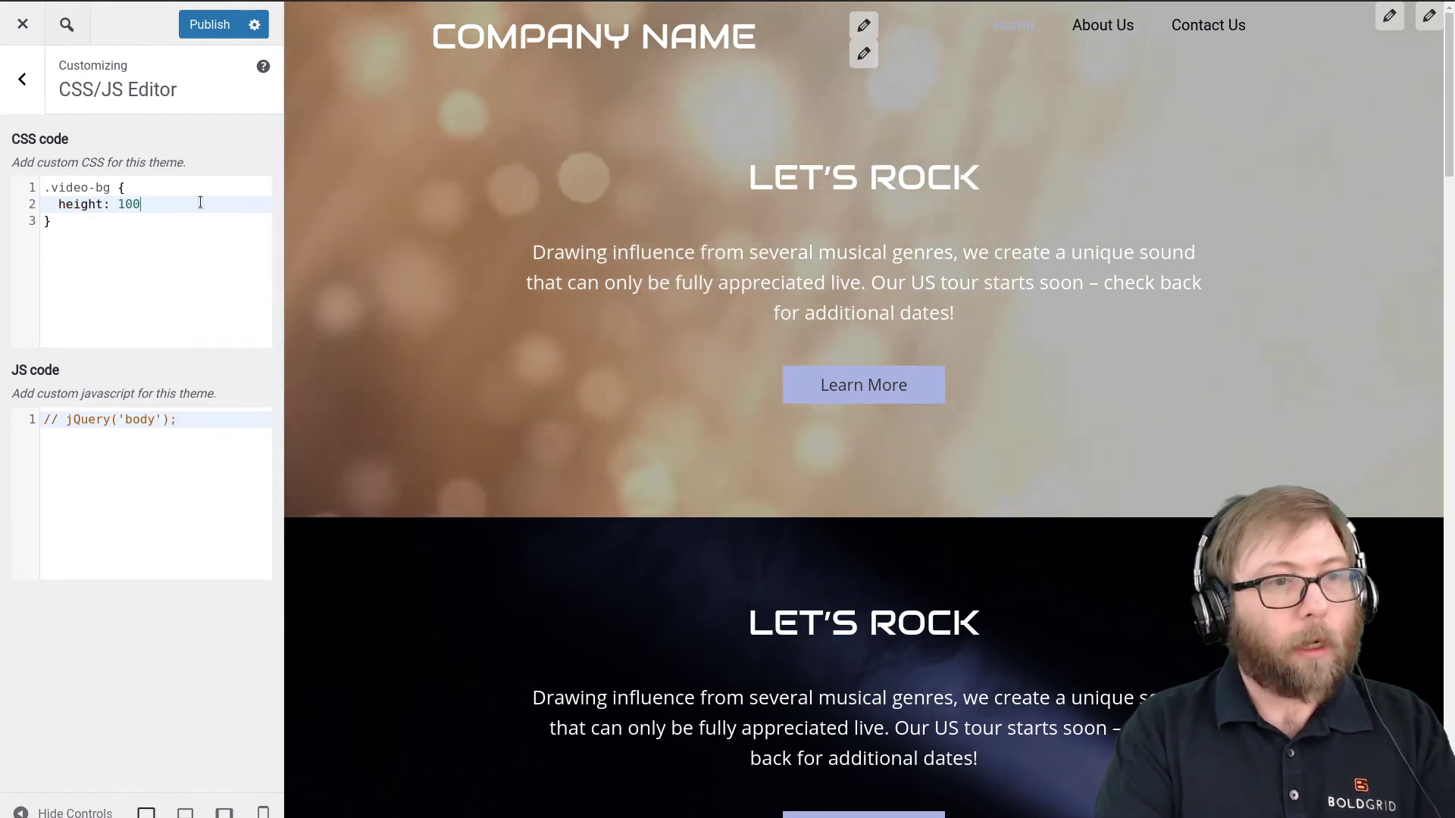
type("vh;")
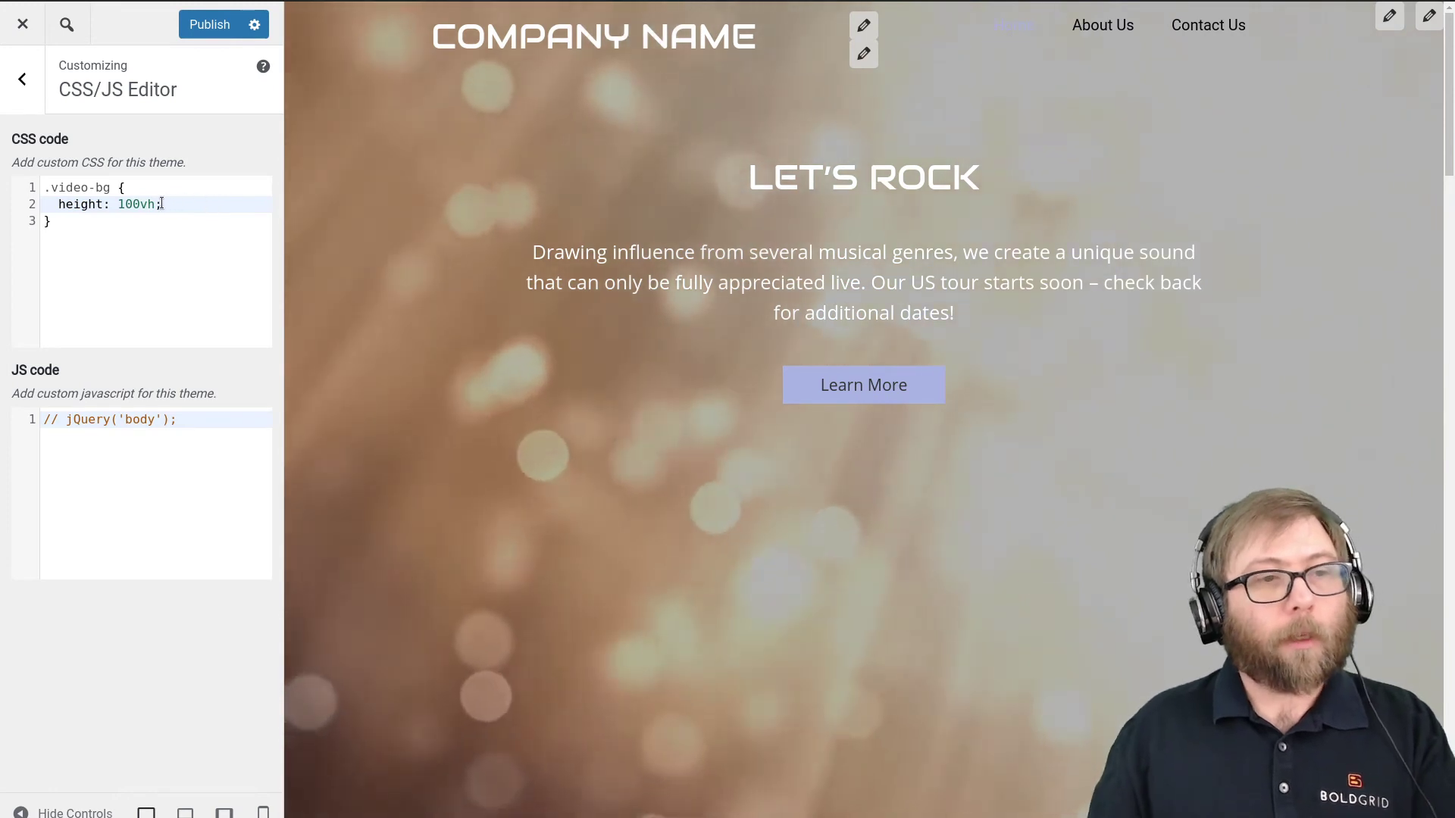
left_click_drag(141, 202, 153, 202)
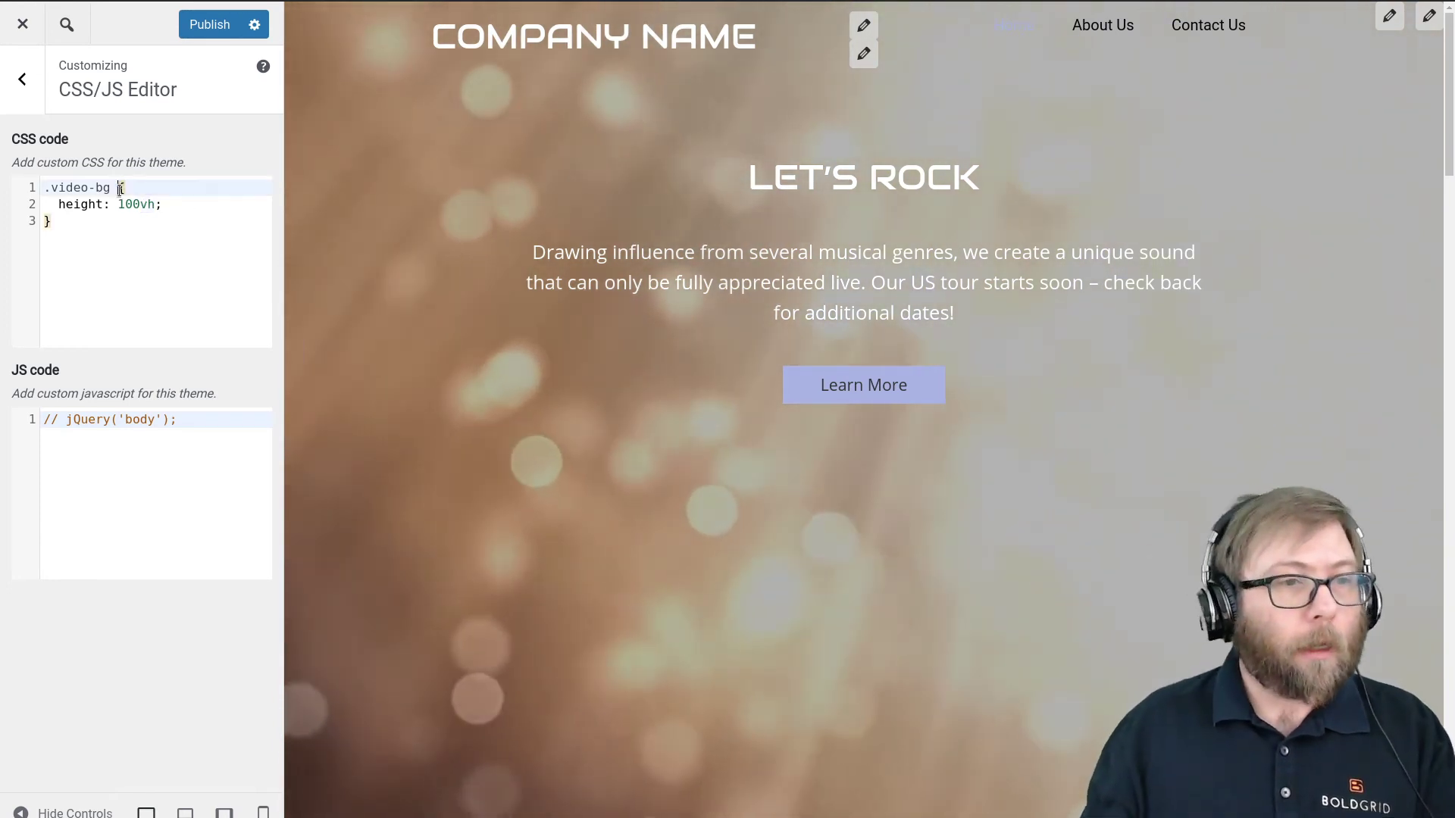
type(",")
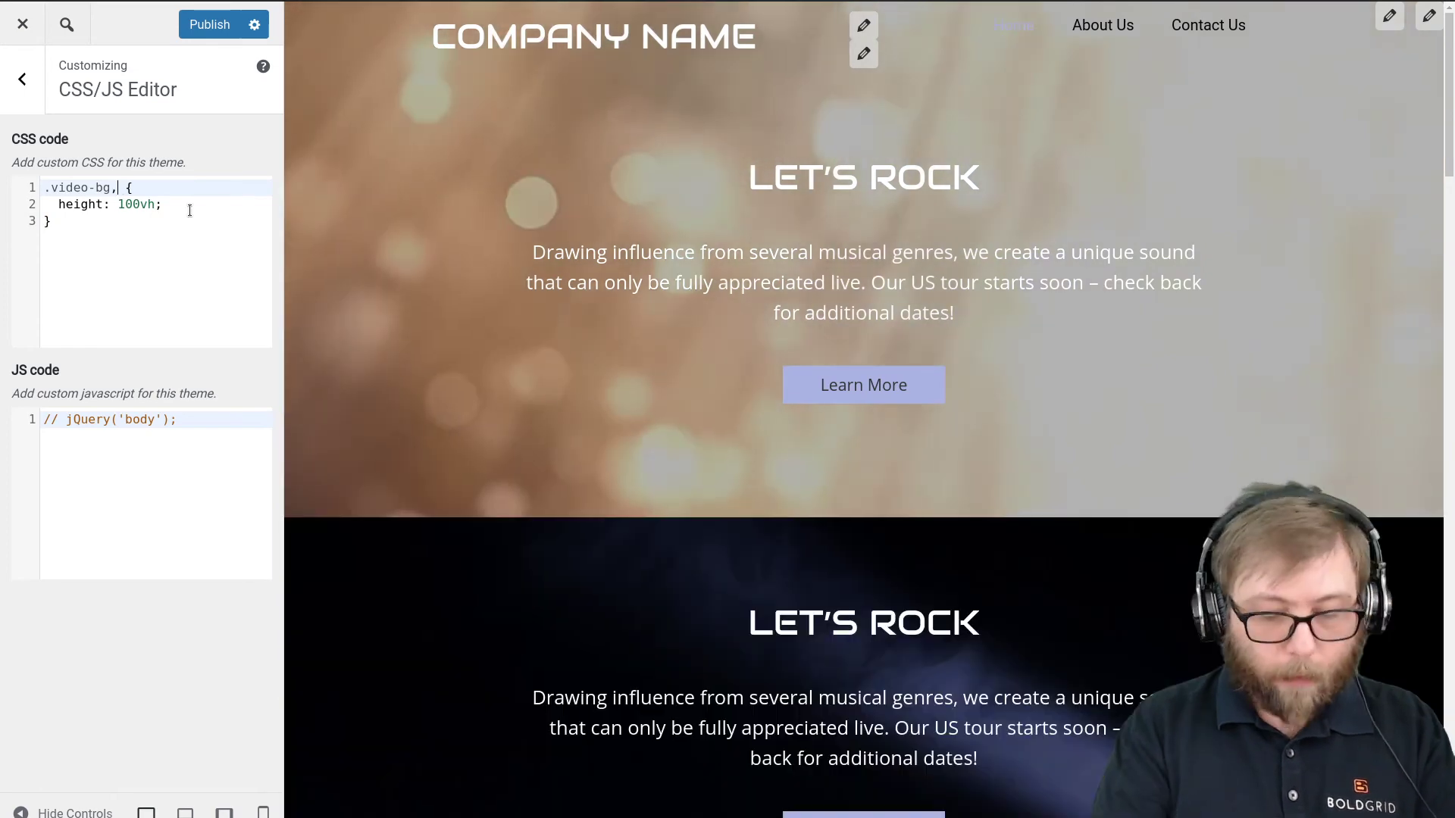
type(" vid ")
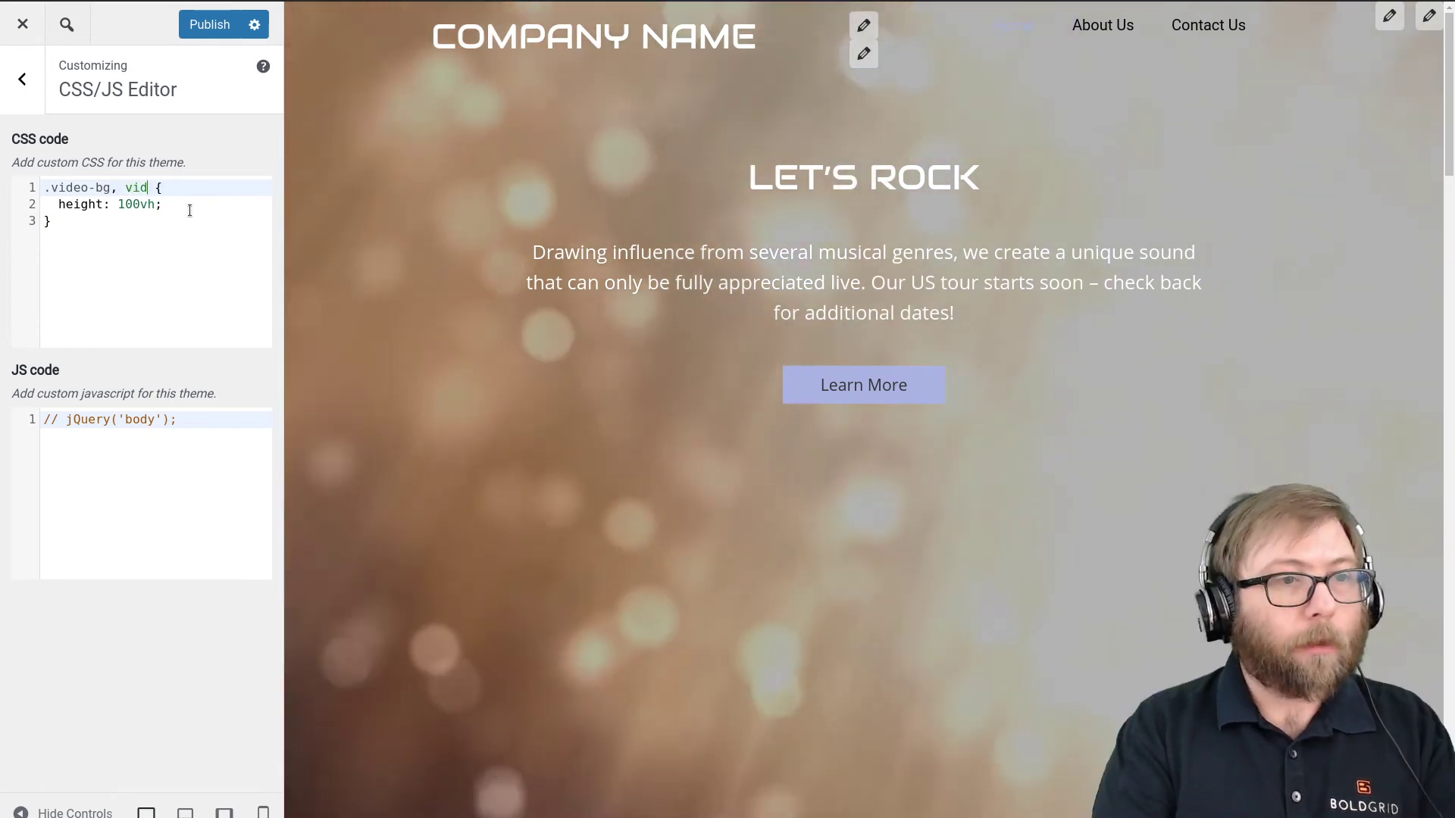
type("eo-bg-ct")
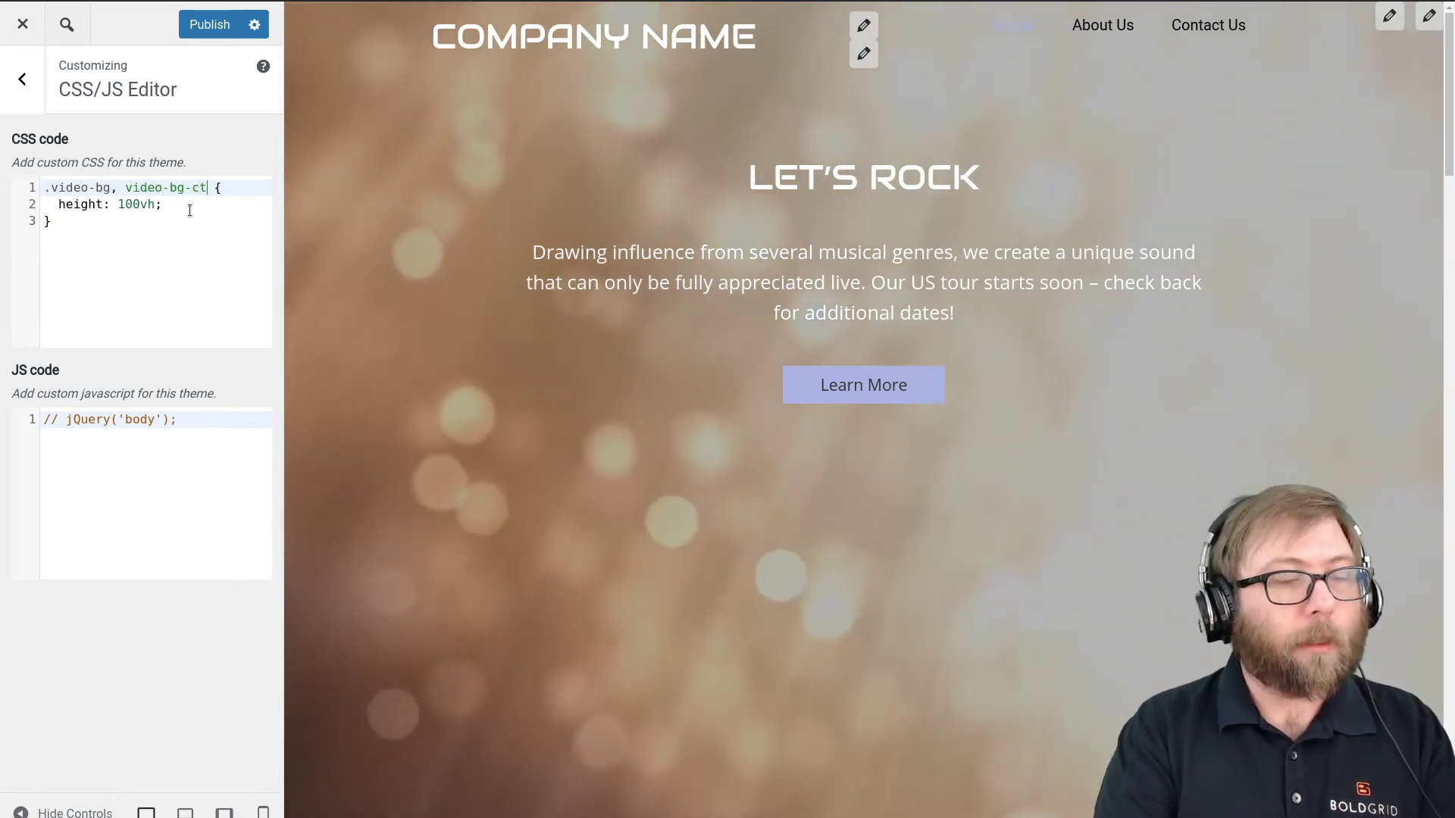
key("Left")
key("Left")
key("Left")
key("Left")
key("Left")
key("Left")
key("Left")
key("Left")
key("Left")
key("Left")
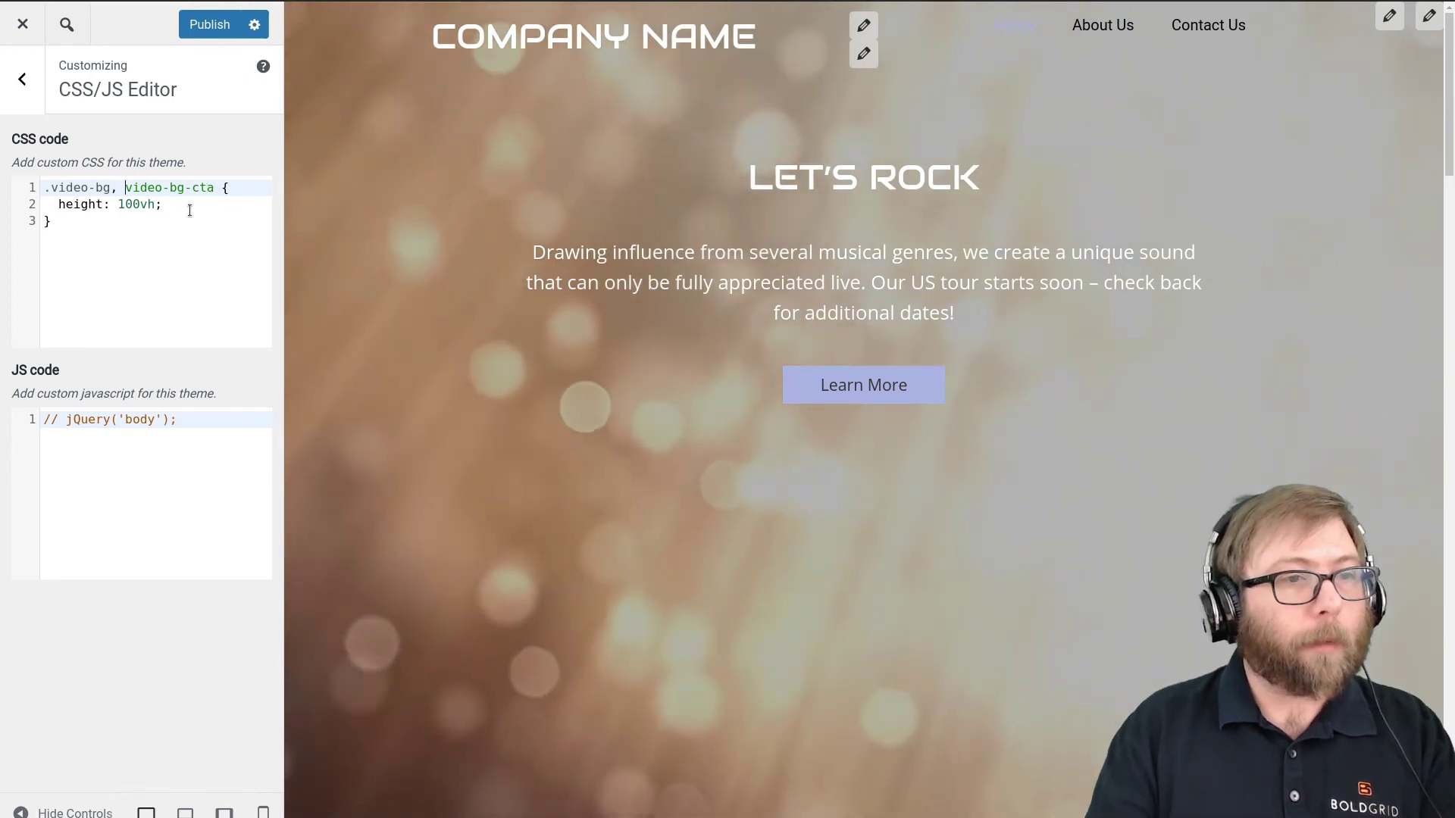
left_click(180, 222)
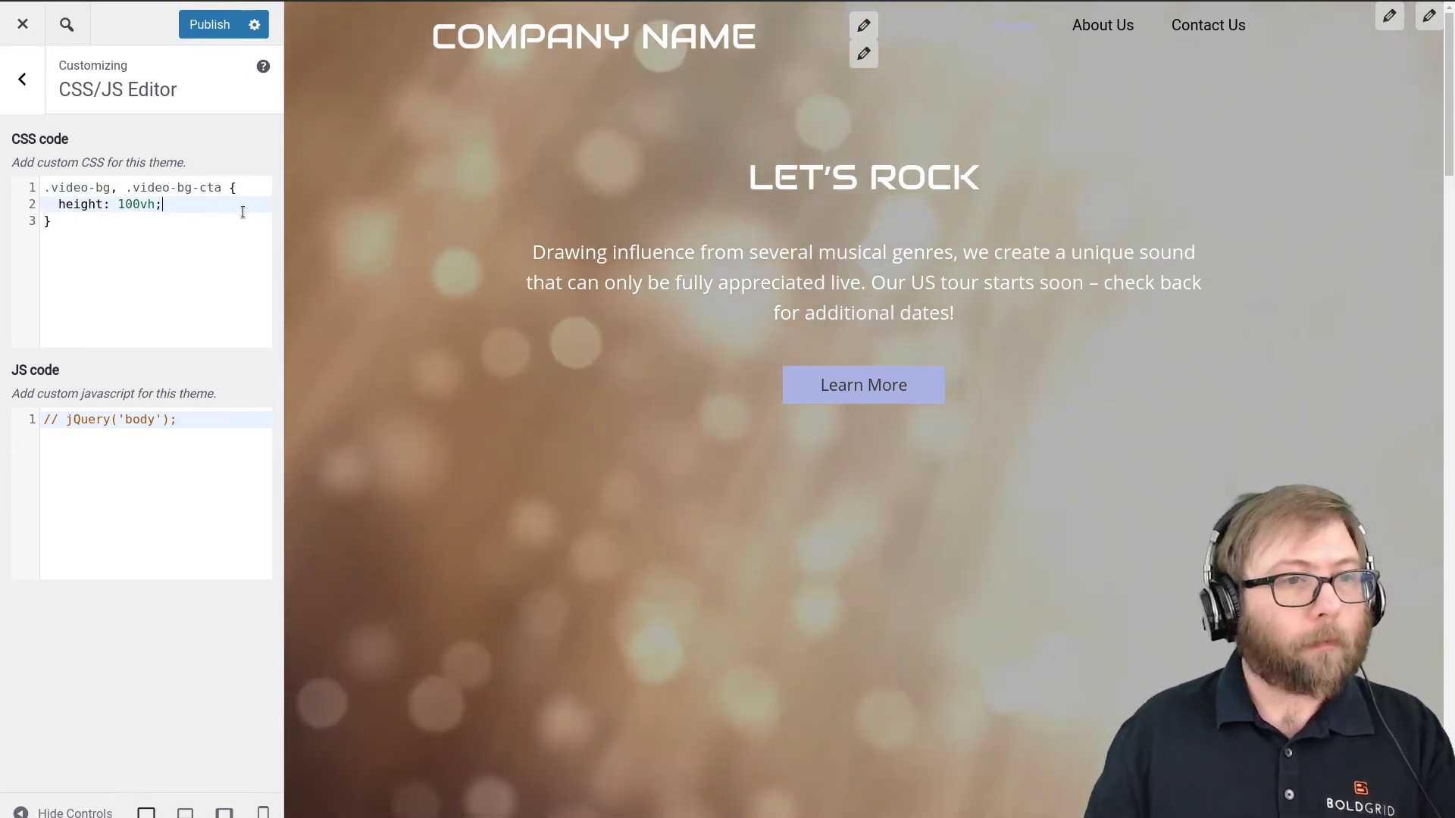
left_click(210, 30)
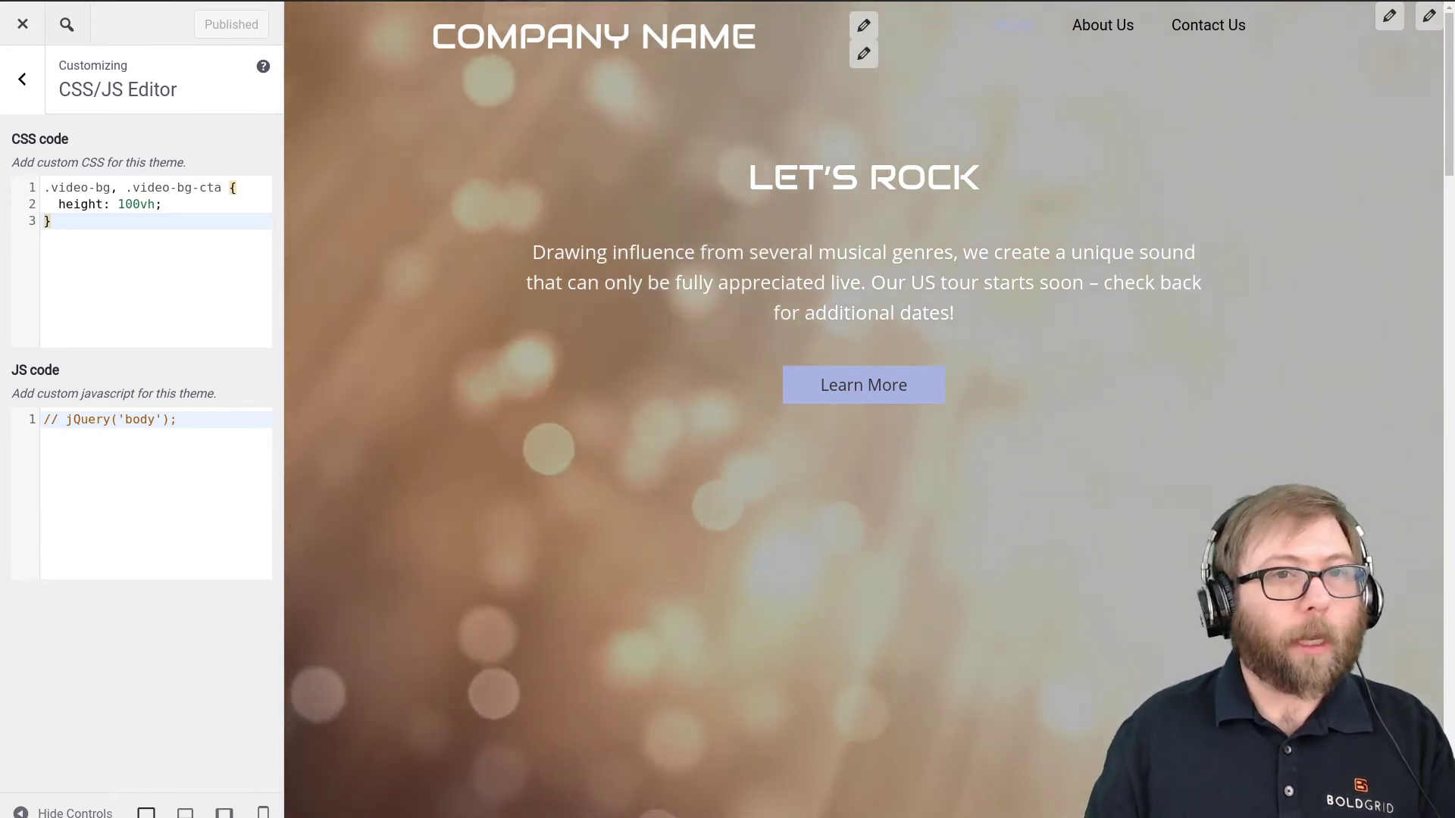
Switch from the Media Library tab back to the Customizer showing the full-screen video hero
key("ctrl+Tab")
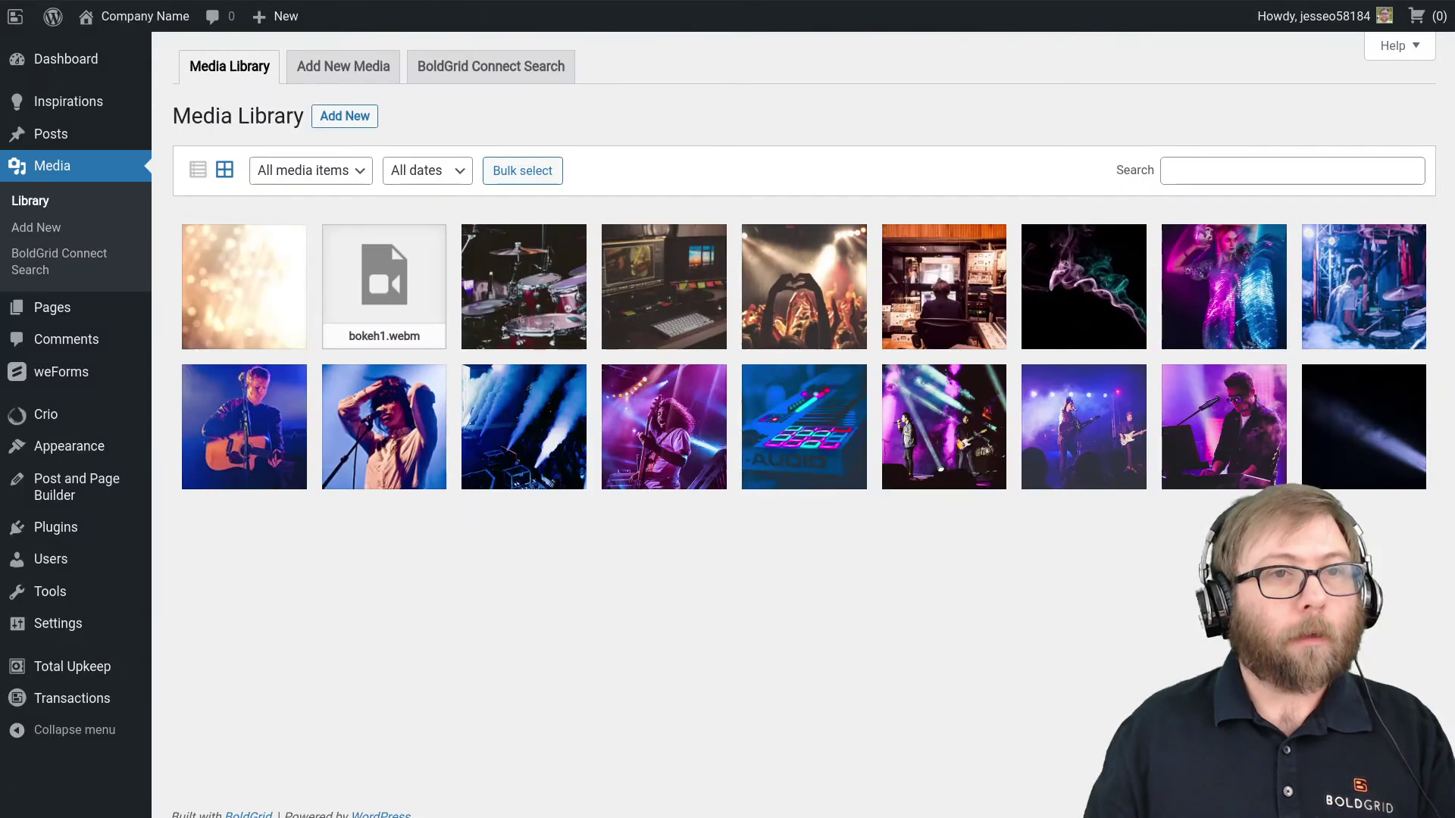
key("ctrl+l")
key("Tab")
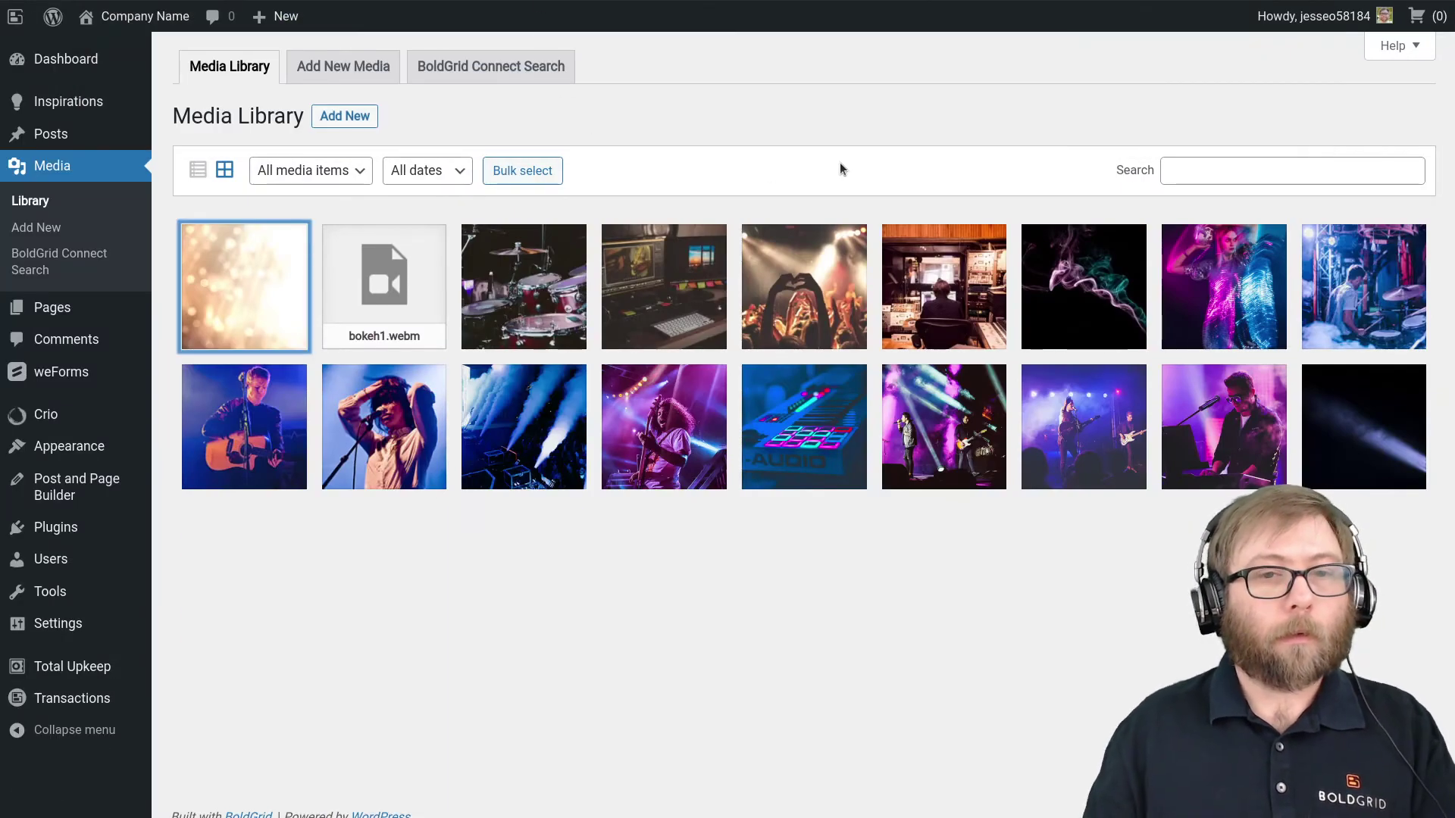
key("ctrl+Tab")
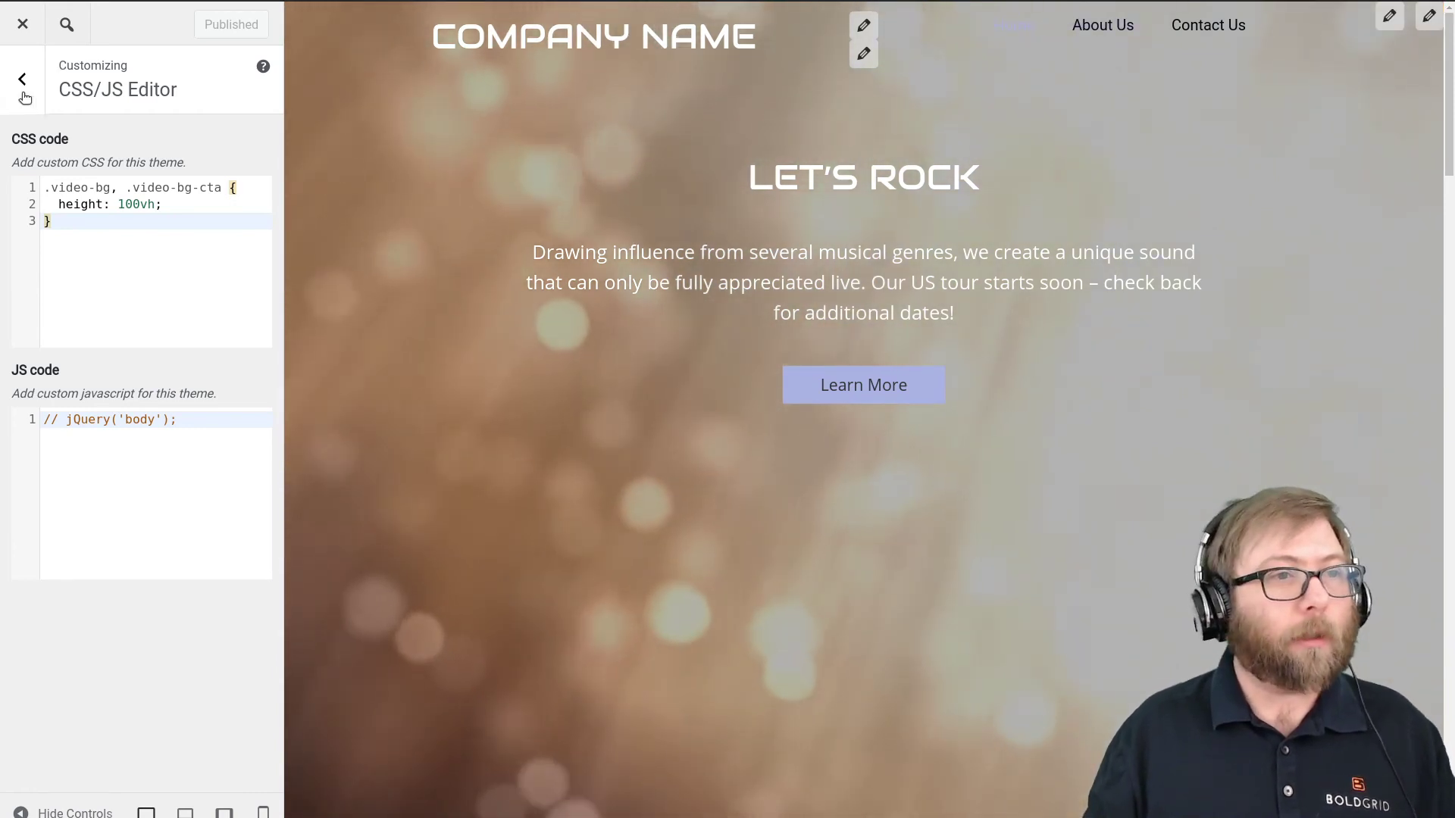
Set the menu's active link colour to the dark blue swatch and publish
left_click(1389, 18)
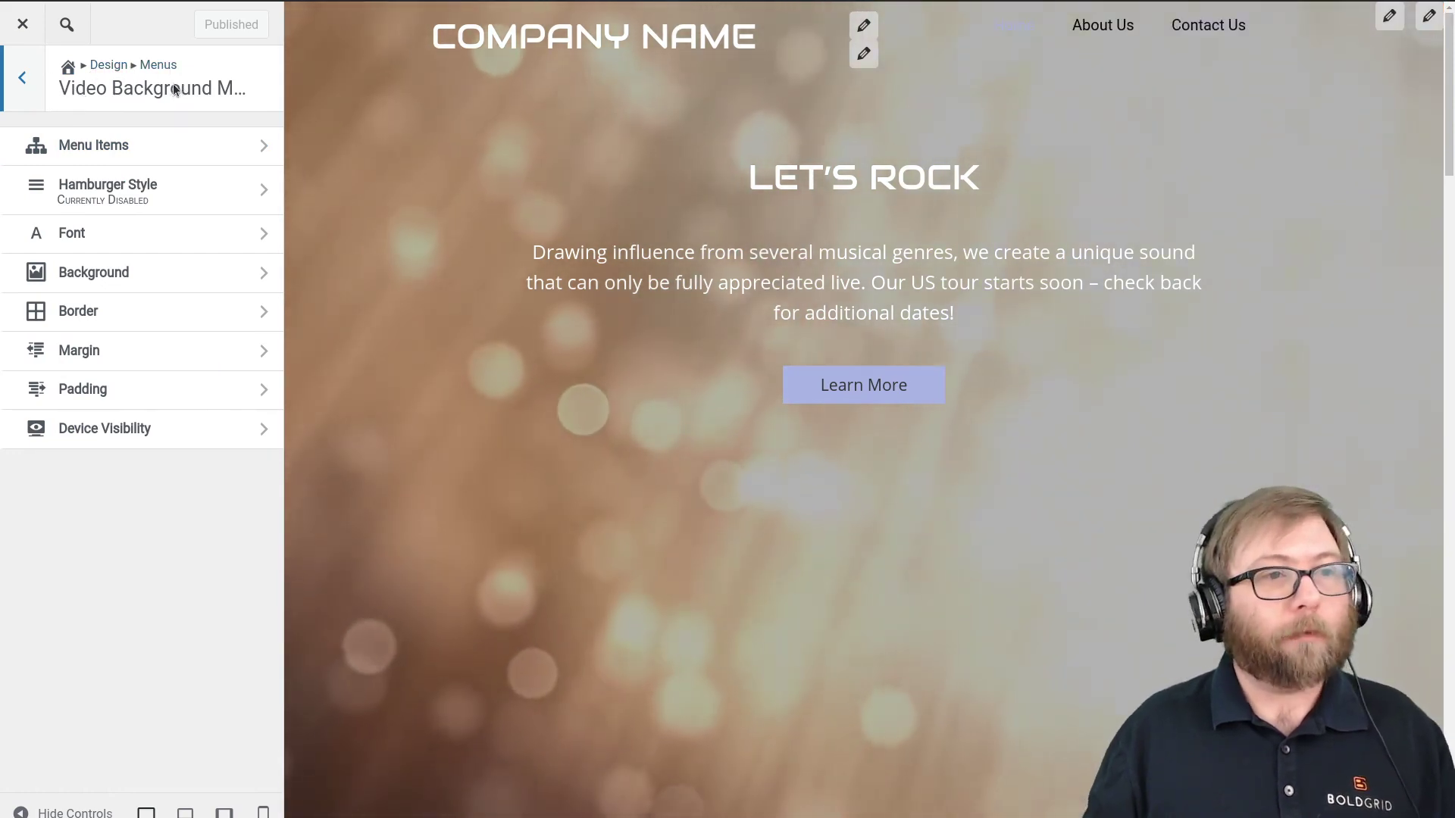
left_click(189, 144)
left_click(133, 146)
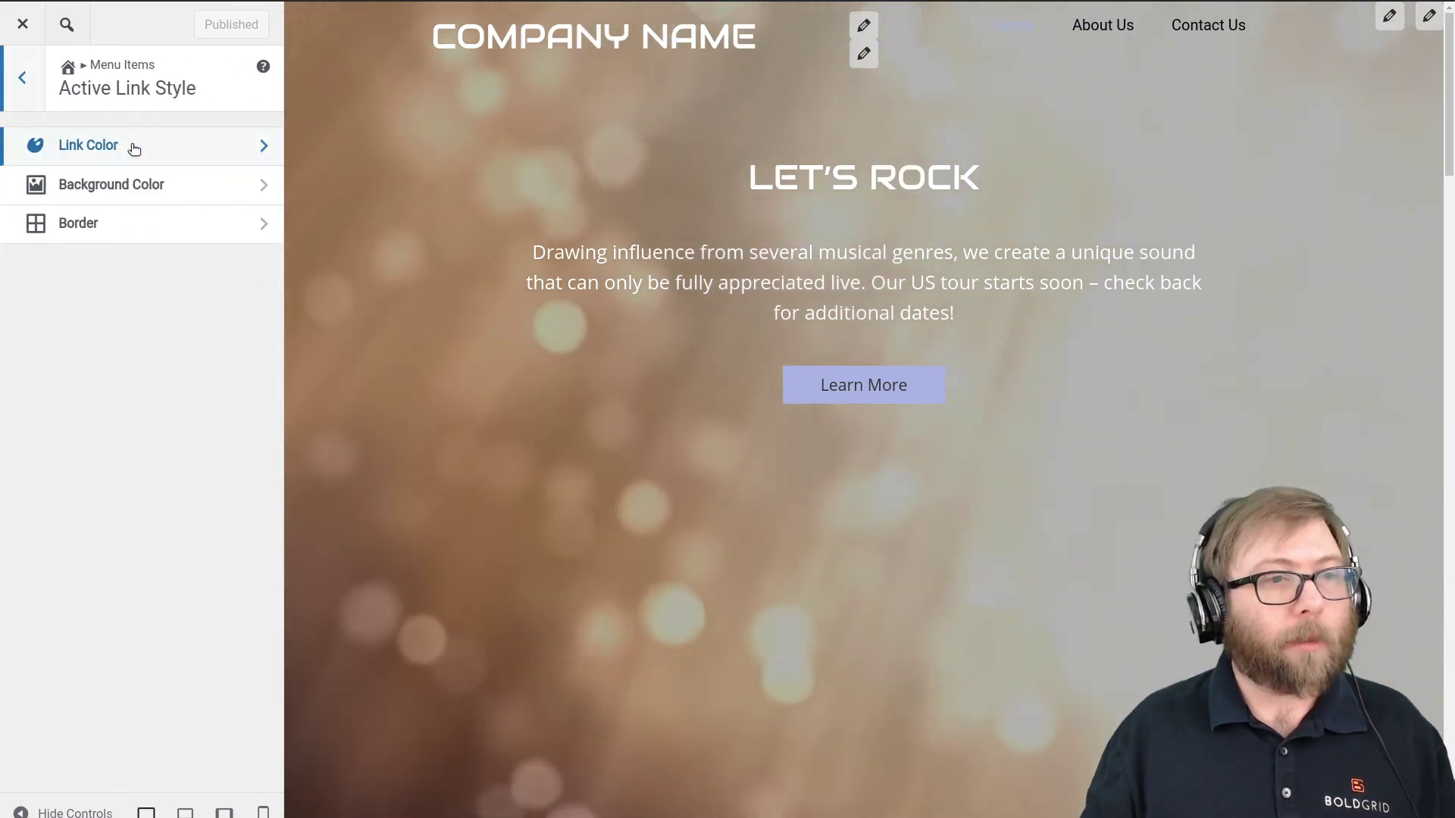
left_click(132, 149)
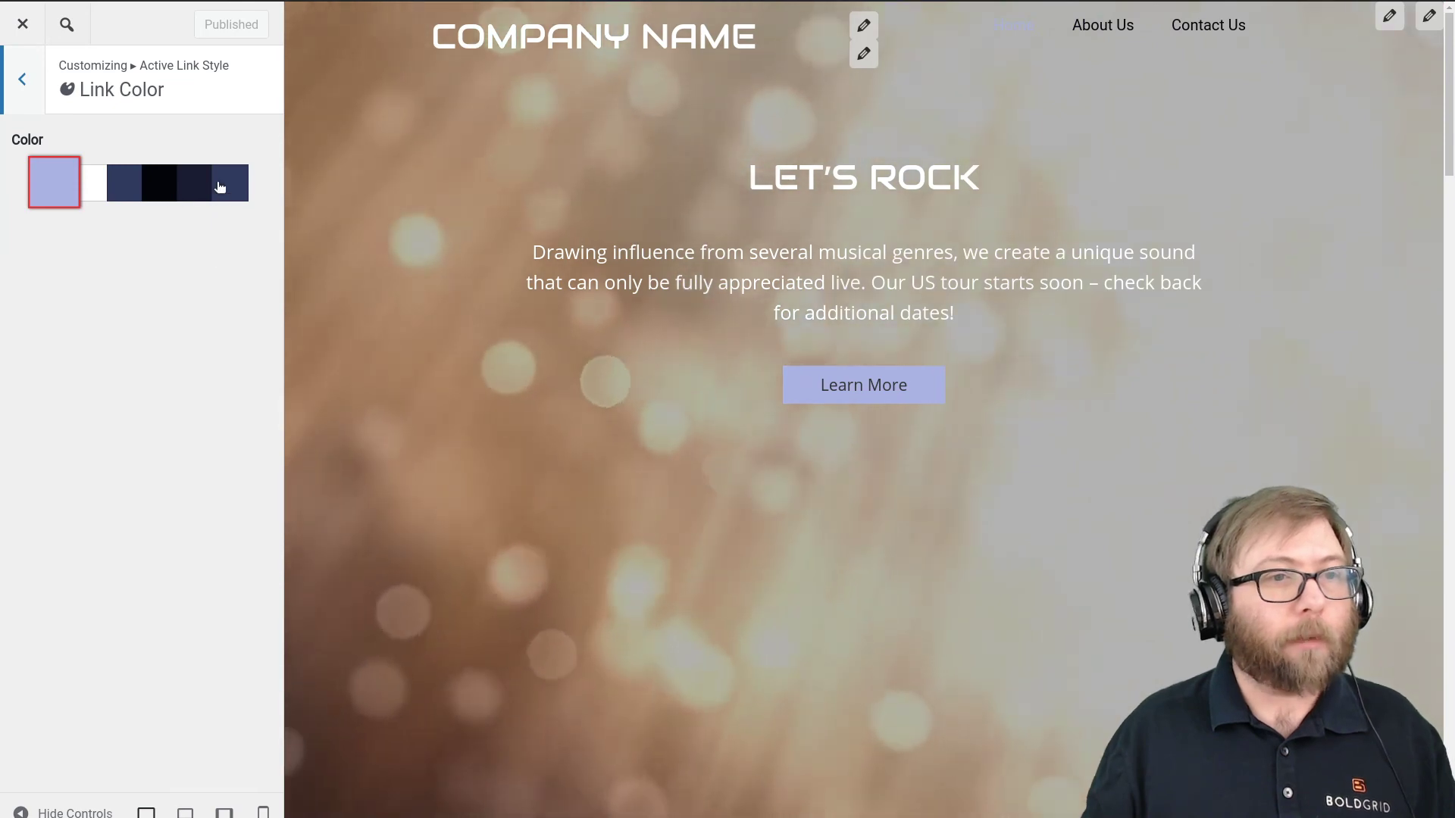
left_click(226, 188)
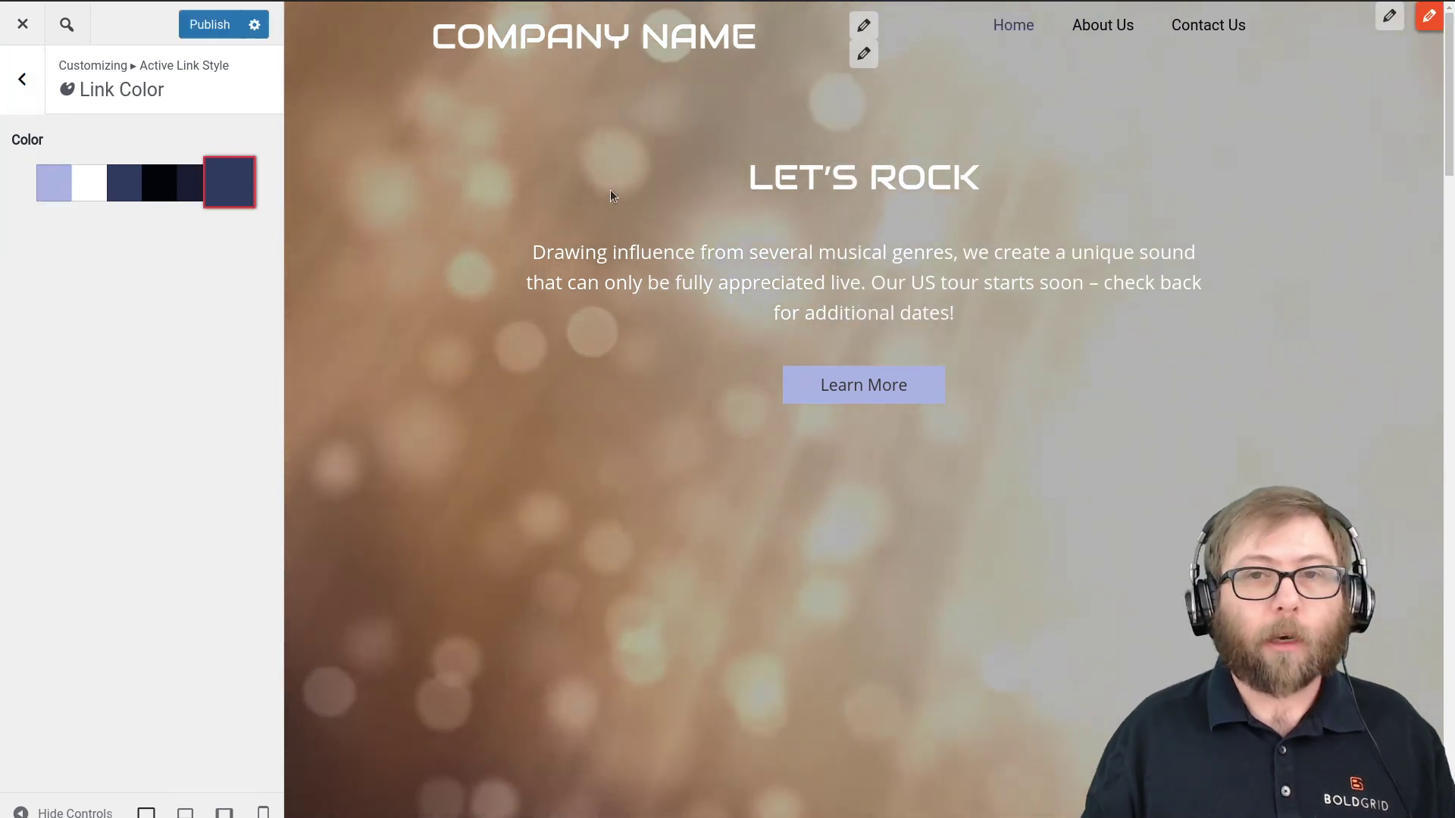
left_click(195, 32)
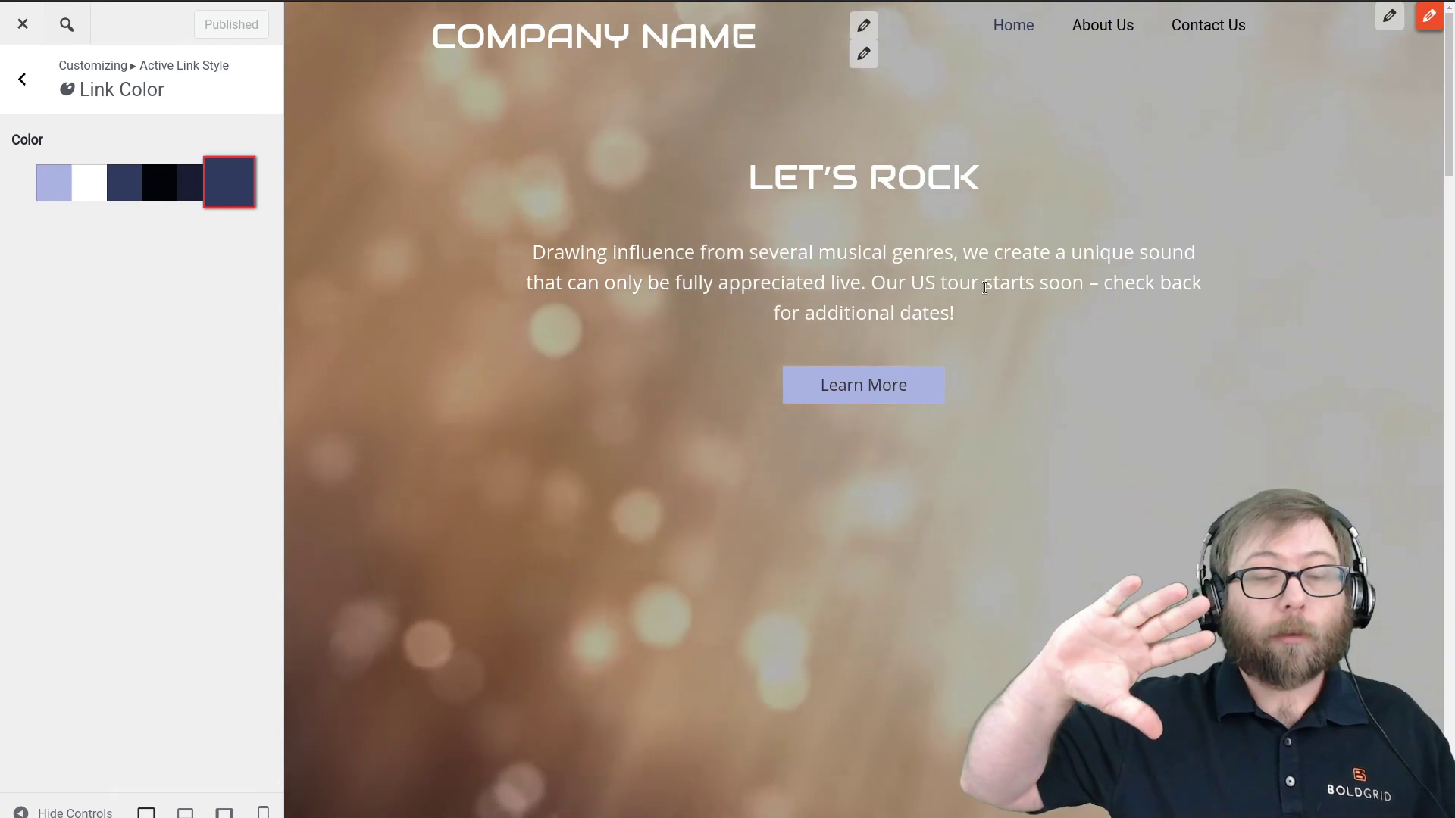
scroll(1110, 421, "down", 8)
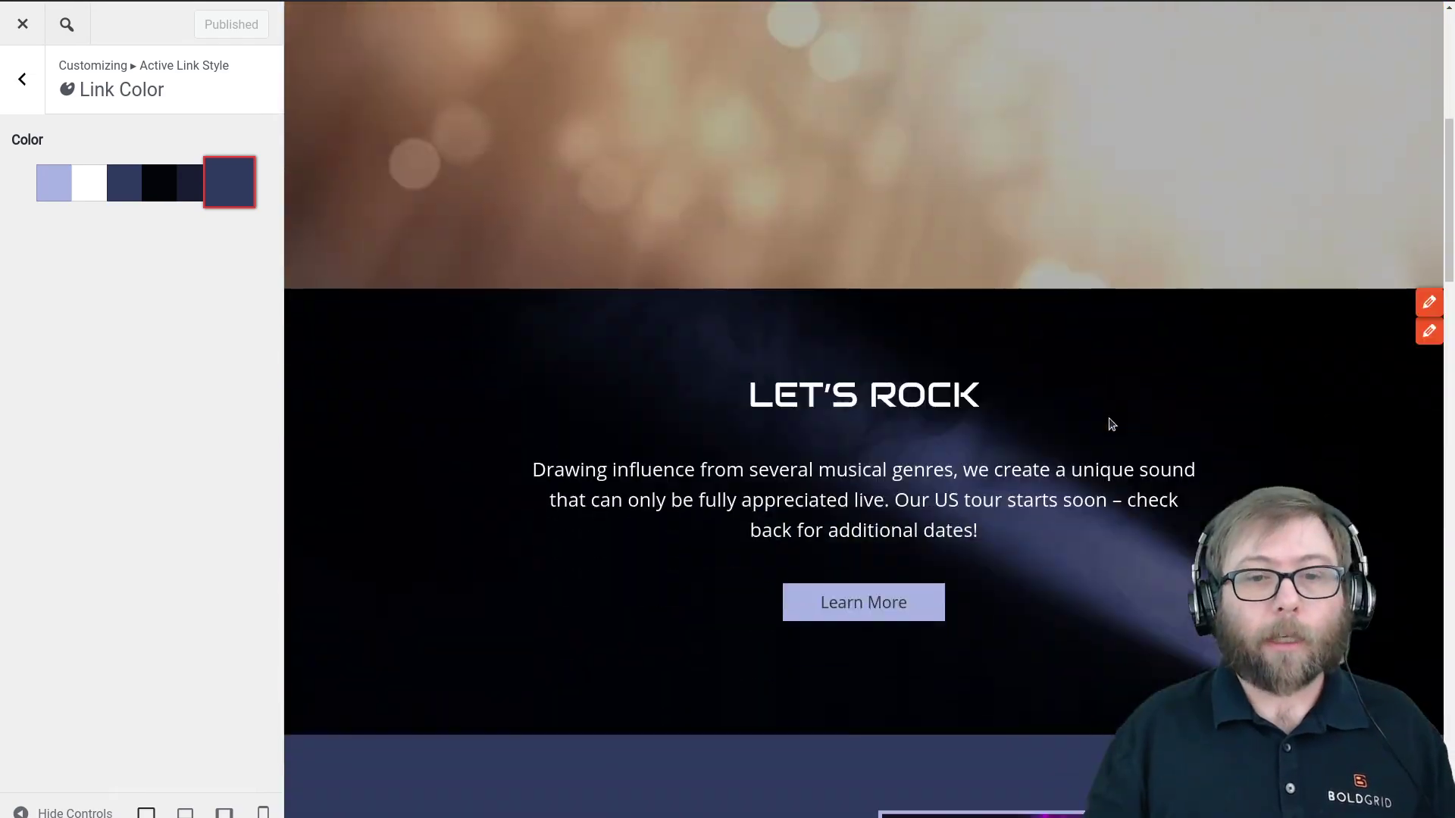
scroll(1110, 421, "down", 10)
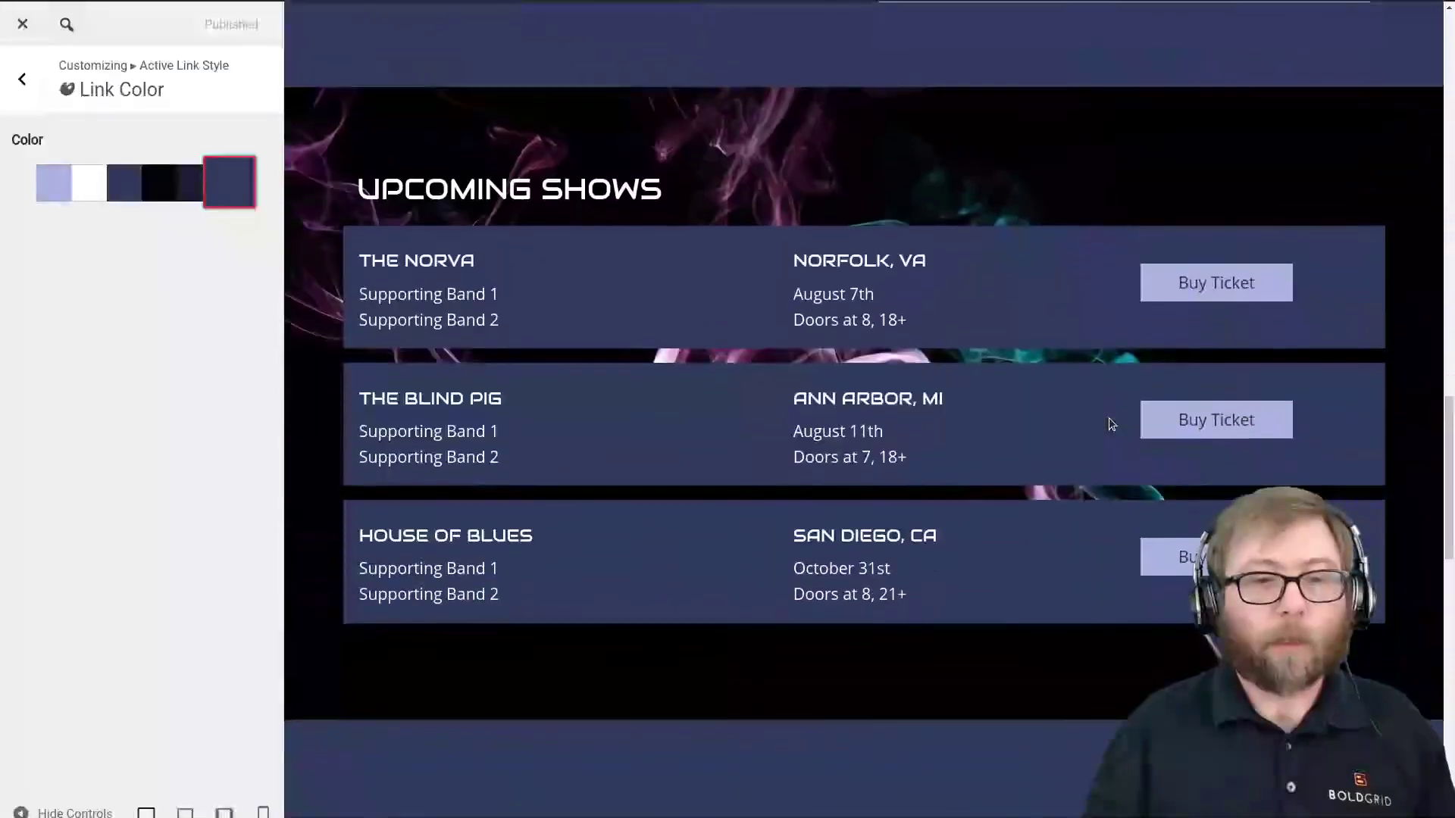
scroll(1110, 423, "up", 18)
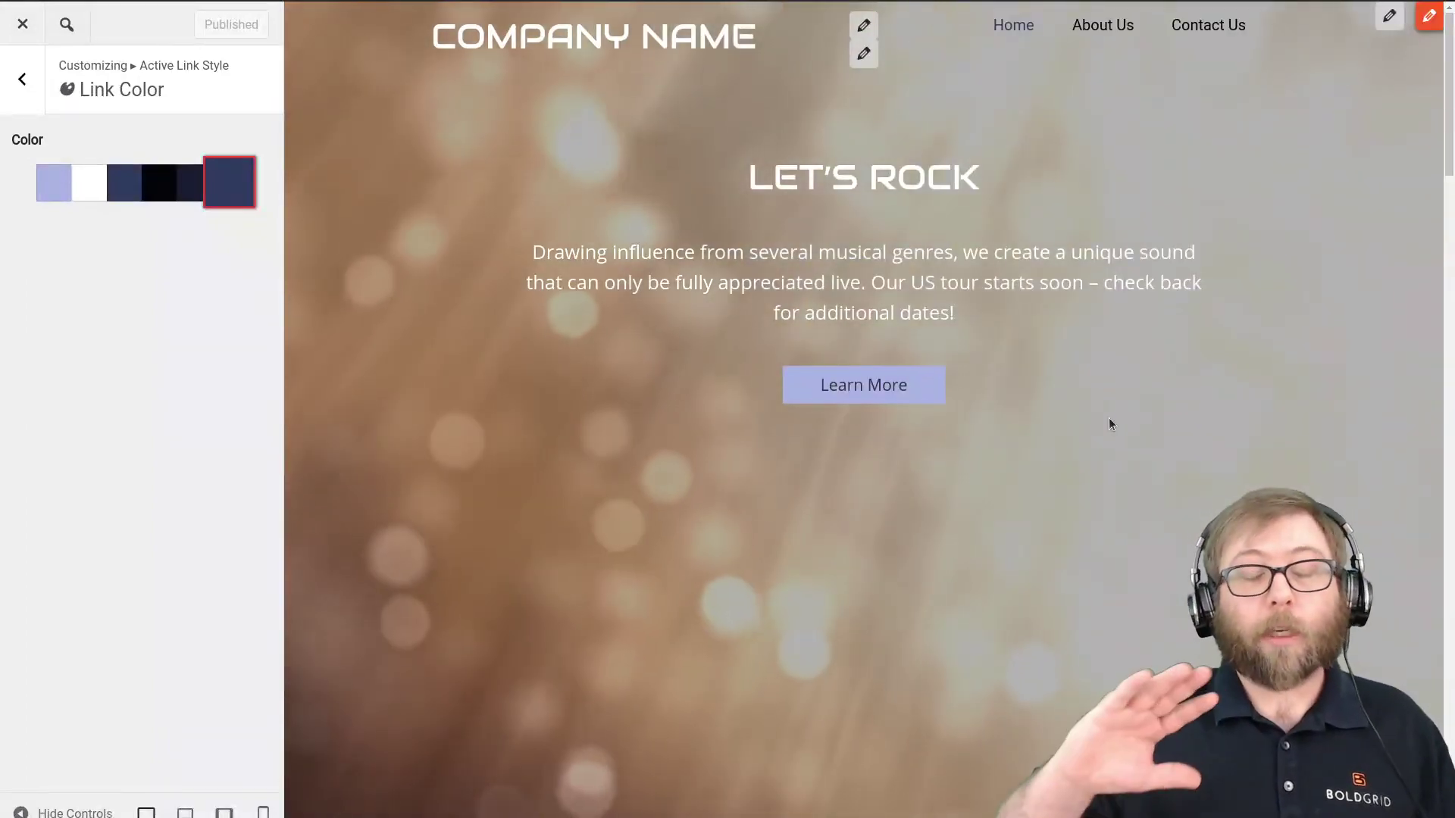
scroll(1111, 423, "down", 10)
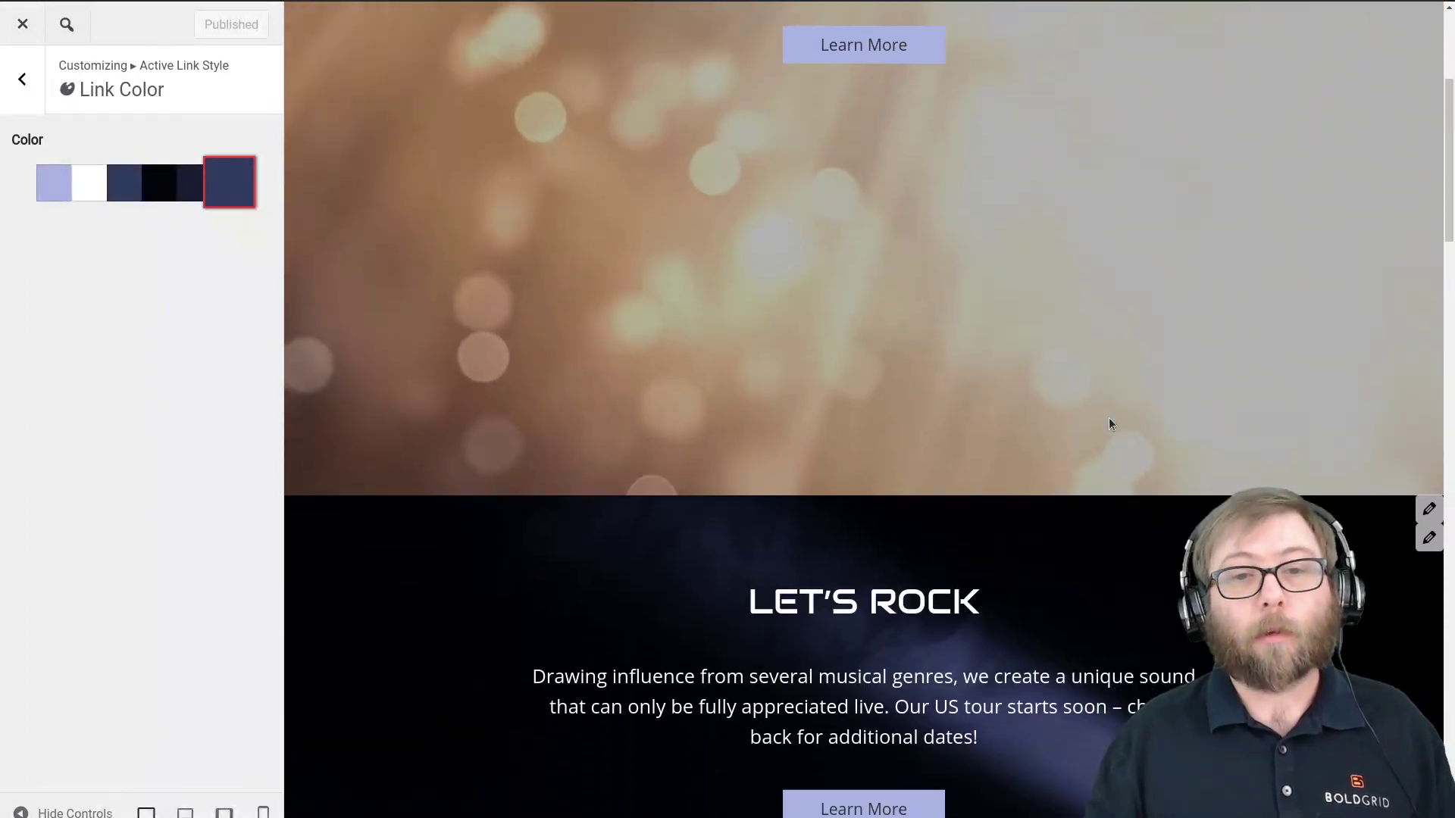
scroll(1111, 424, "down", 4)
scroll(1111, 424, "up", 8)
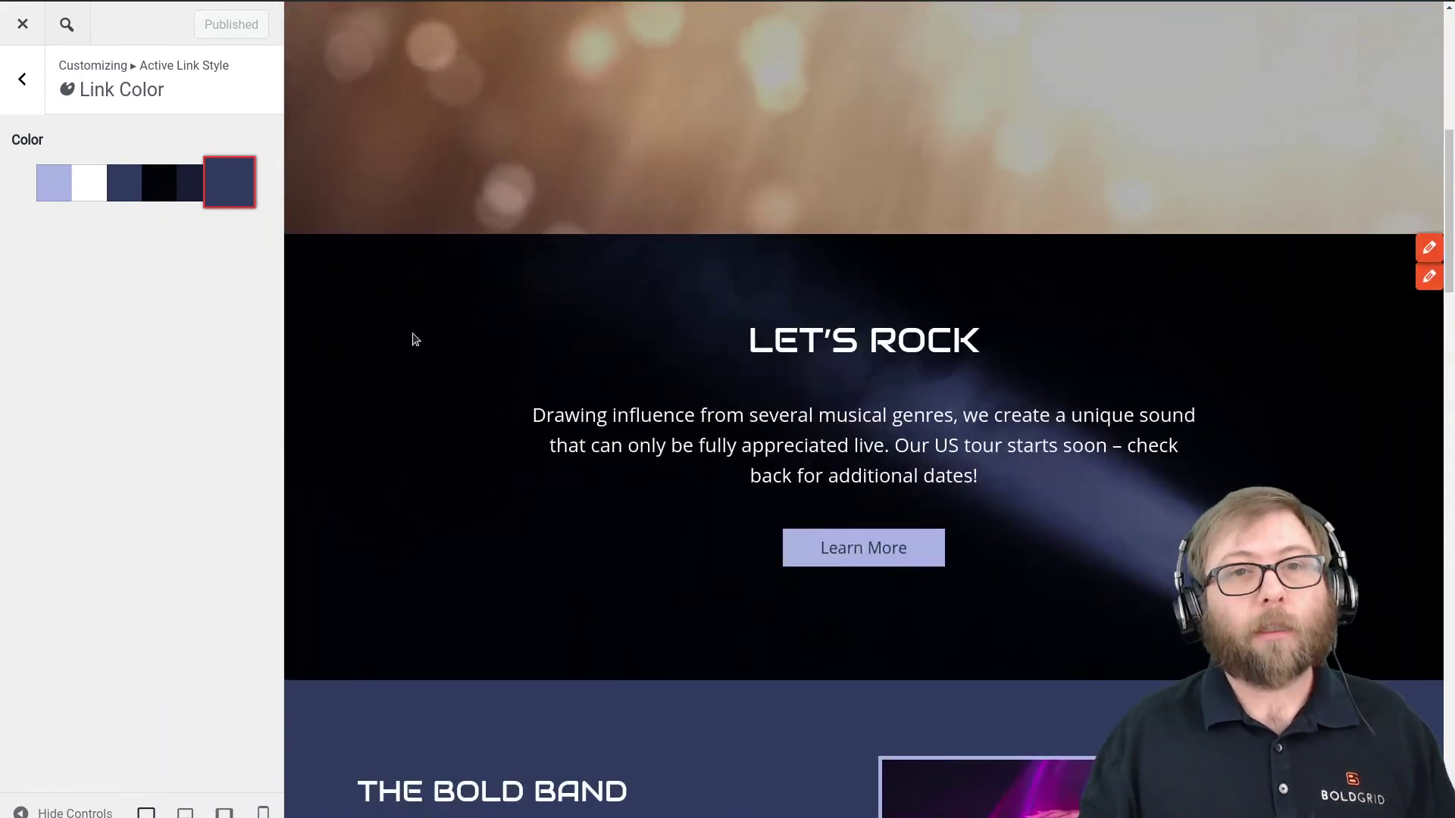
scroll(413, 333, "up", 8)
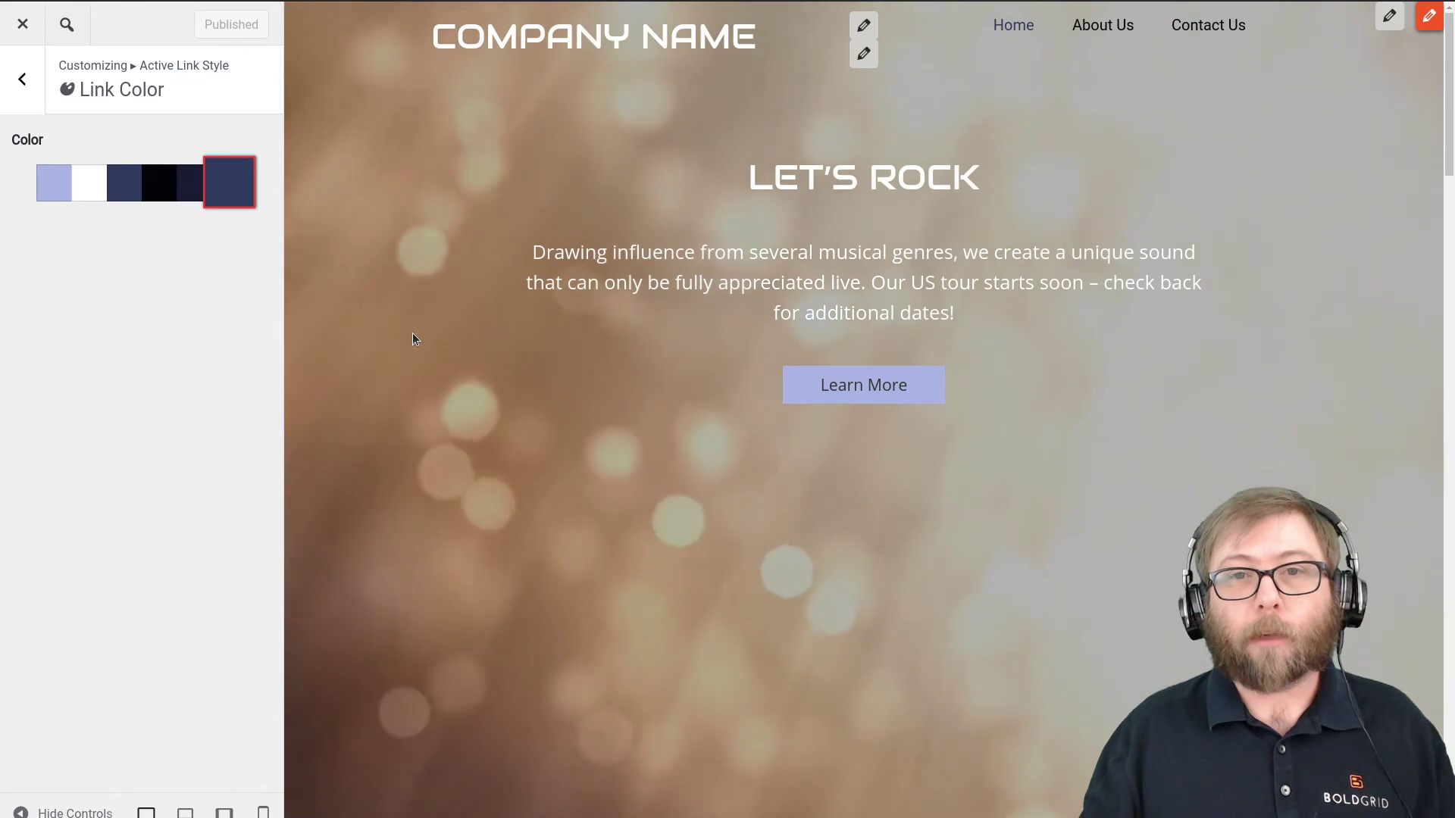